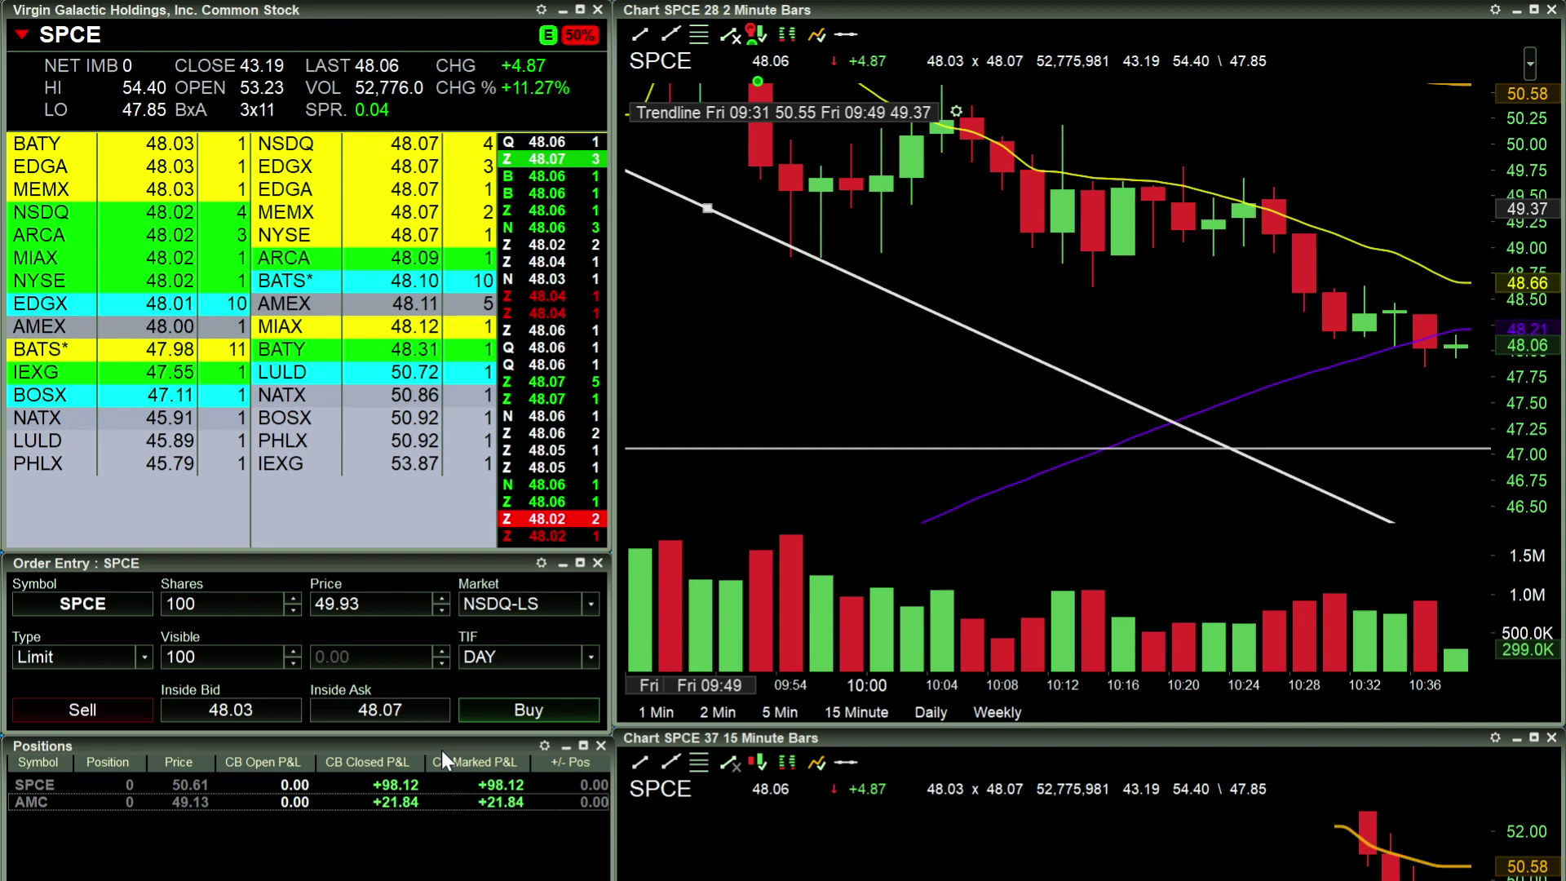
# Step: Examine the descending trendline and the horizontal level near 47.06 on the SPCE 2-minute chart
pyautogui.click(1197, 305)
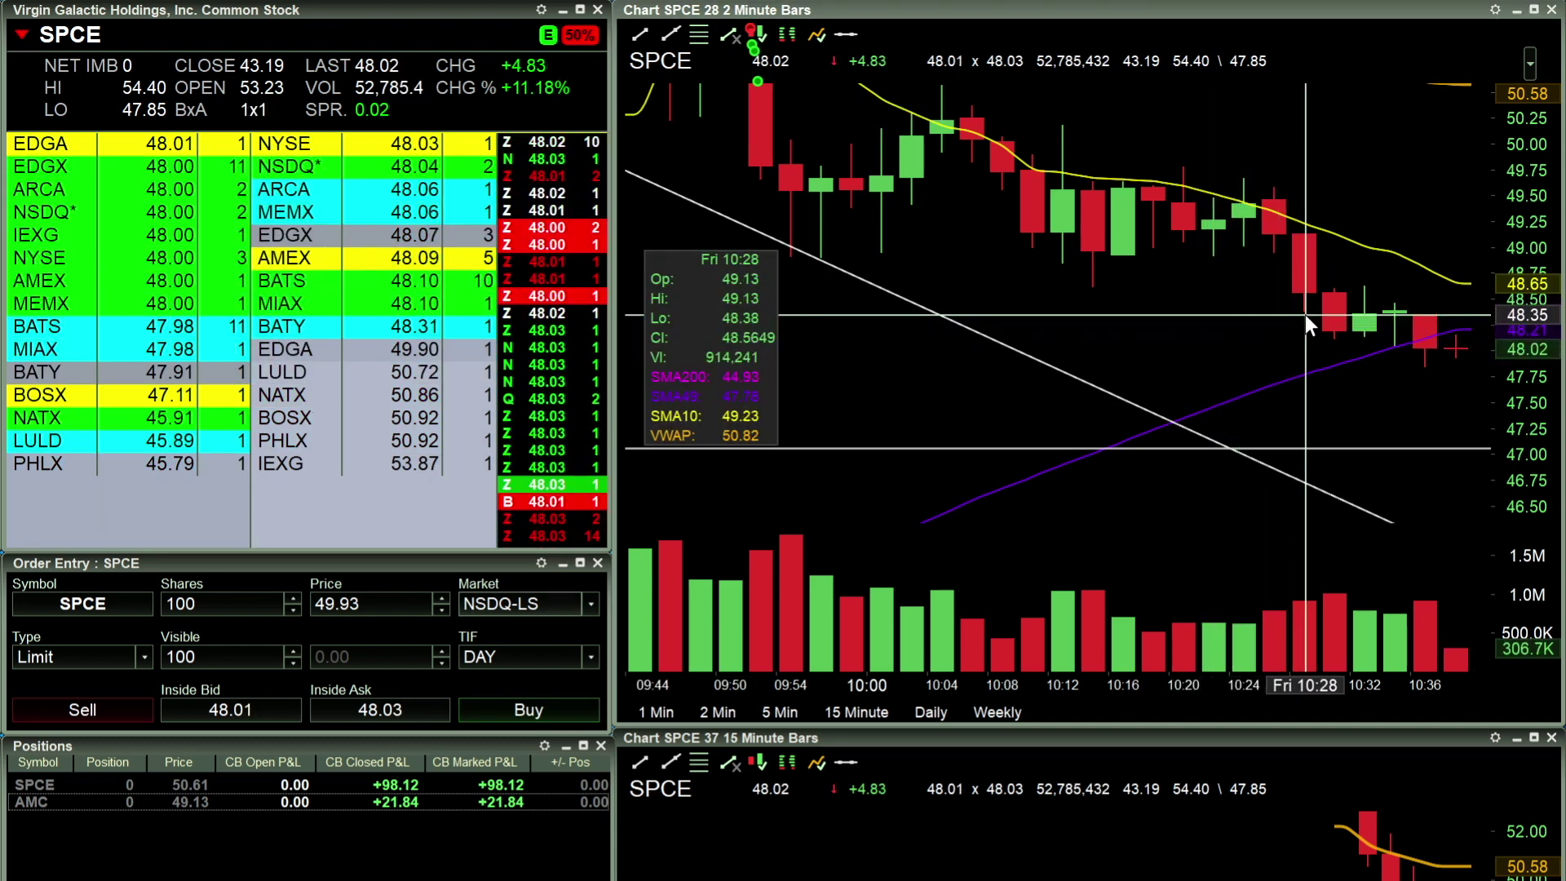
pyautogui.click(1337, 364)
pyautogui.click(1338, 358)
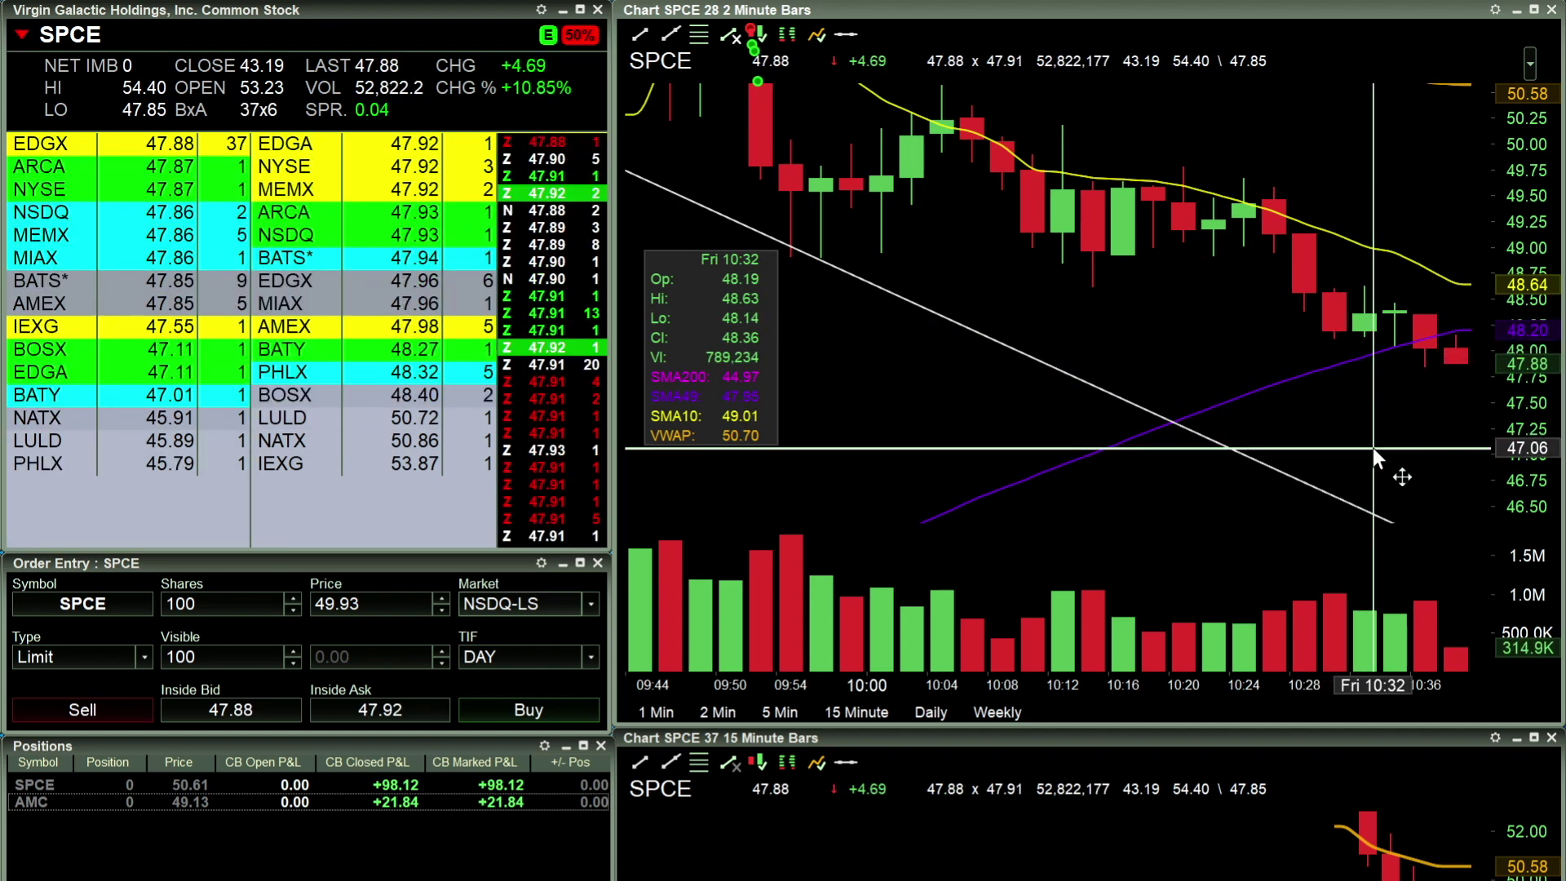
pyautogui.click(1375, 443)
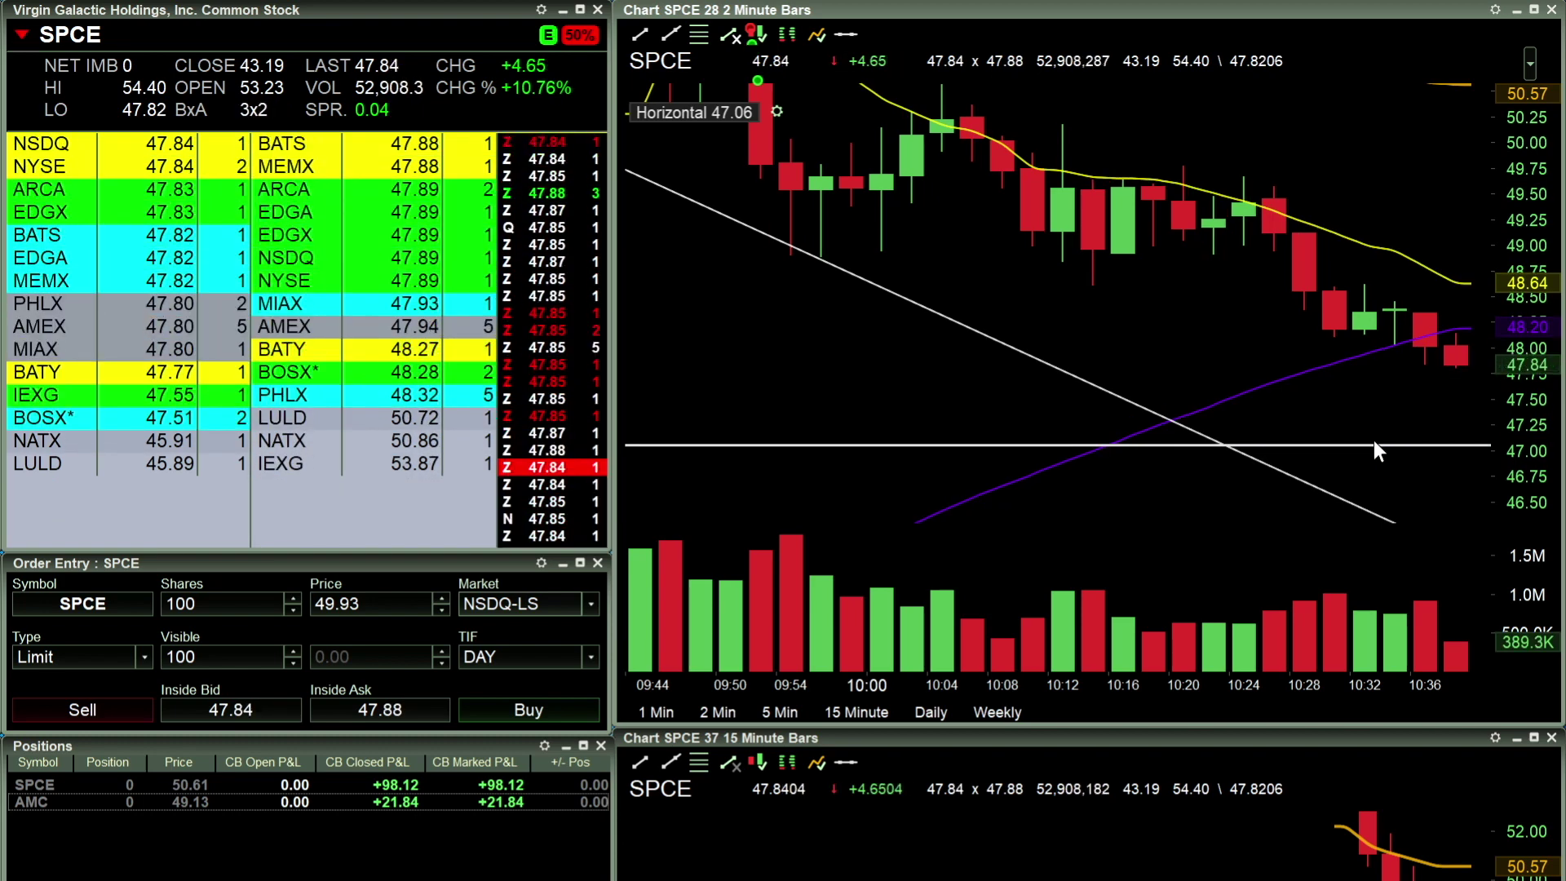
pyautogui.click(1206, 385)
pyautogui.scroll(-2, 1201, 377)
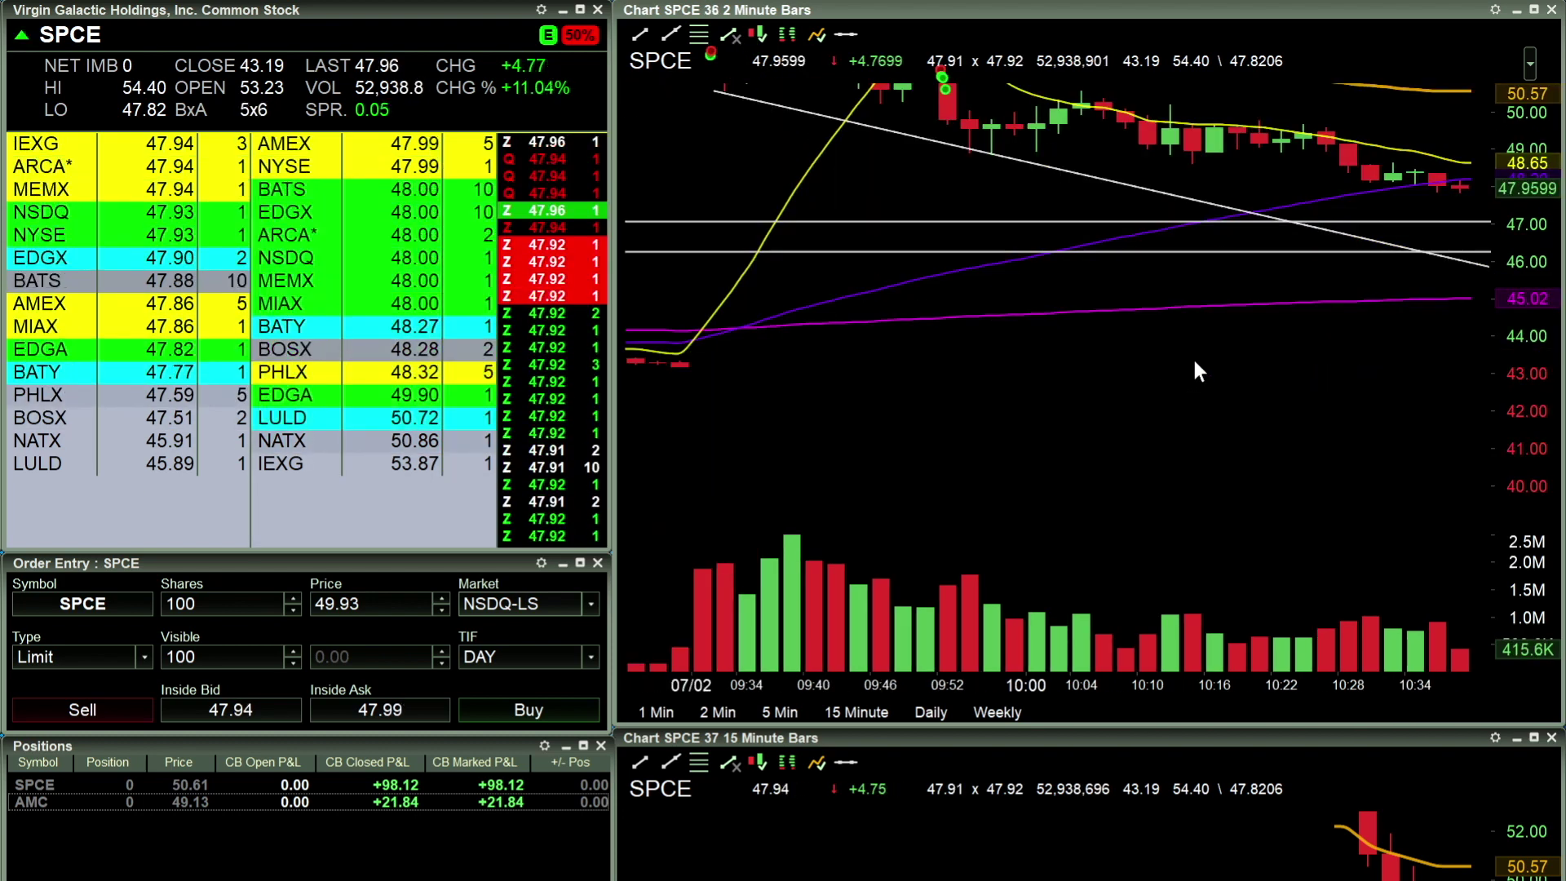
pyautogui.scroll(2, 1194, 362)
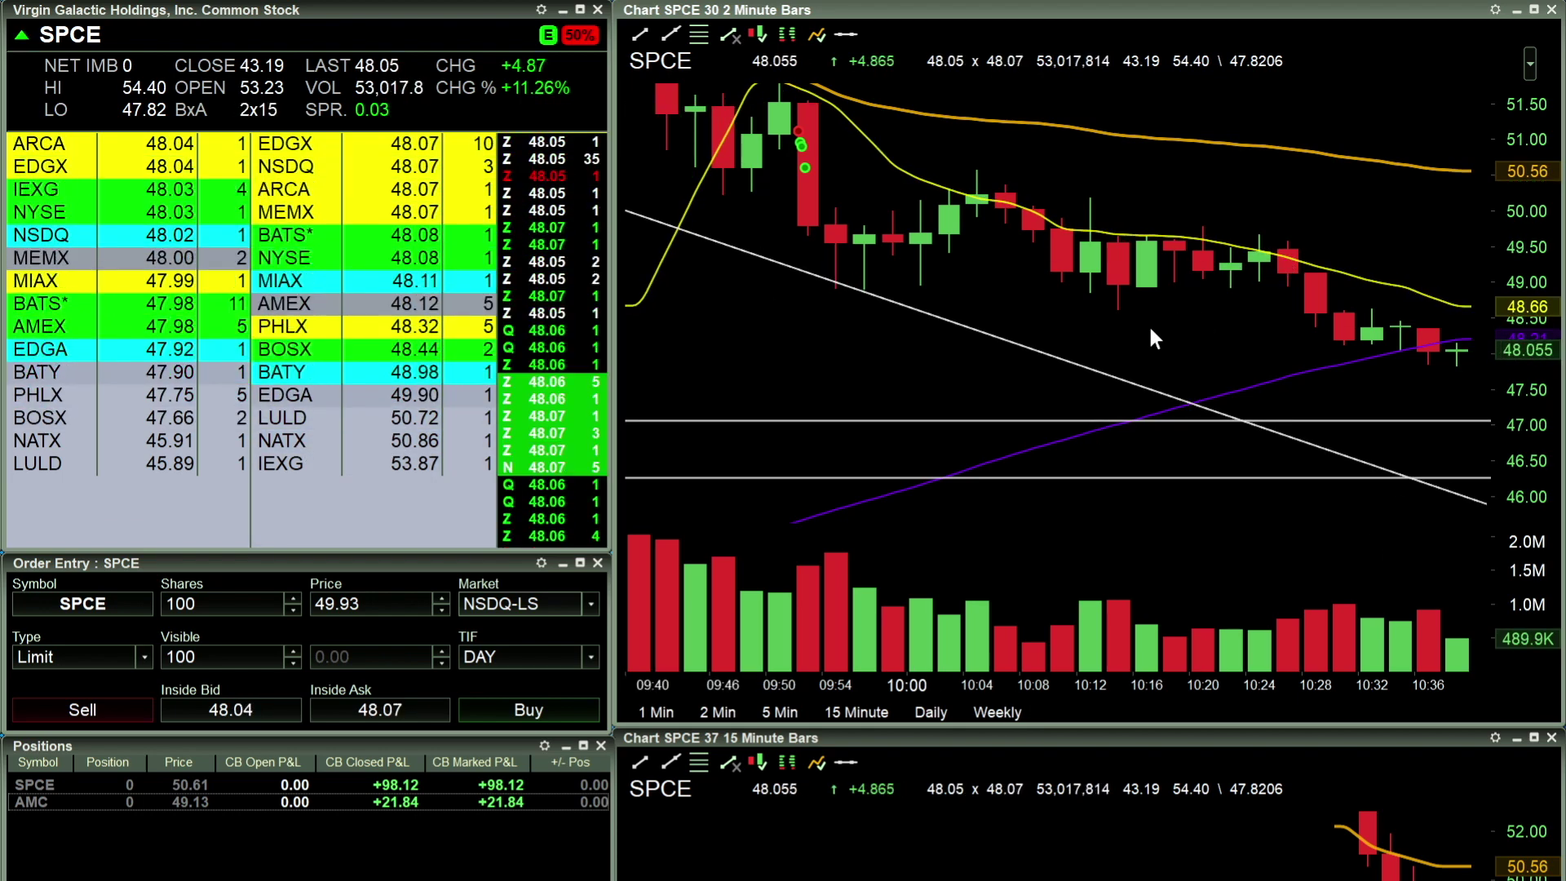
# Step: Examine SPCE's 2-minute price action against the VWAP, moving averages and drawn levels at several time ranges and price scales
pyautogui.click(1528, 70)
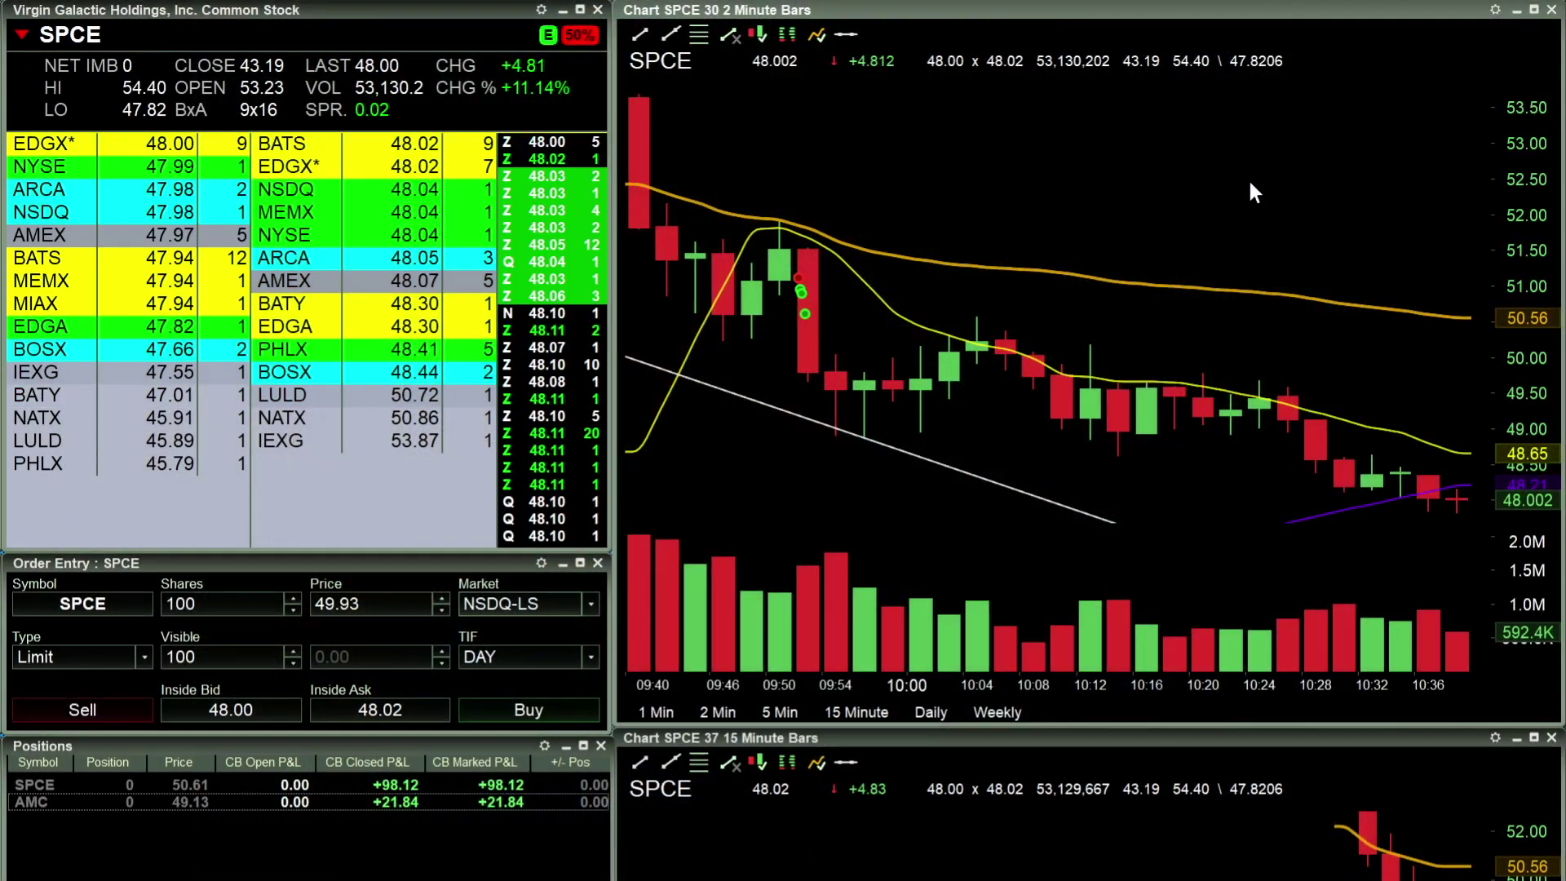
pyautogui.scroll(-2, 1247, 187)
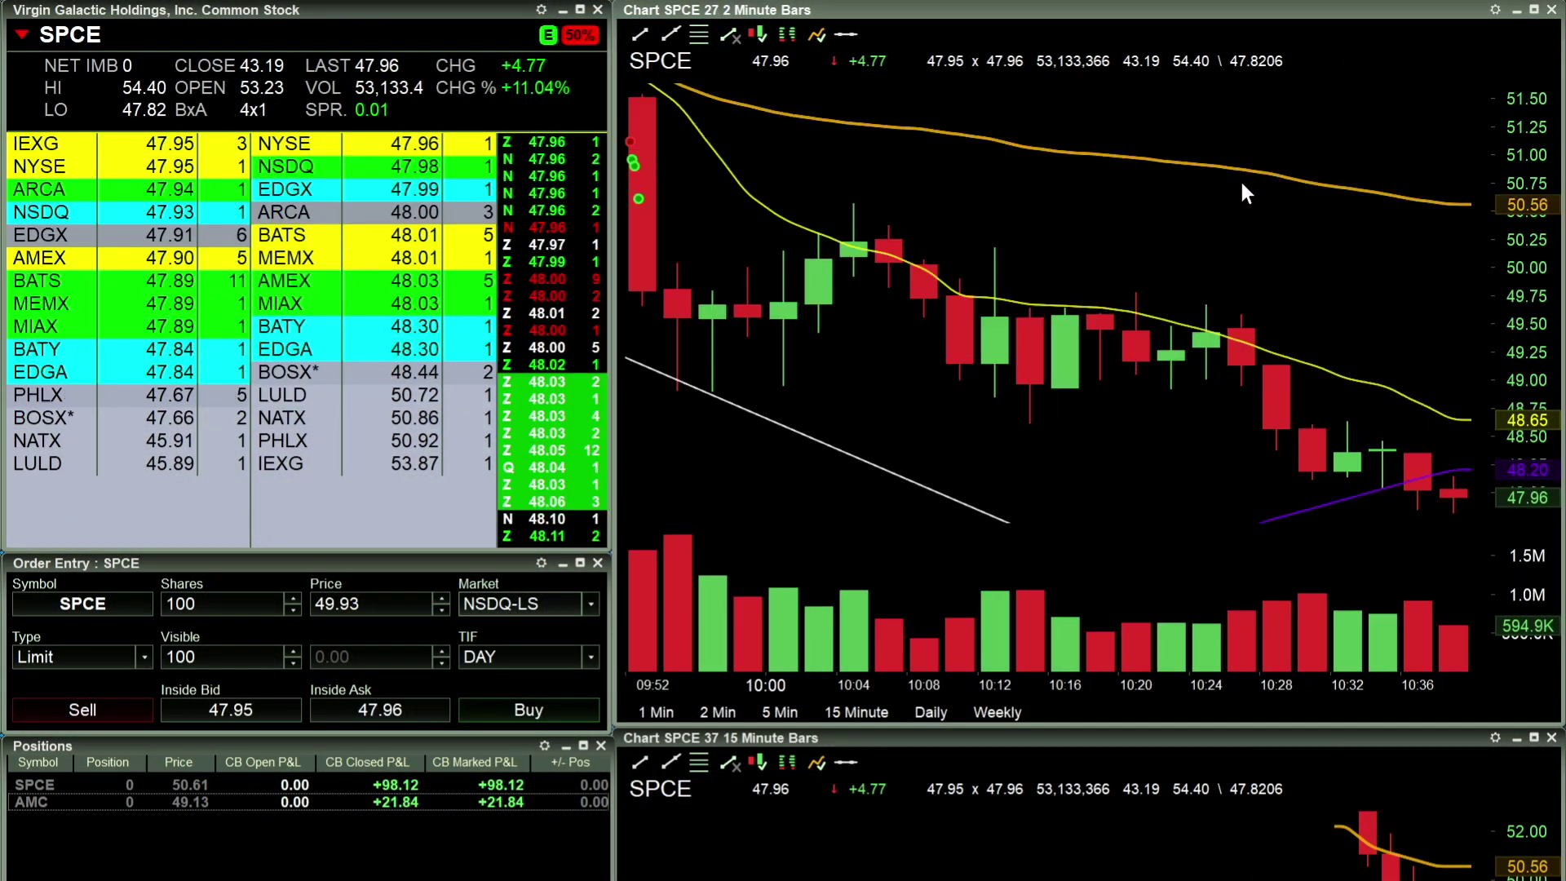
pyautogui.scroll(2, 1242, 210)
pyautogui.scroll(-2, 1242, 213)
pyautogui.scroll(-2, 1237, 213)
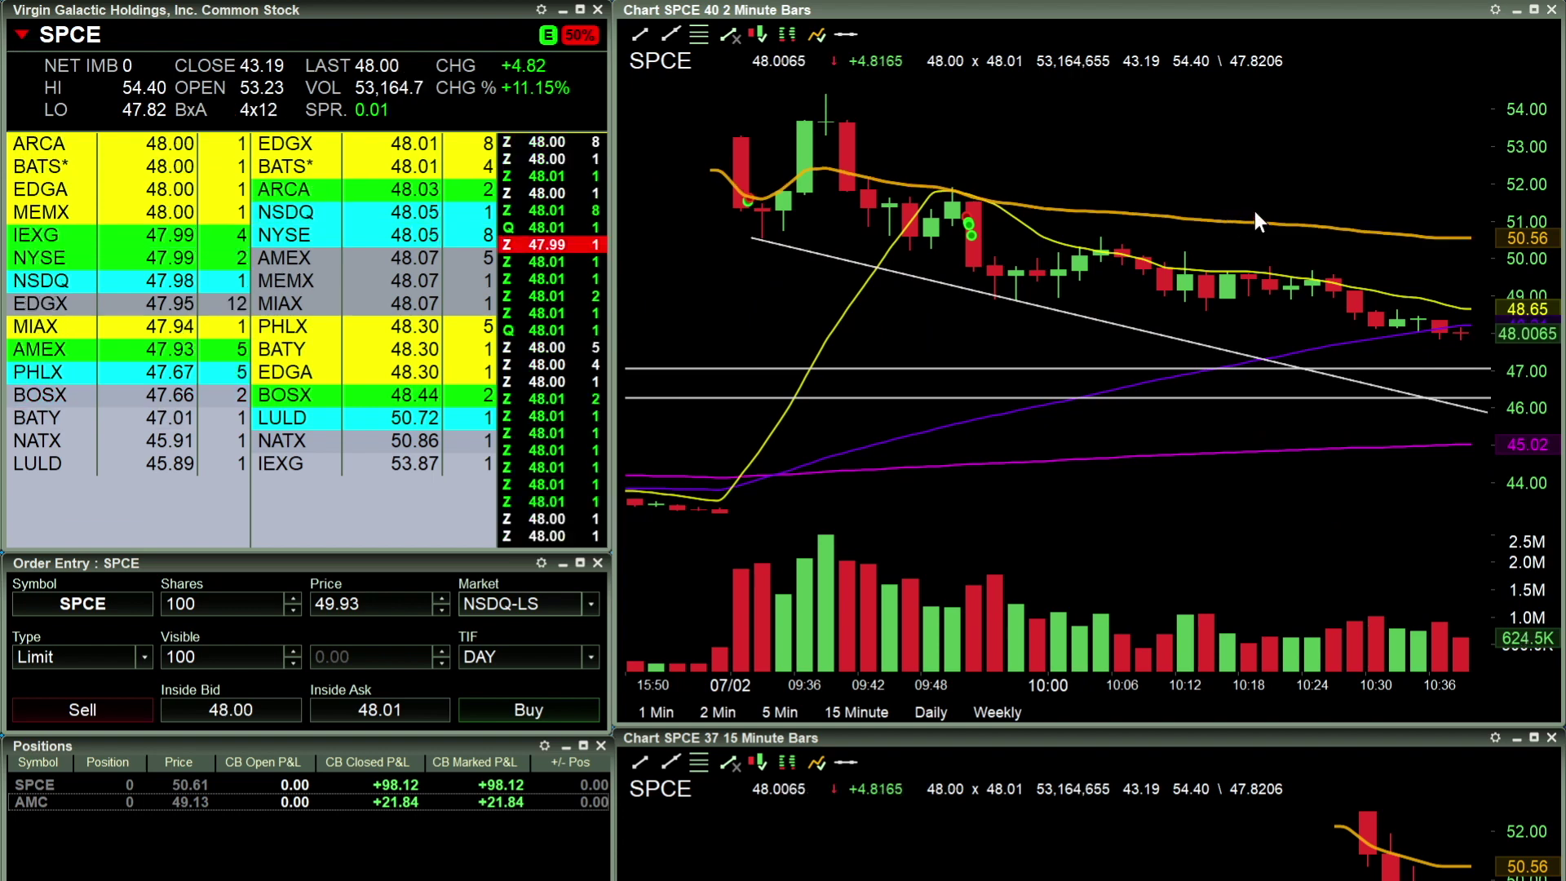
pyautogui.scroll(2, 1254, 211)
pyautogui.scroll(3, 1310, 224)
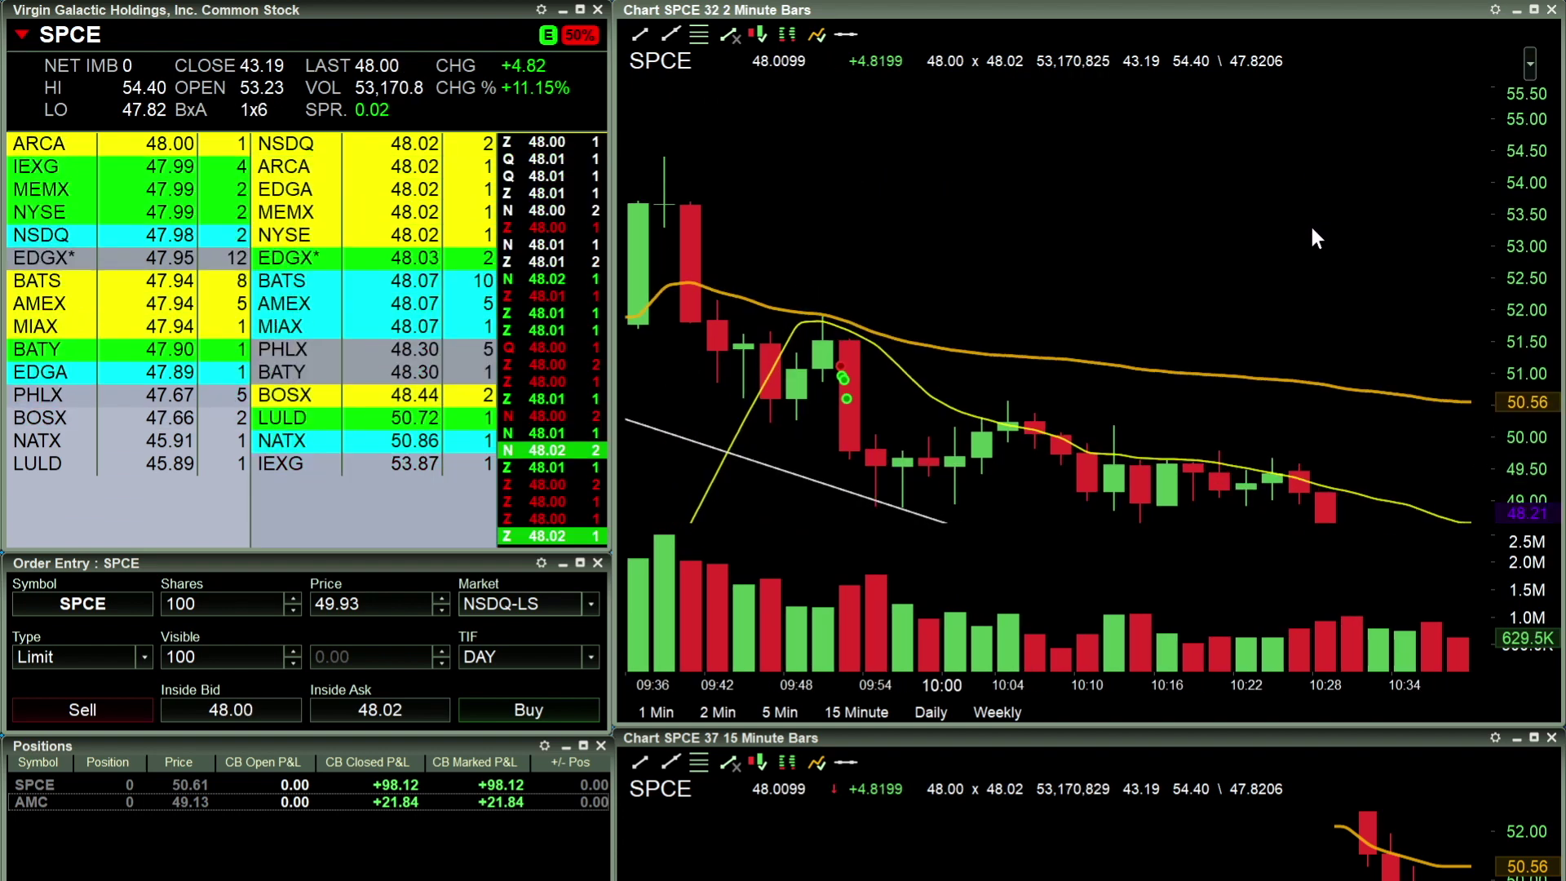
pyautogui.scroll(-5, 1309, 217)
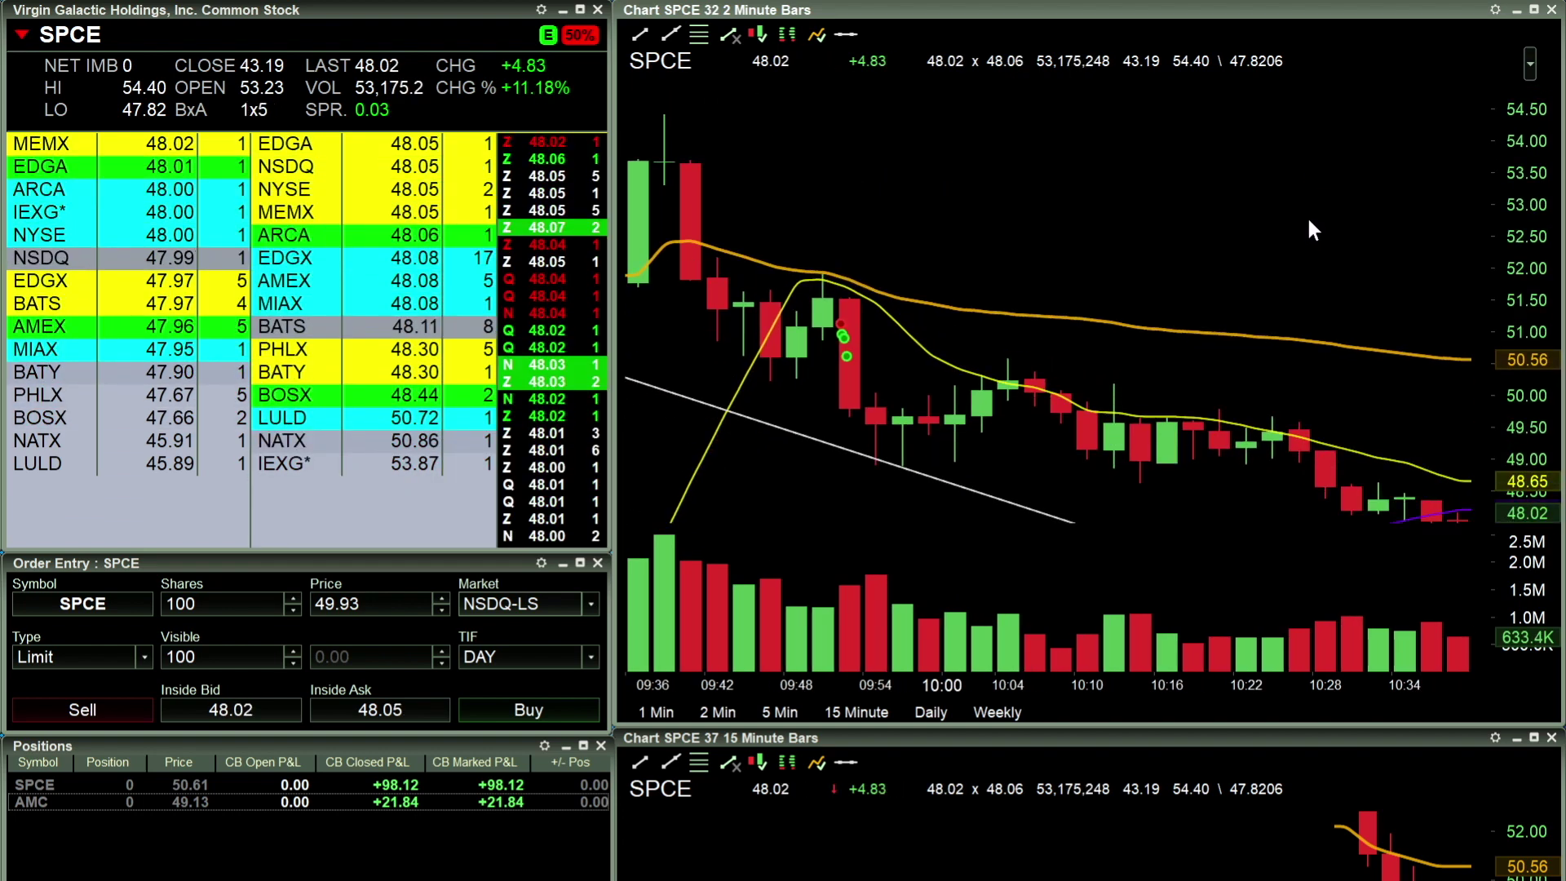
pyautogui.scroll(-1, 1306, 217)
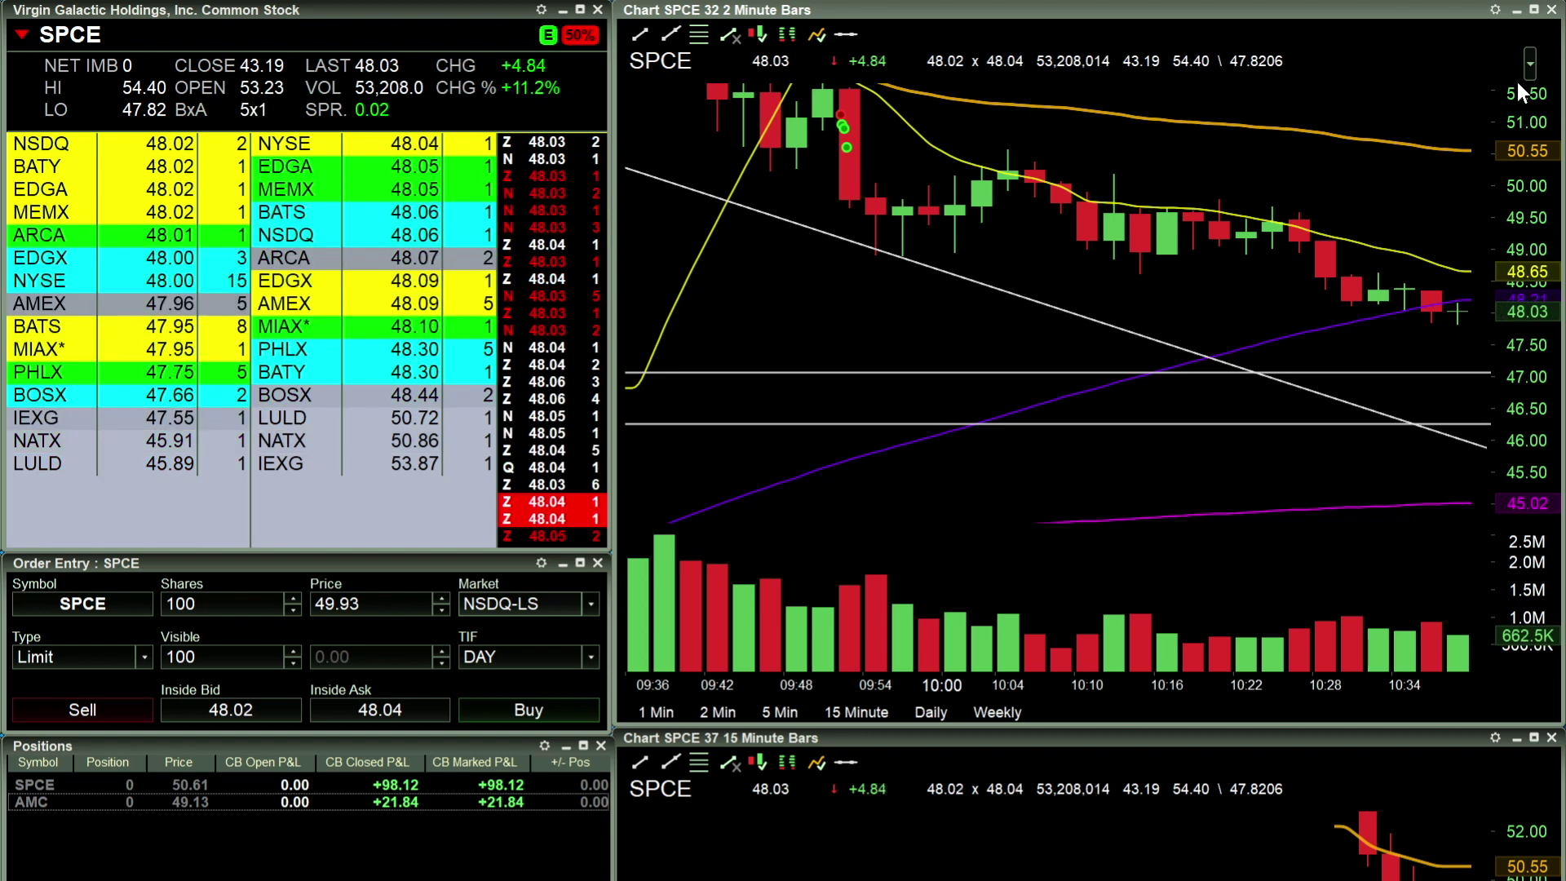
pyautogui.click(1528, 70)
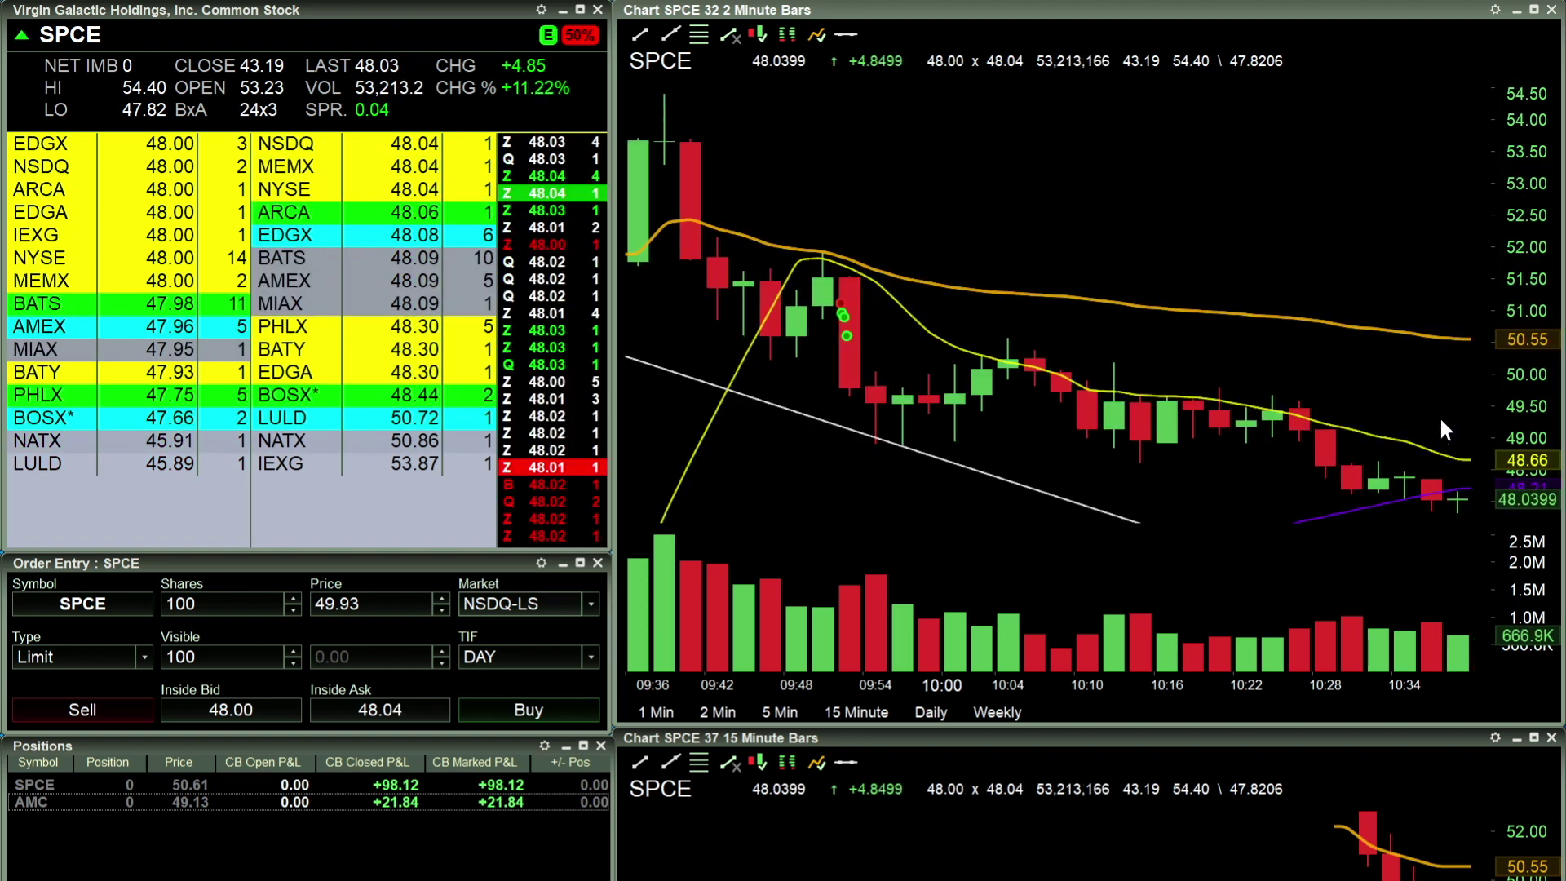
pyautogui.moveTo(1548, 301); pyautogui.dragTo(1537, 412)
pyautogui.moveTo(1524, 97); pyautogui.dragTo(1527, 72)
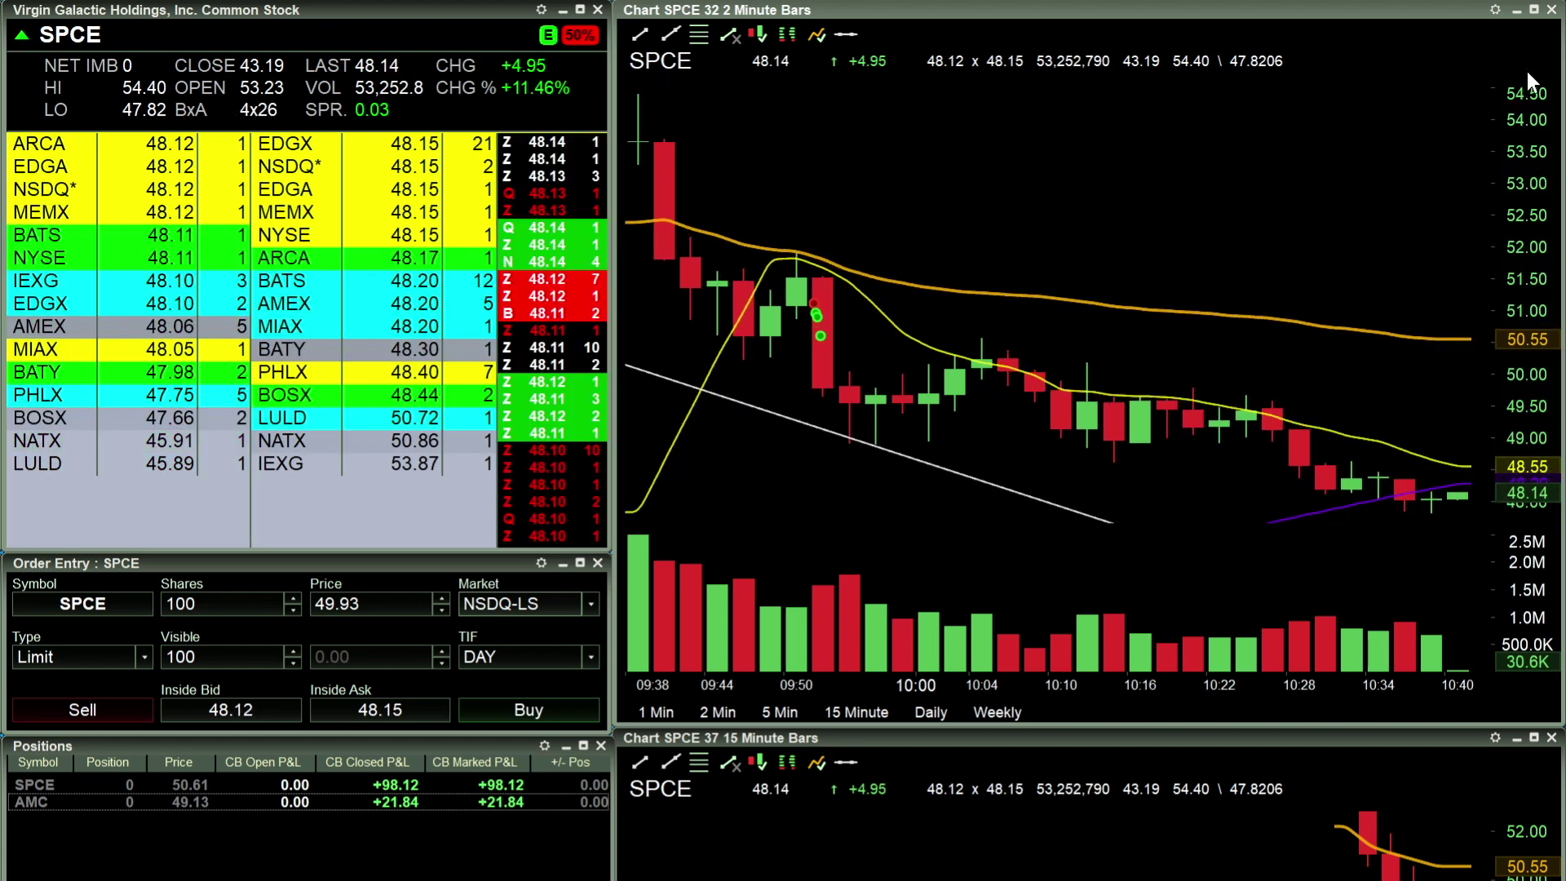
pyautogui.scroll(-8, 1384, 211)
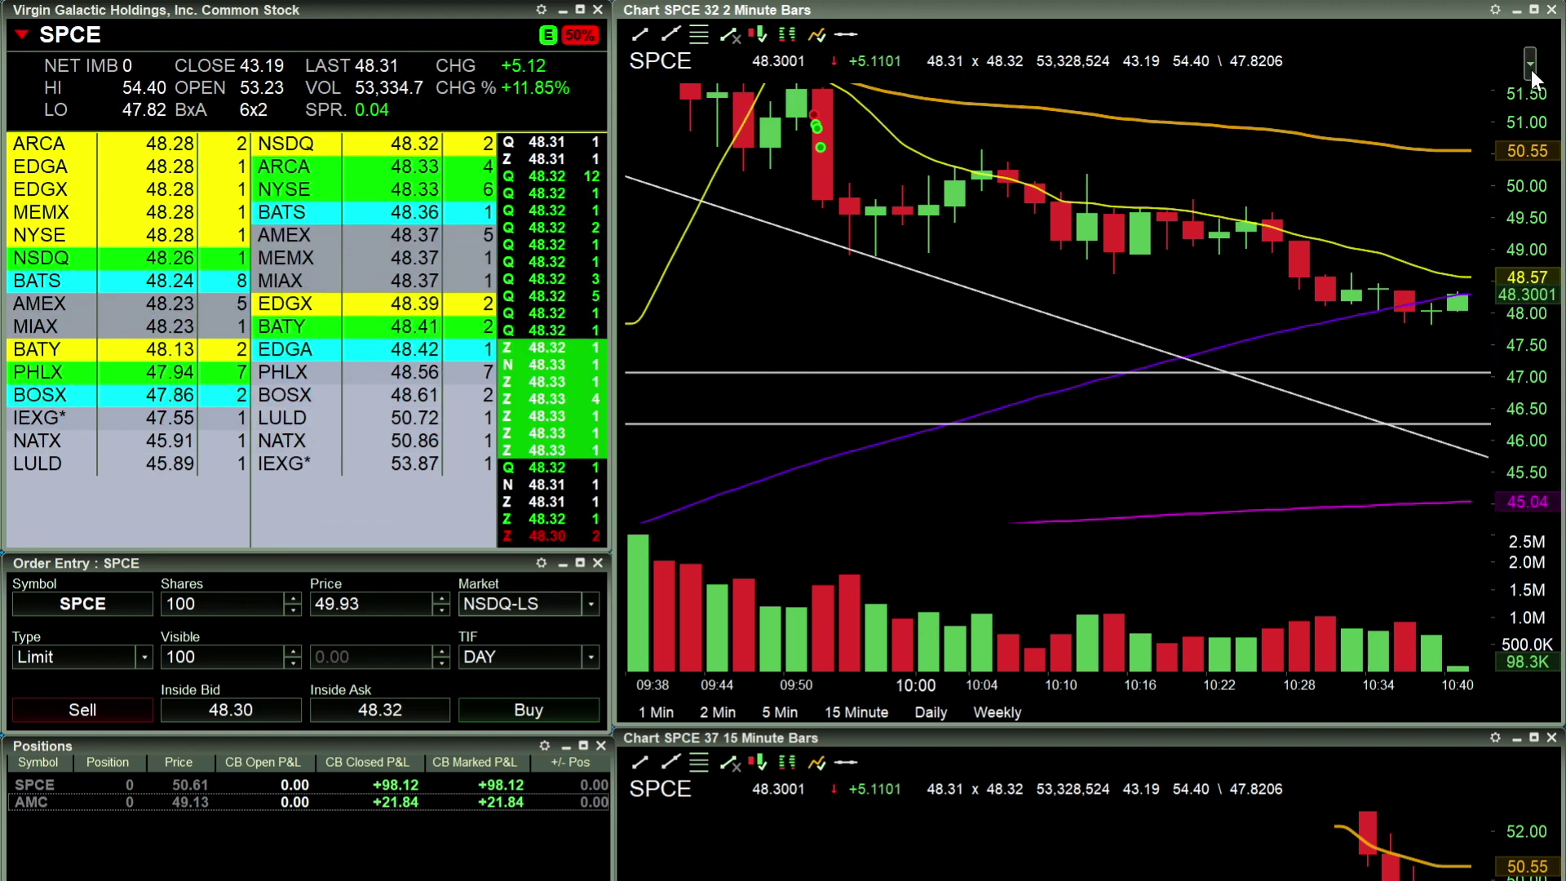
pyautogui.click(1531, 72)
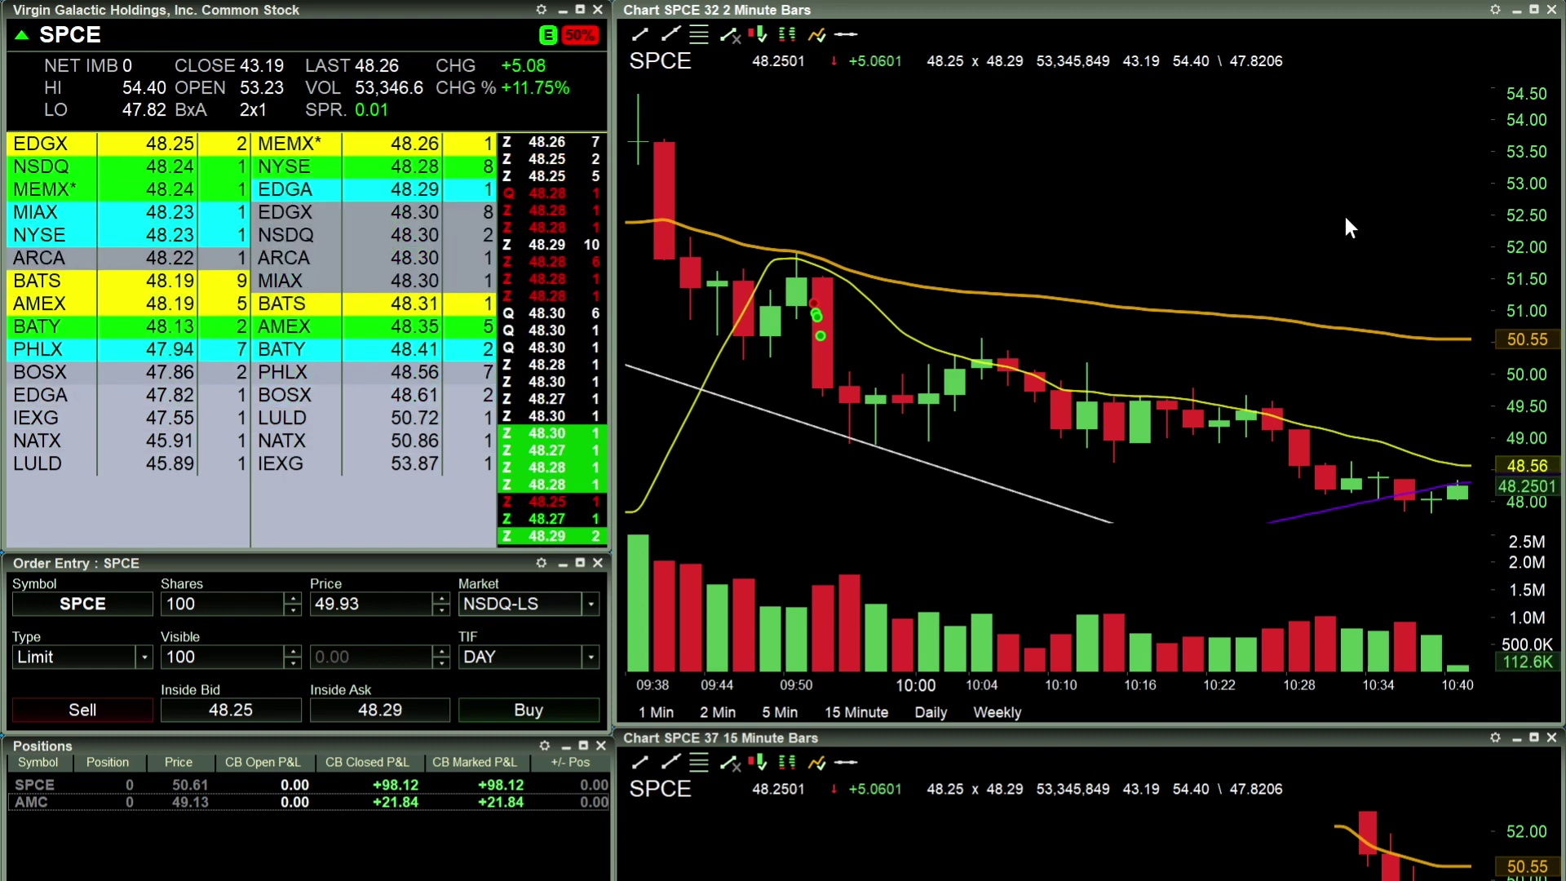
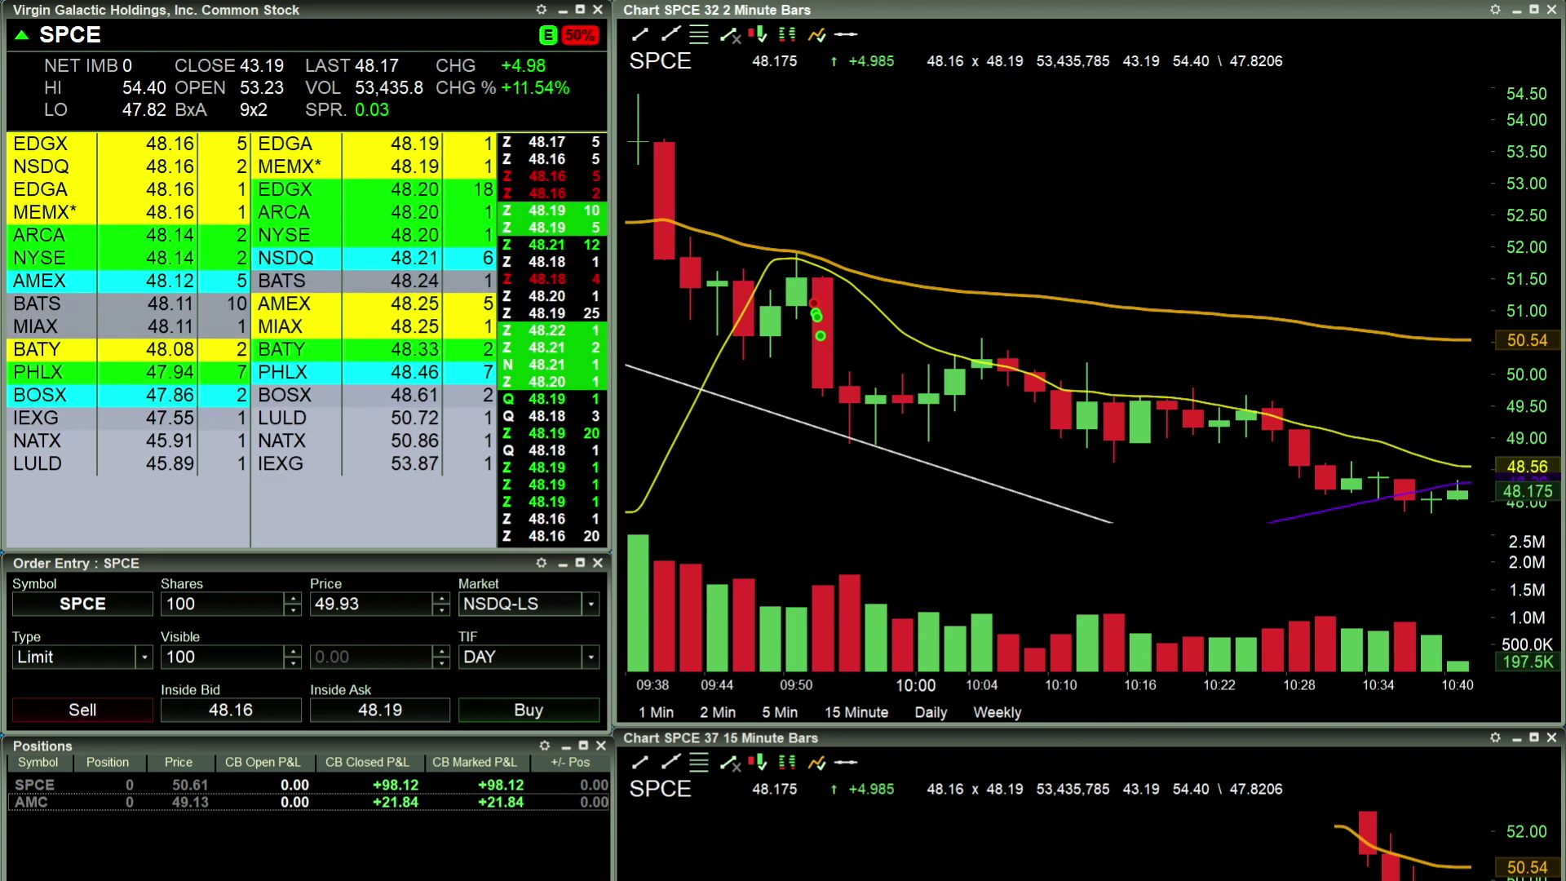
# Step: Open the configuration settings and move the window down so the 1-minute chart stays visible
pyautogui.rightClick(1187, 115)
pyautogui.click(1020, 173)
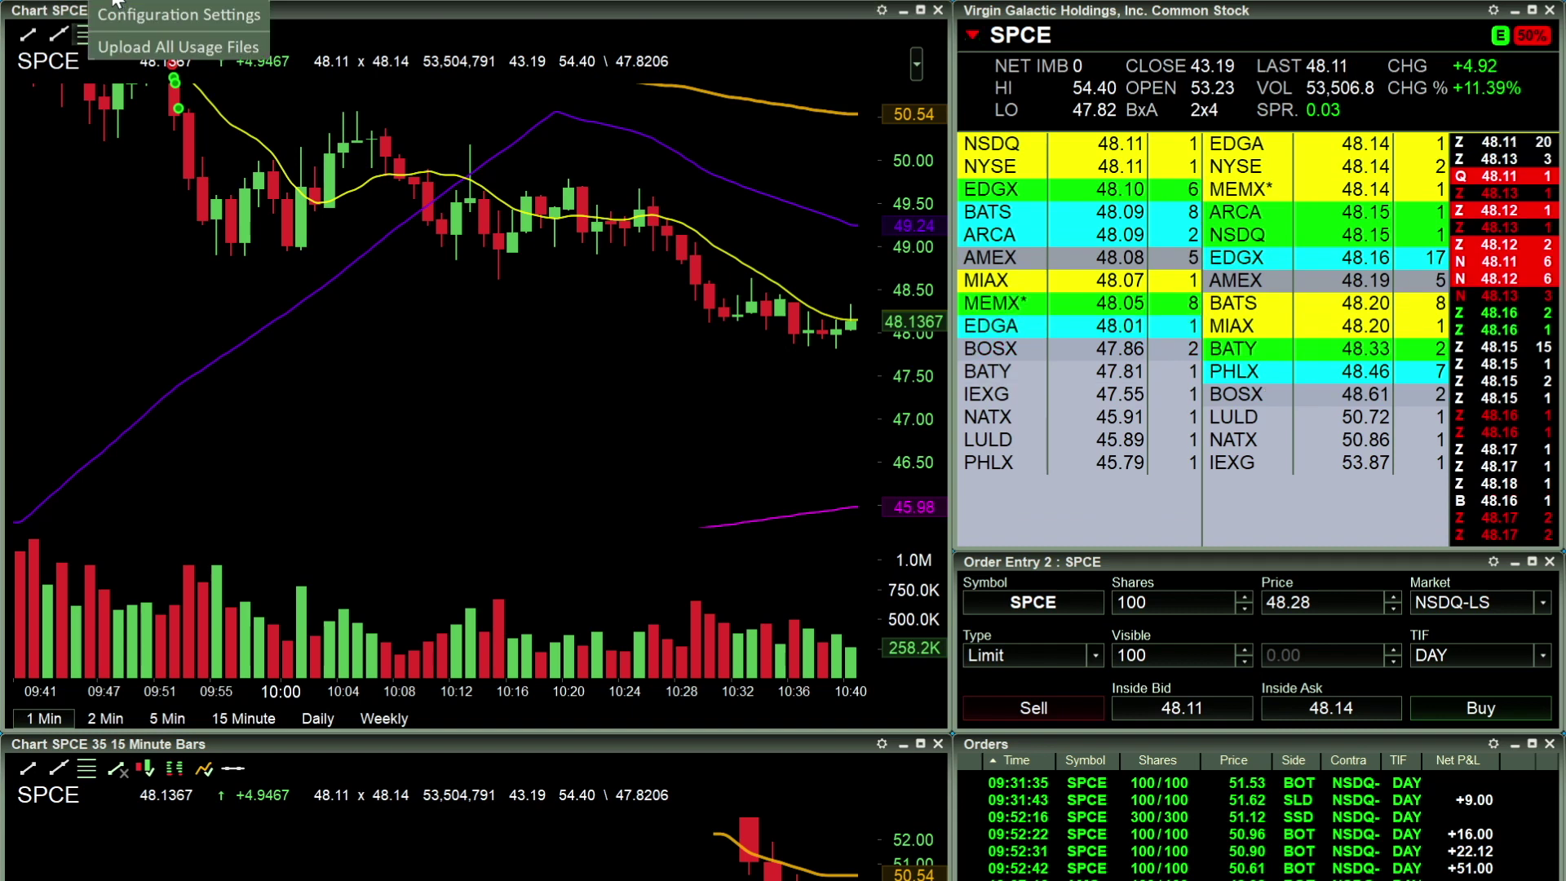
pyautogui.click(127, 4)
pyautogui.click(115, 7)
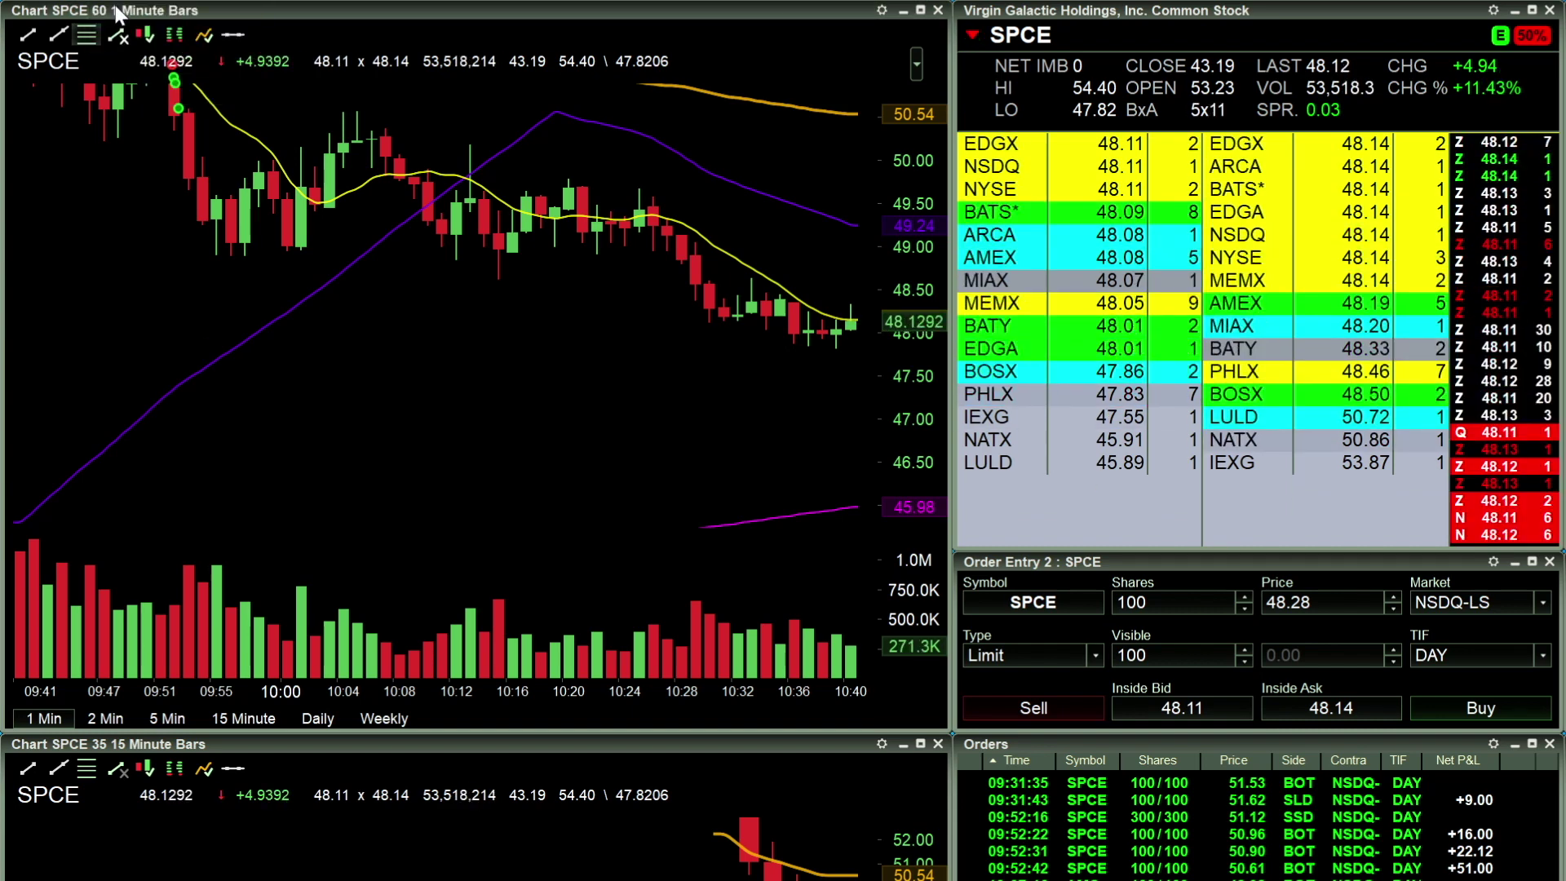
pyautogui.click(1021, 17)
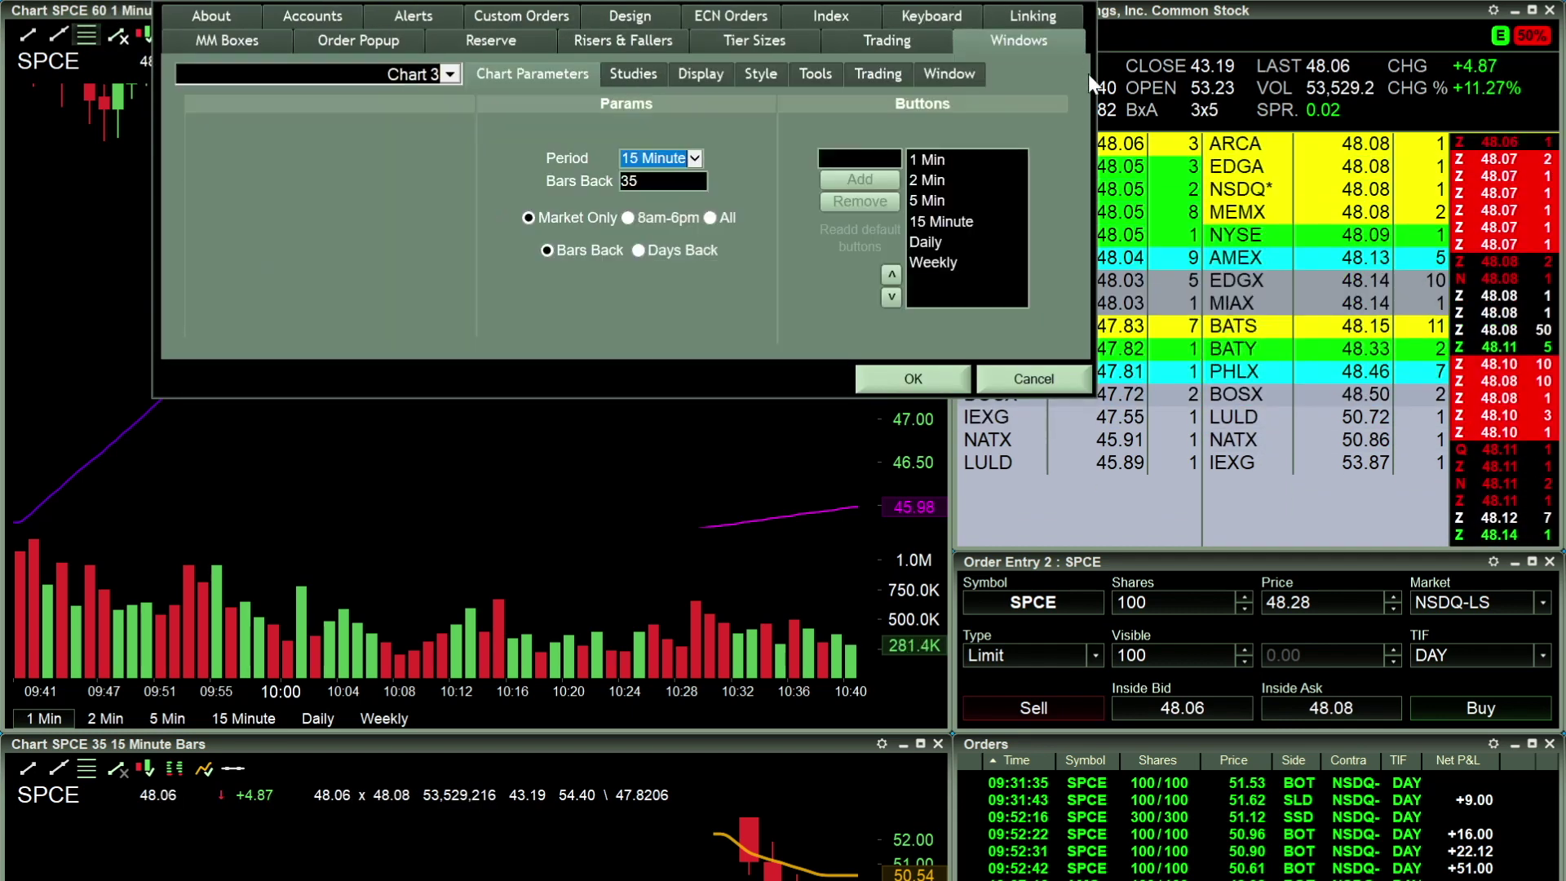
pyautogui.moveTo(1088, 14); pyautogui.dragTo(1143, 498)
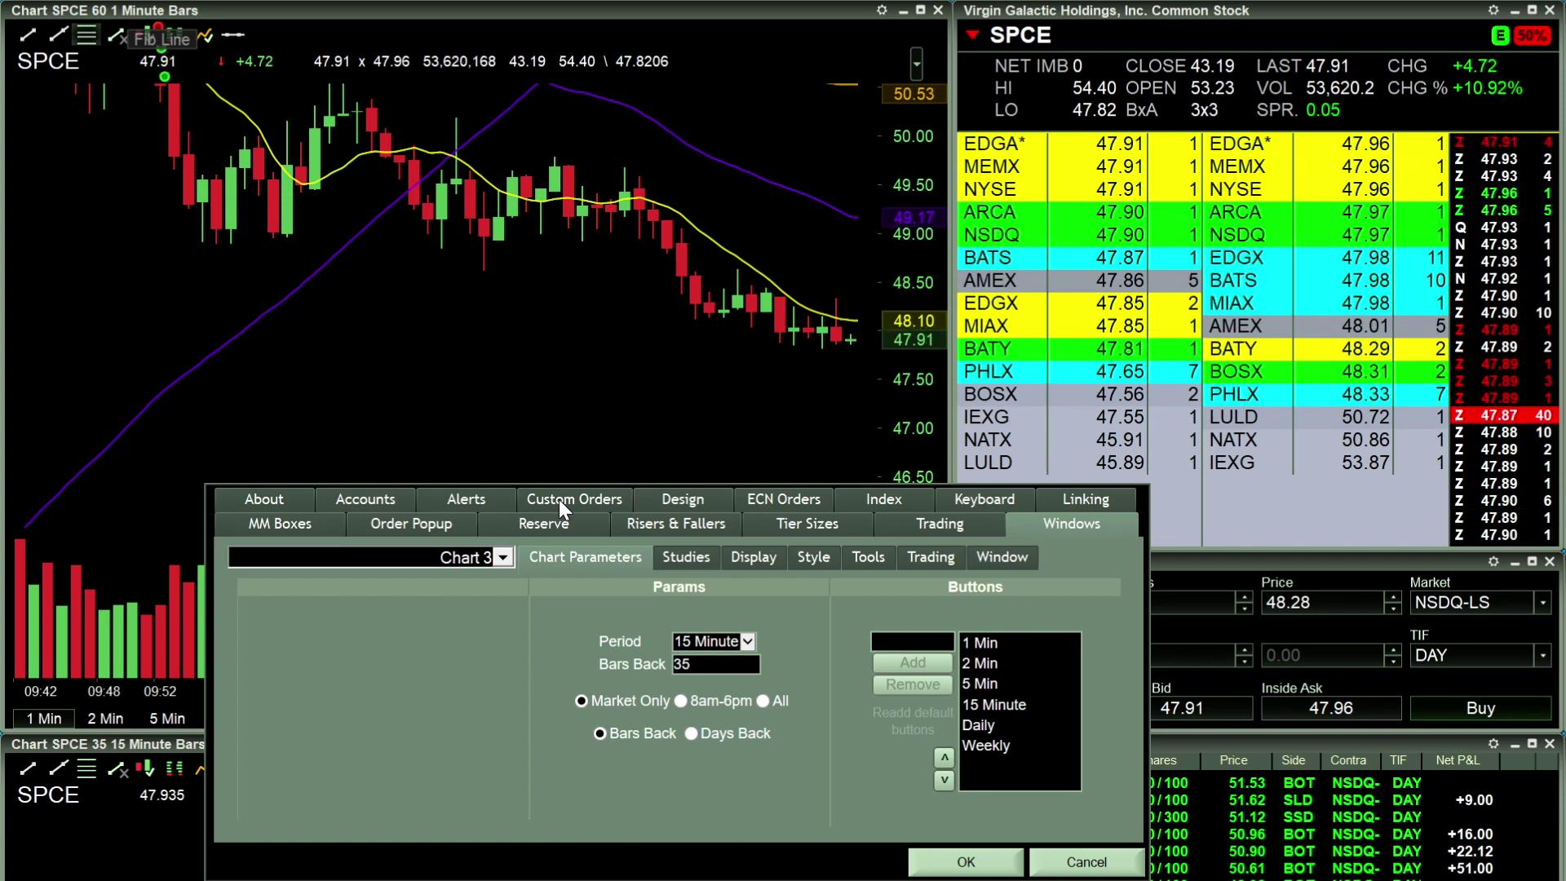
# Step: View the Custom Orders settings and the Keyboard mappings, and return to Custom Orders
pyautogui.click(560, 499)
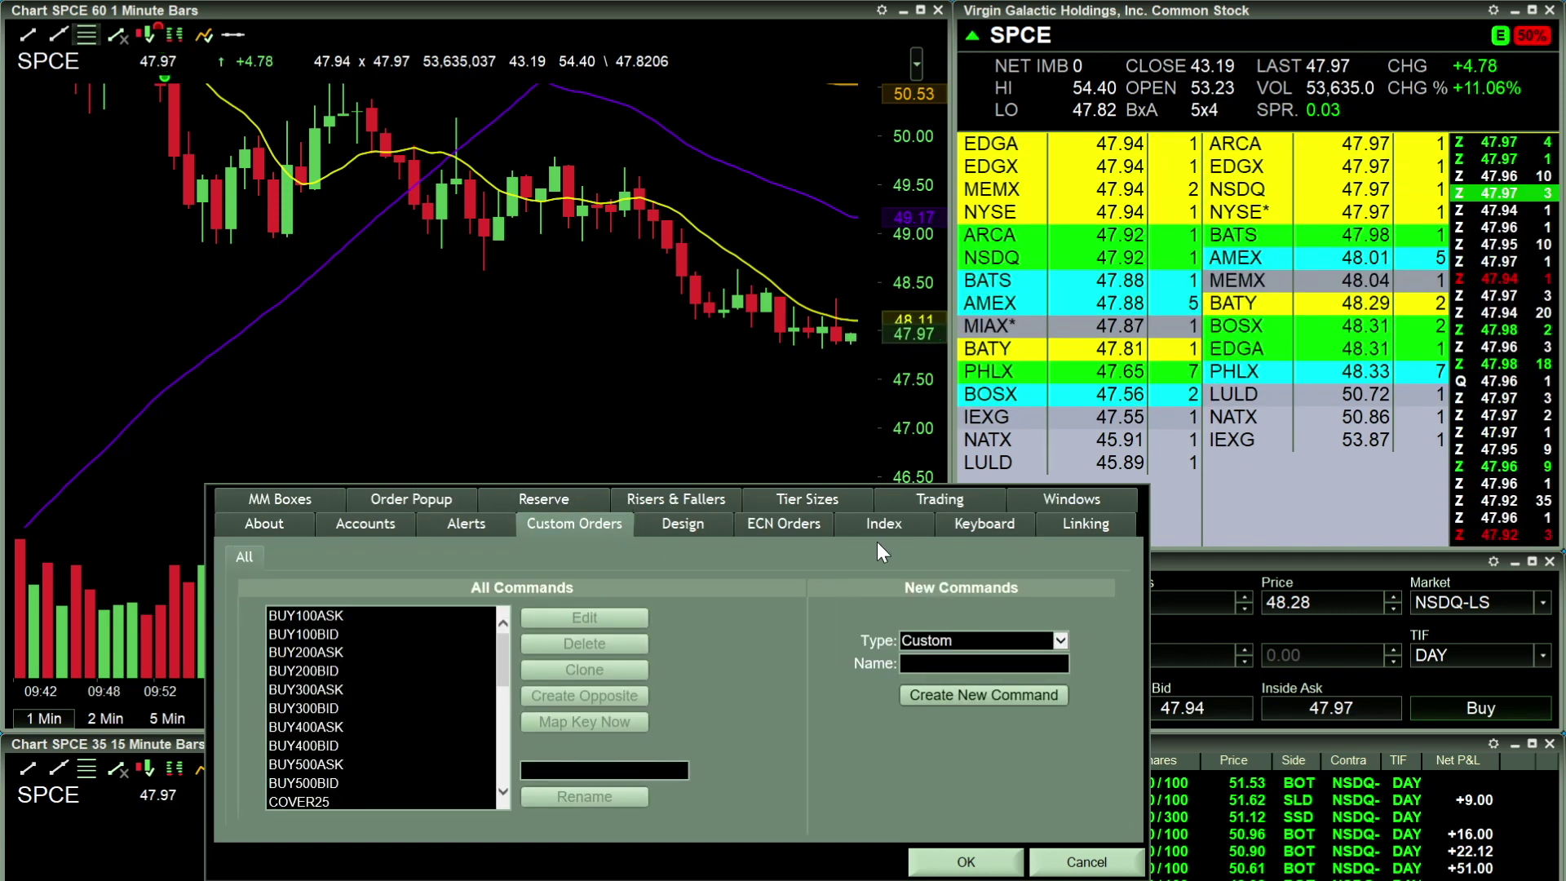
pyautogui.click(984, 523)
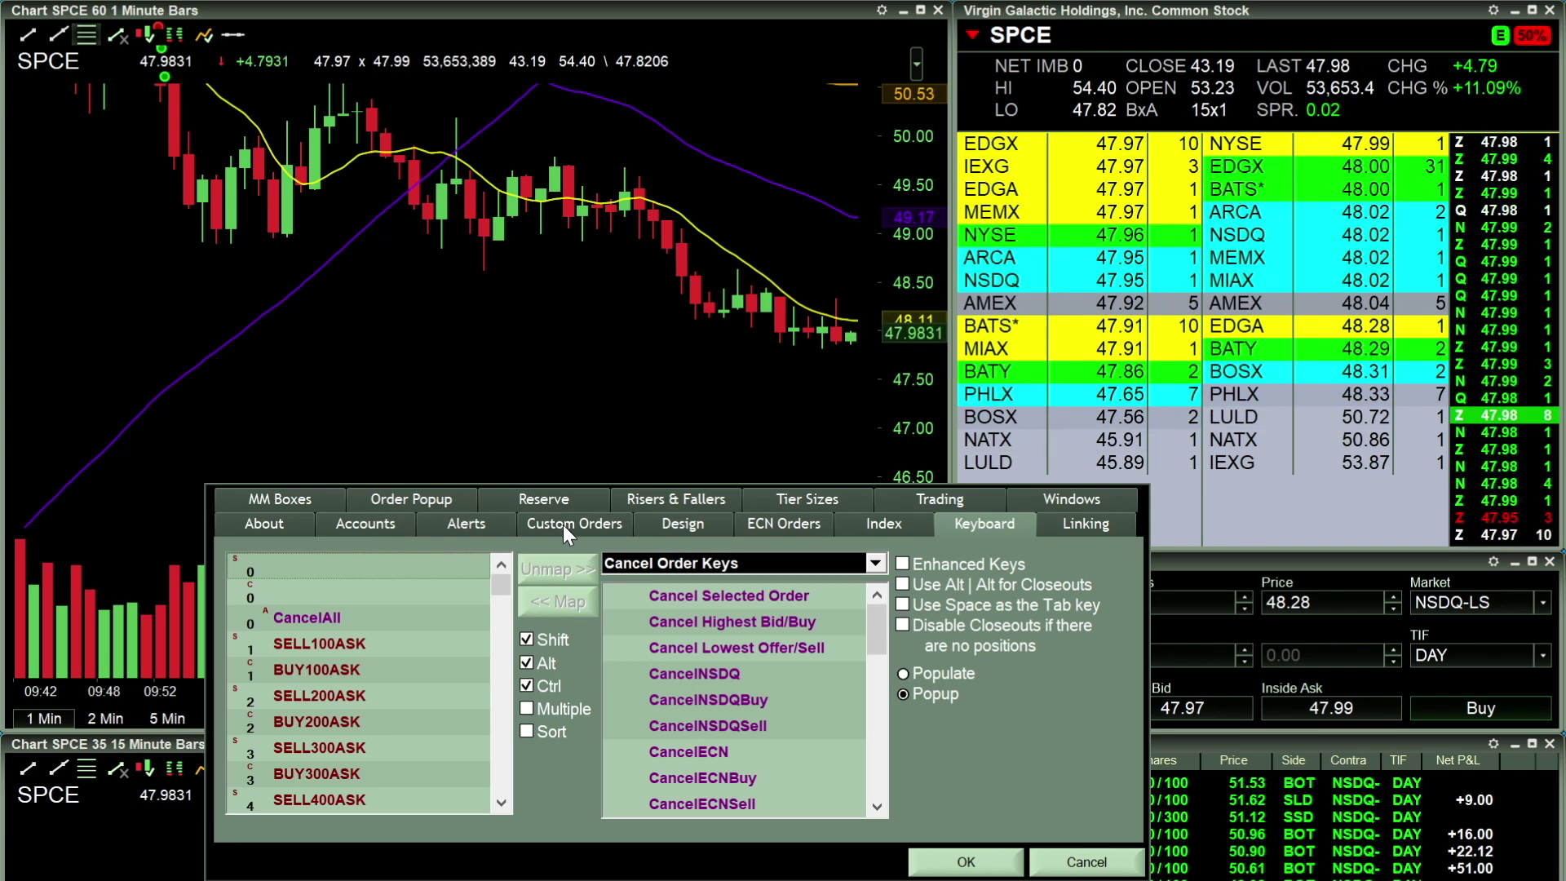
pyautogui.click(566, 525)
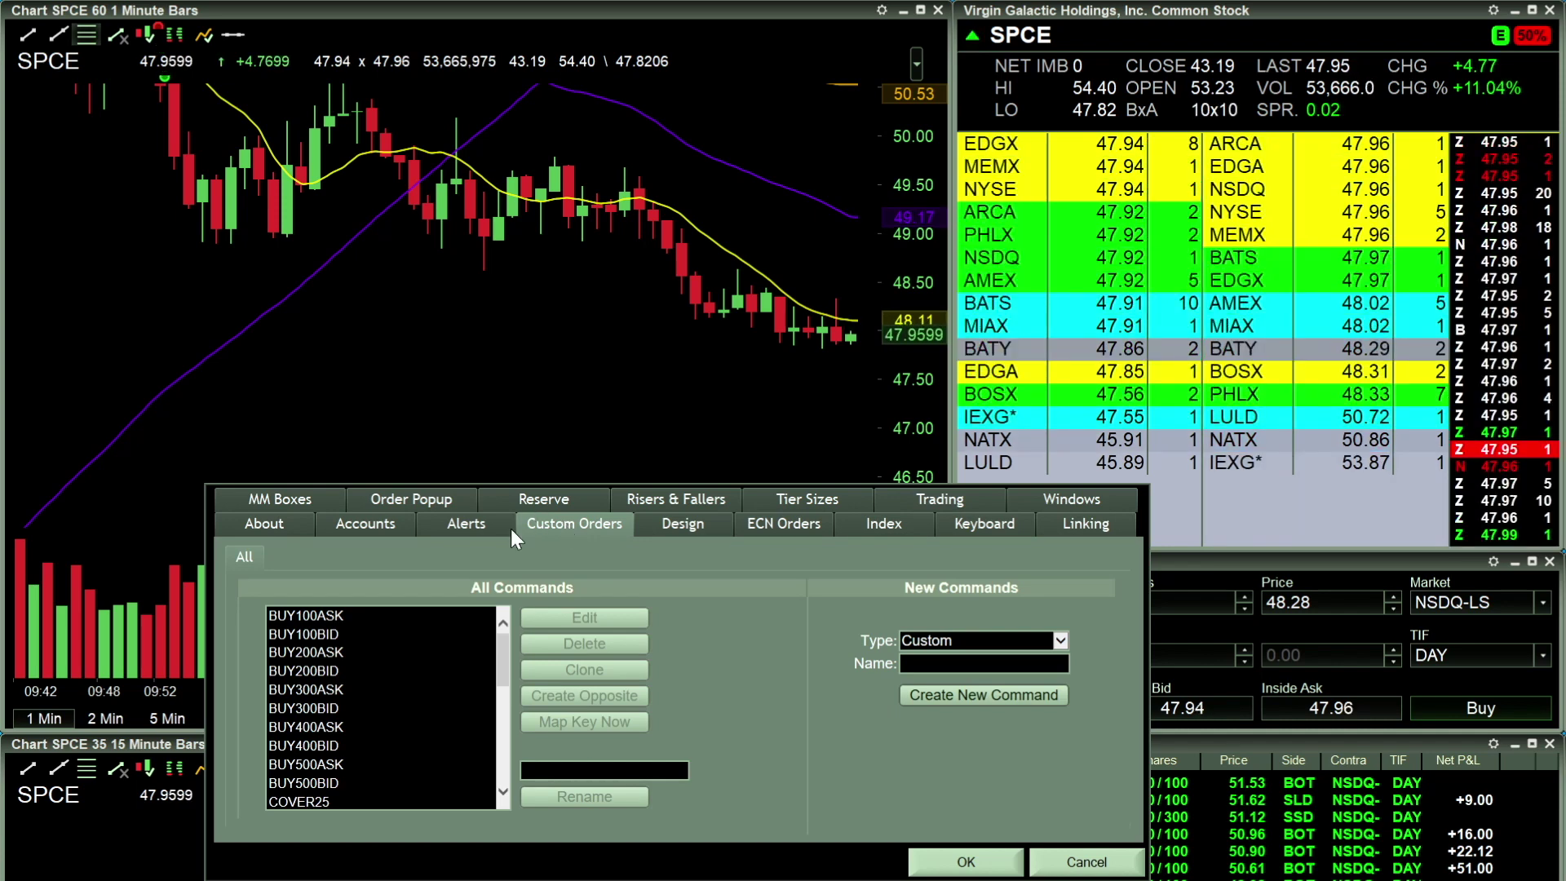
# Step: Review the list of custom order commands, from the BUY entries through COVER and LSPT to the SELL entries
pyautogui.scroll(-5, 388, 677)
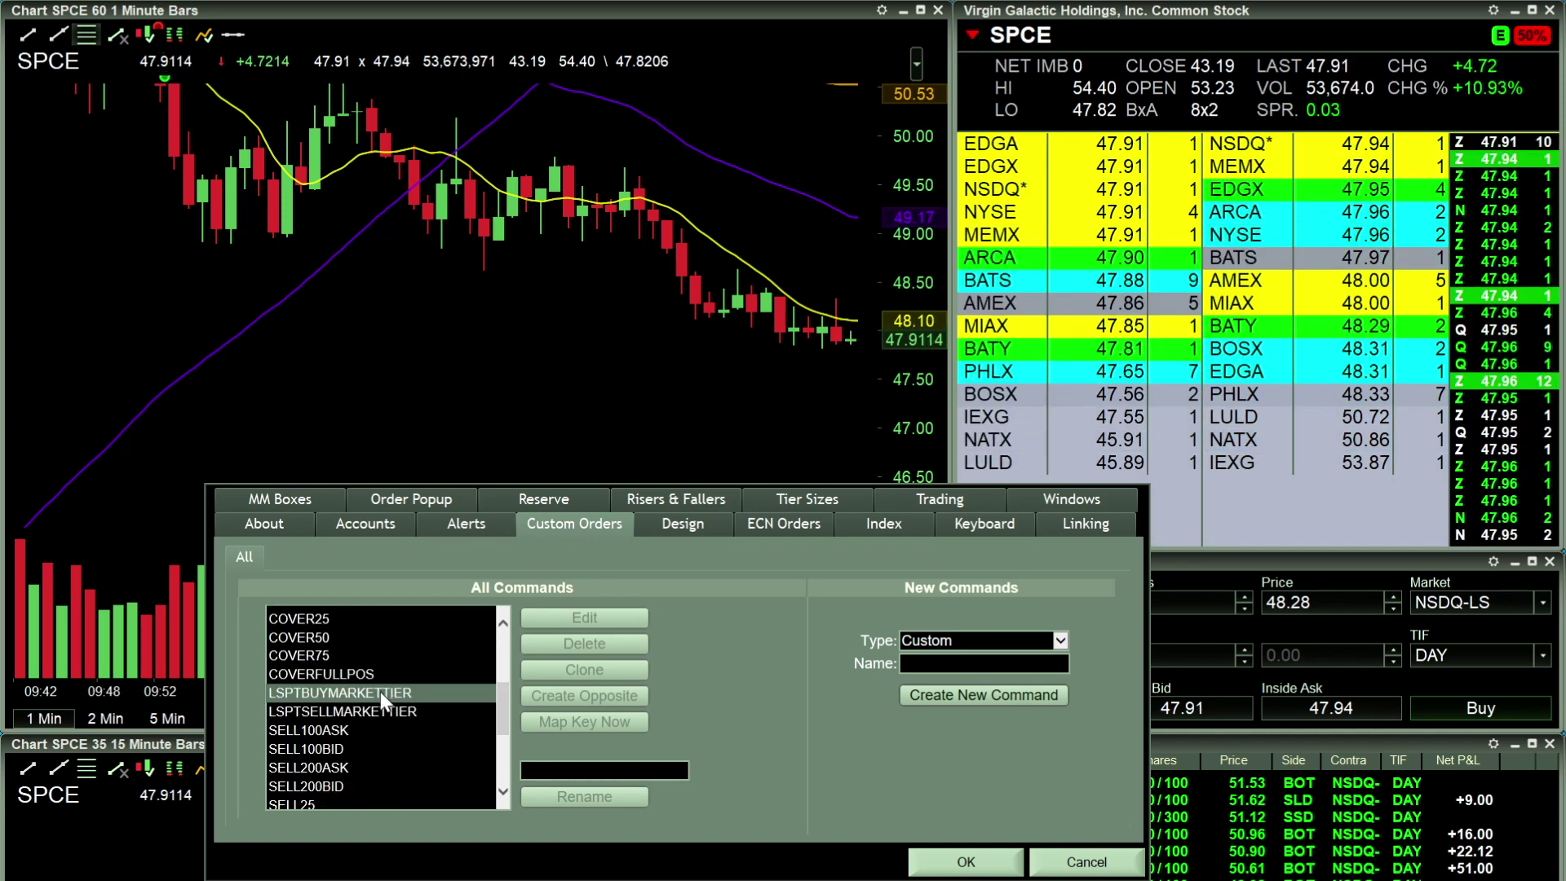
pyautogui.scroll(5, 379, 687)
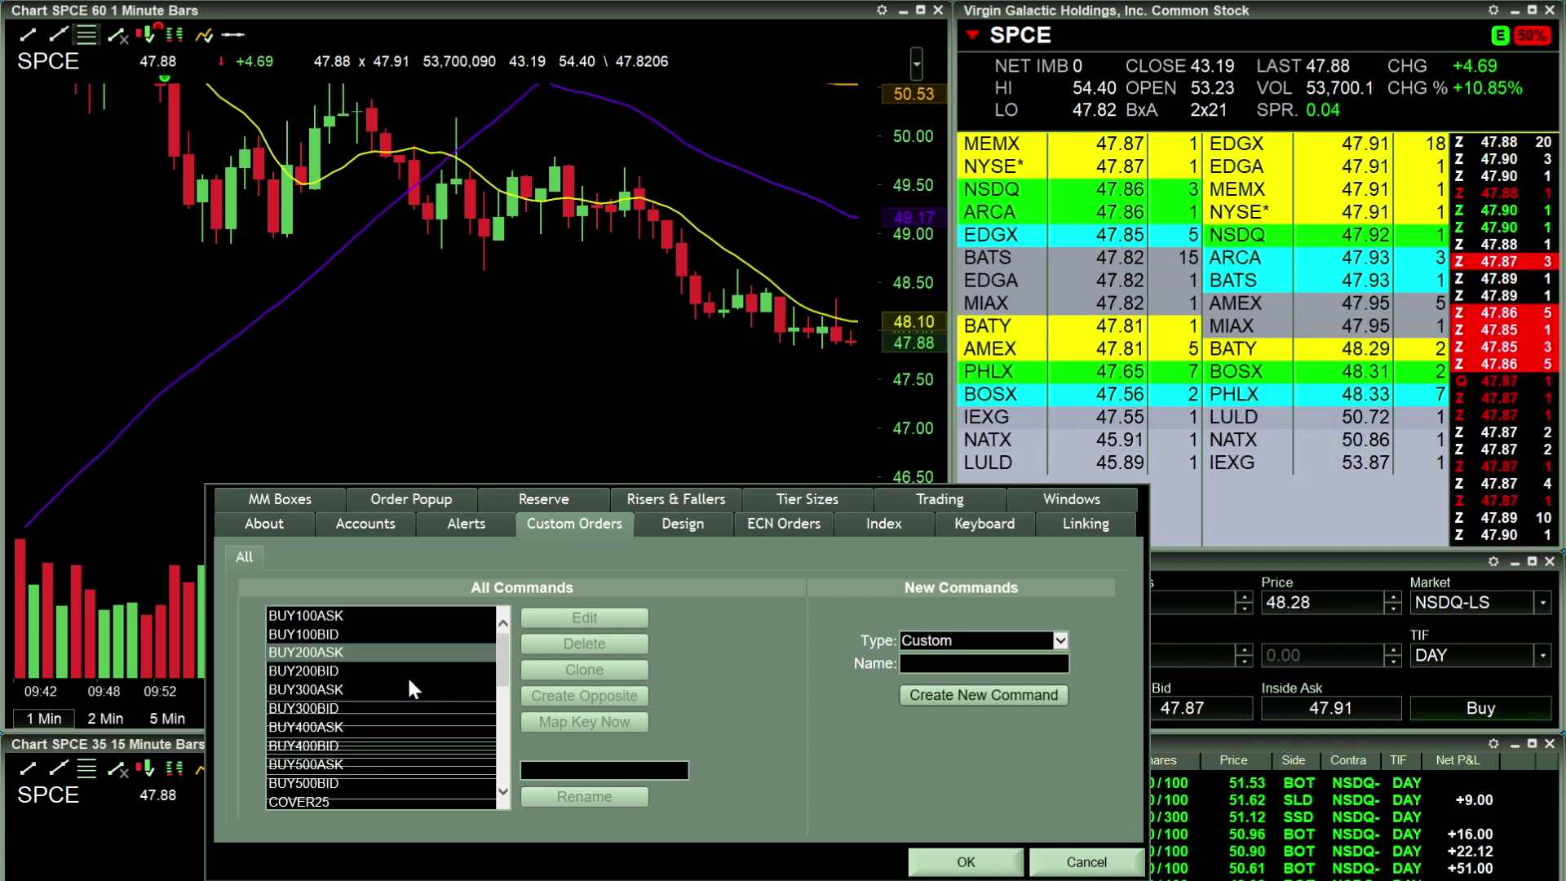
pyautogui.scroll(-6, 394, 693)
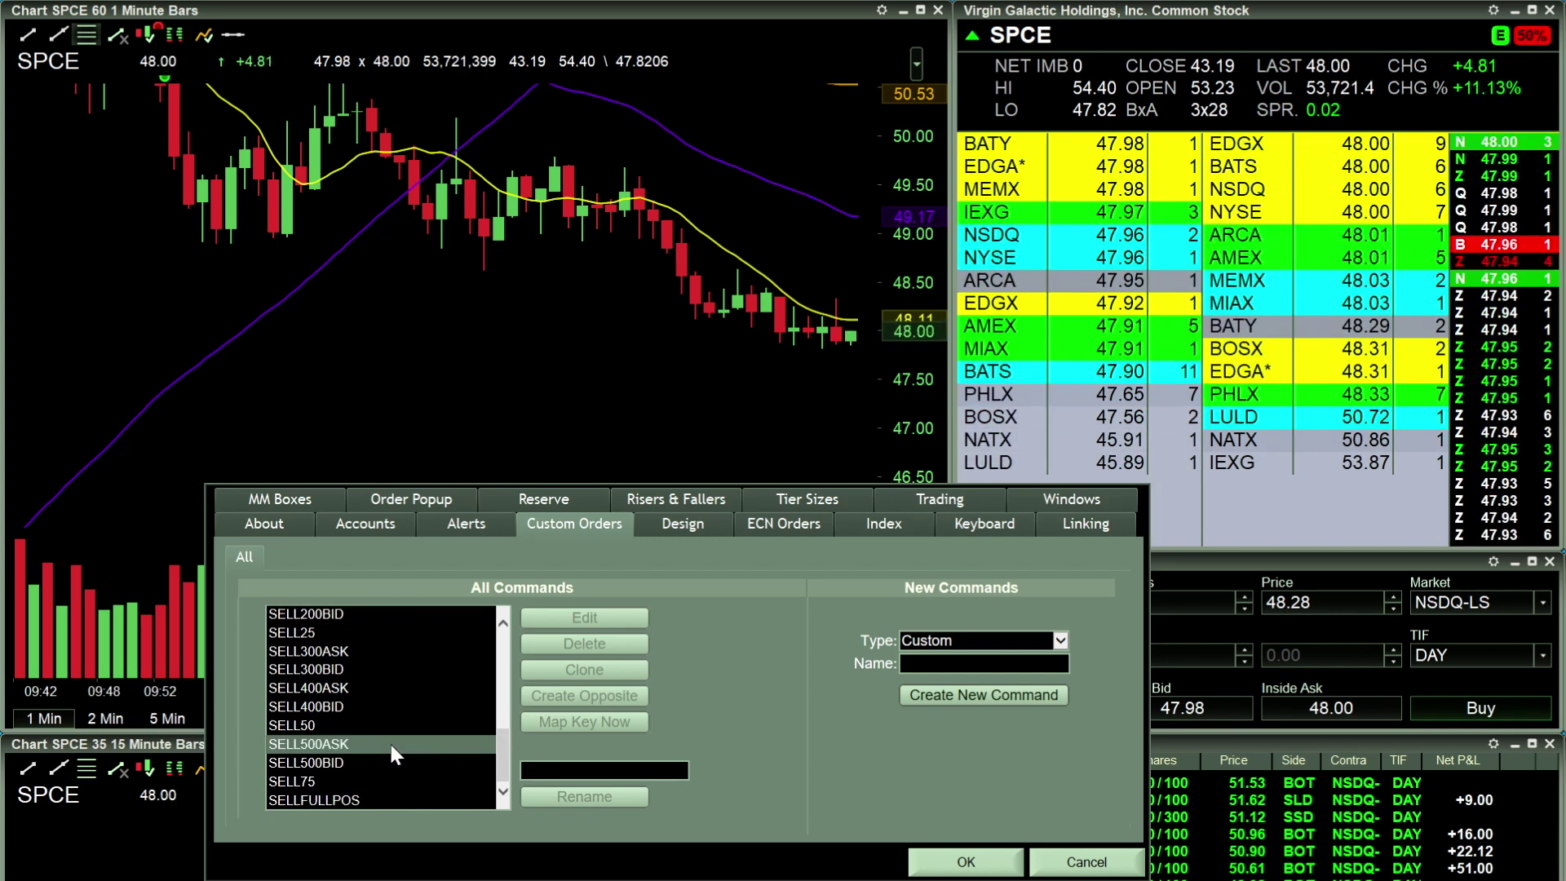
pyautogui.scroll(3, 389, 741)
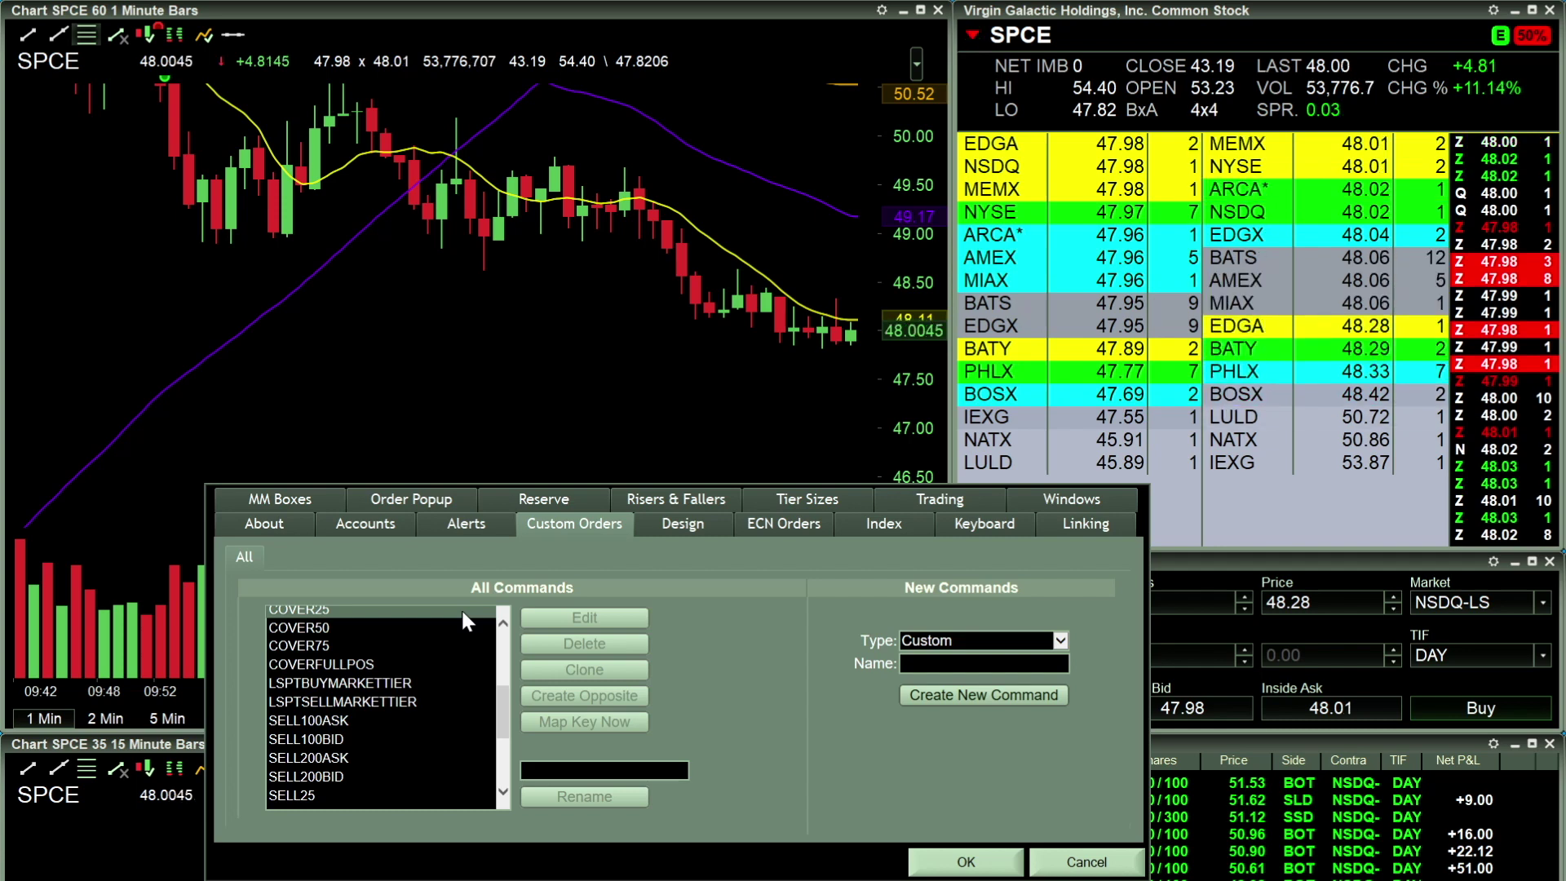
pyautogui.scroll(3, 414, 633)
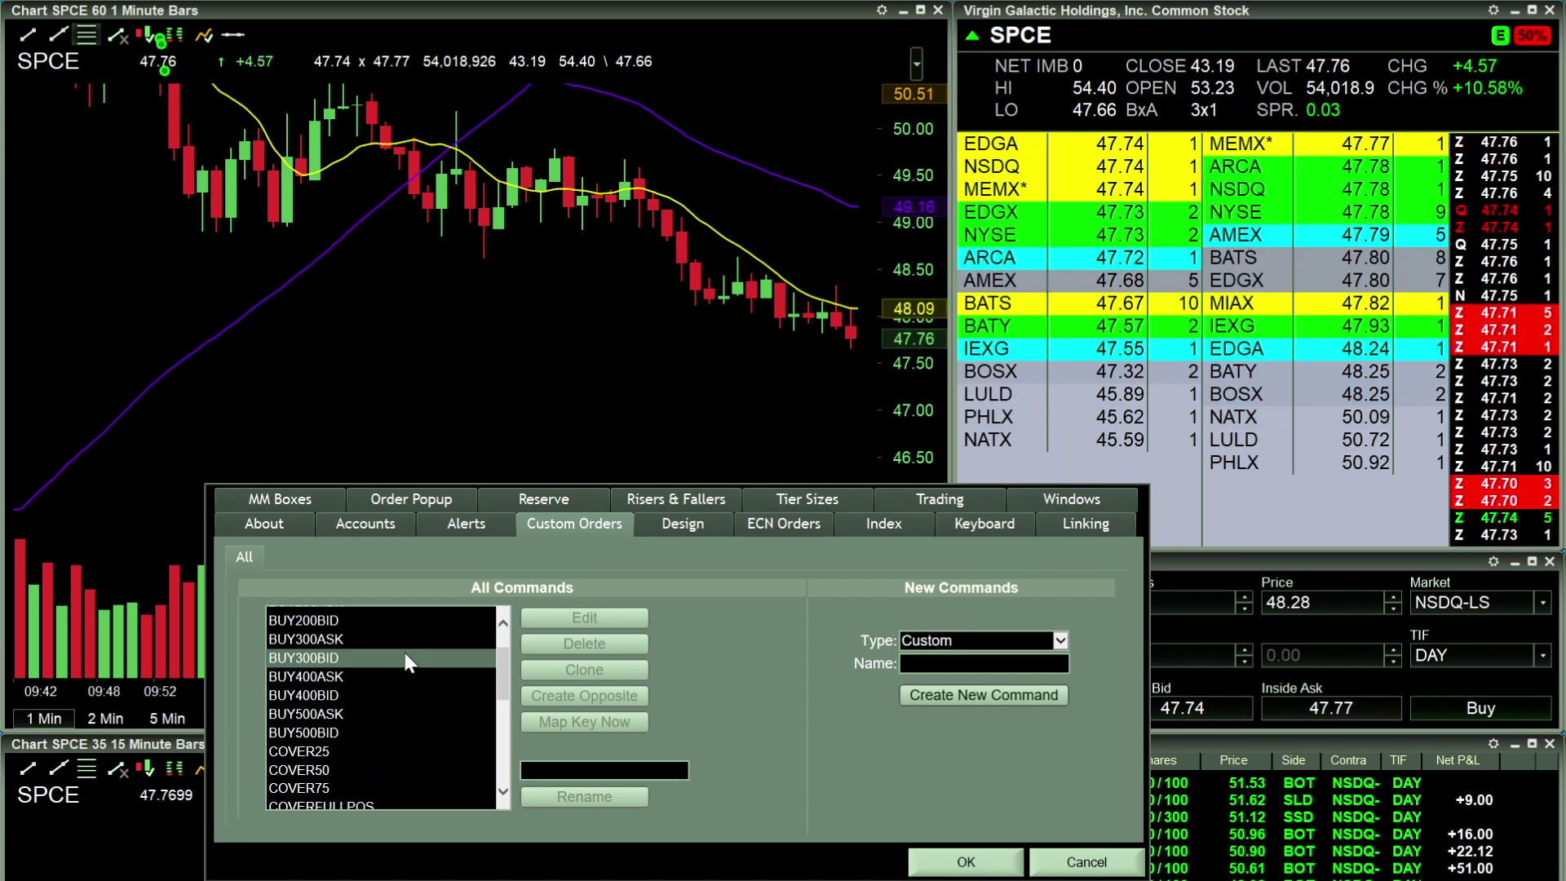
pyautogui.scroll(2, 404, 650)
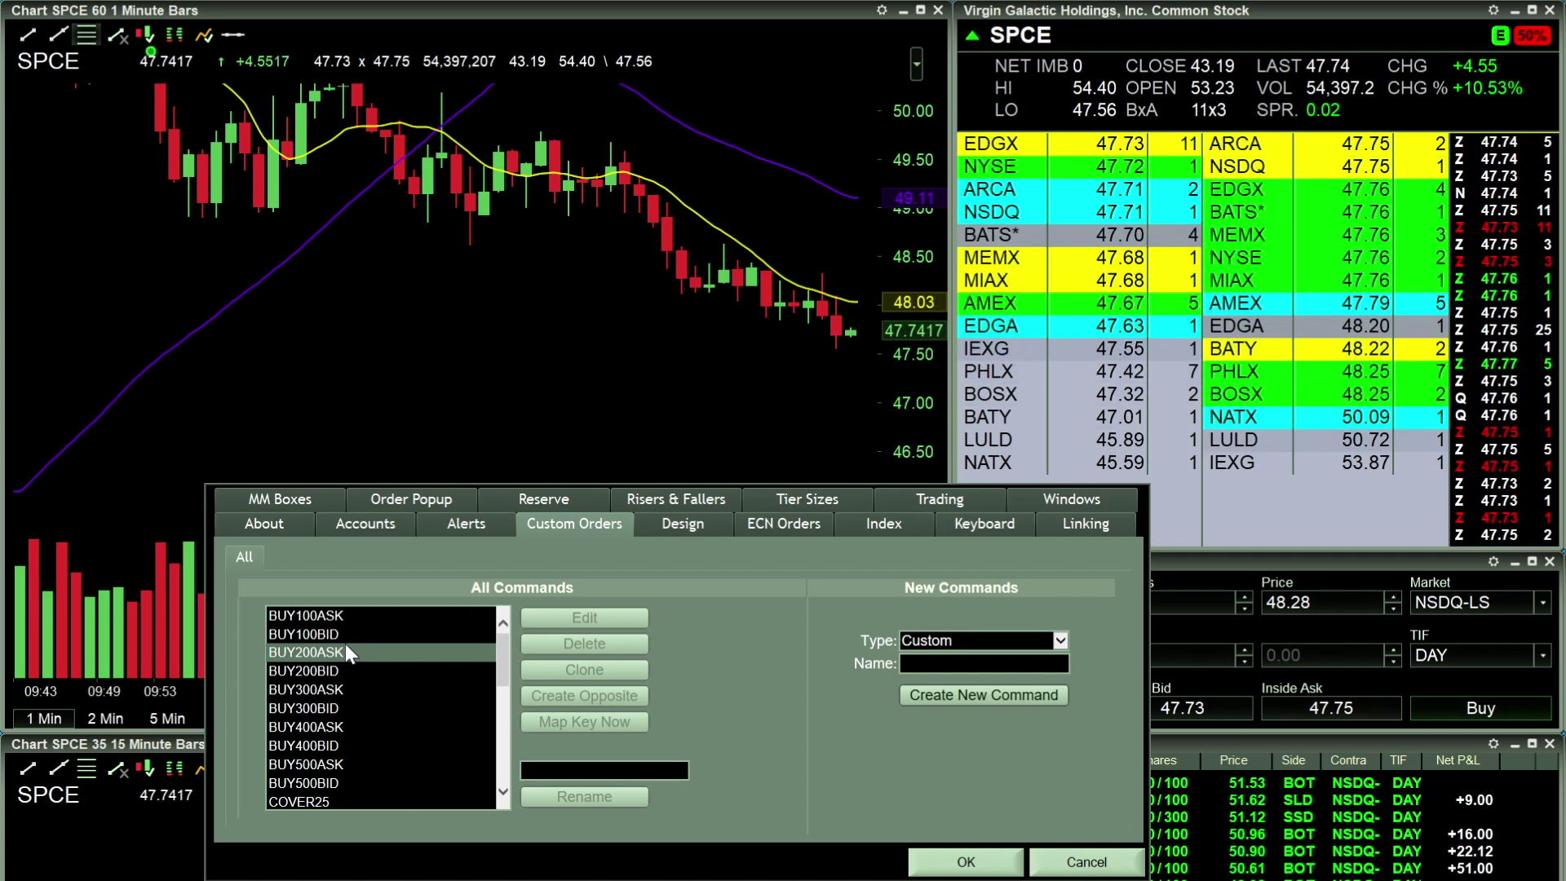
pyautogui.scroll(-2, 345, 644)
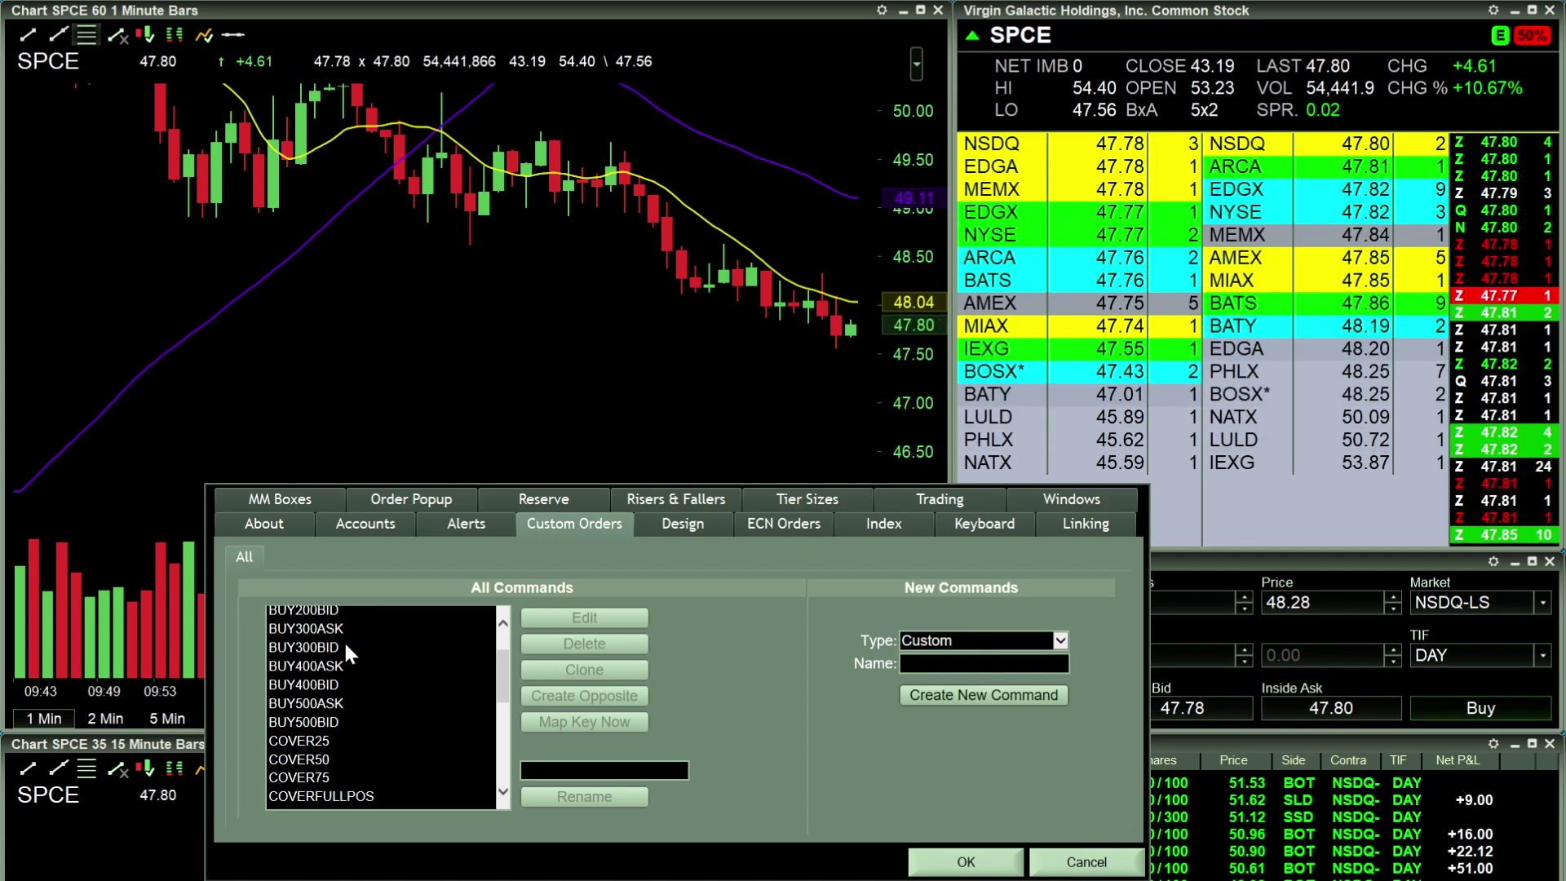
pyautogui.scroll(2, 345, 644)
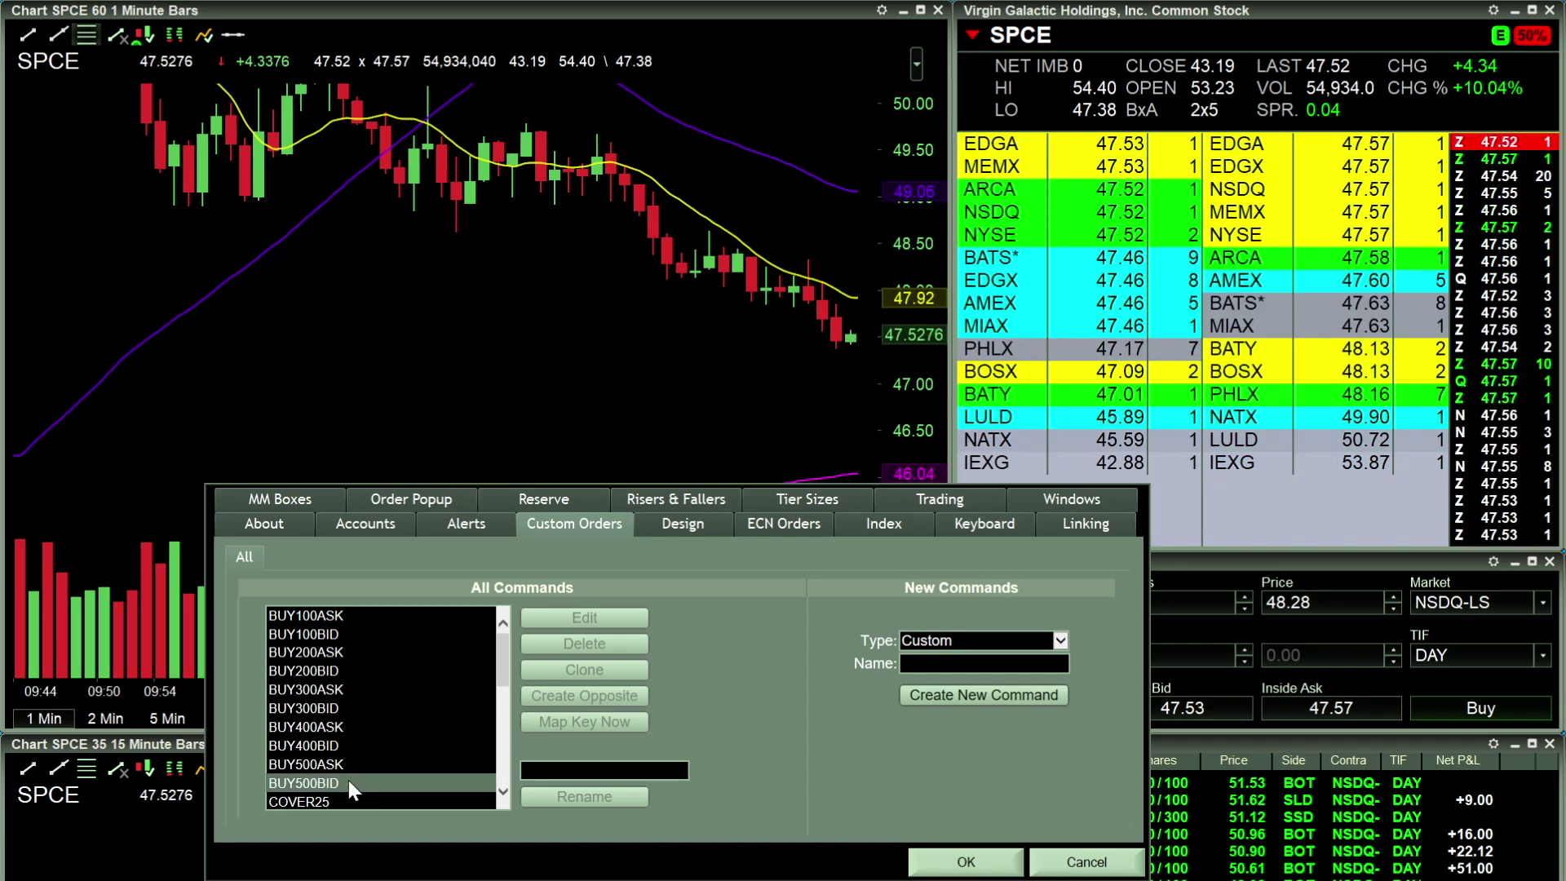
pyautogui.scroll(-3, 349, 779)
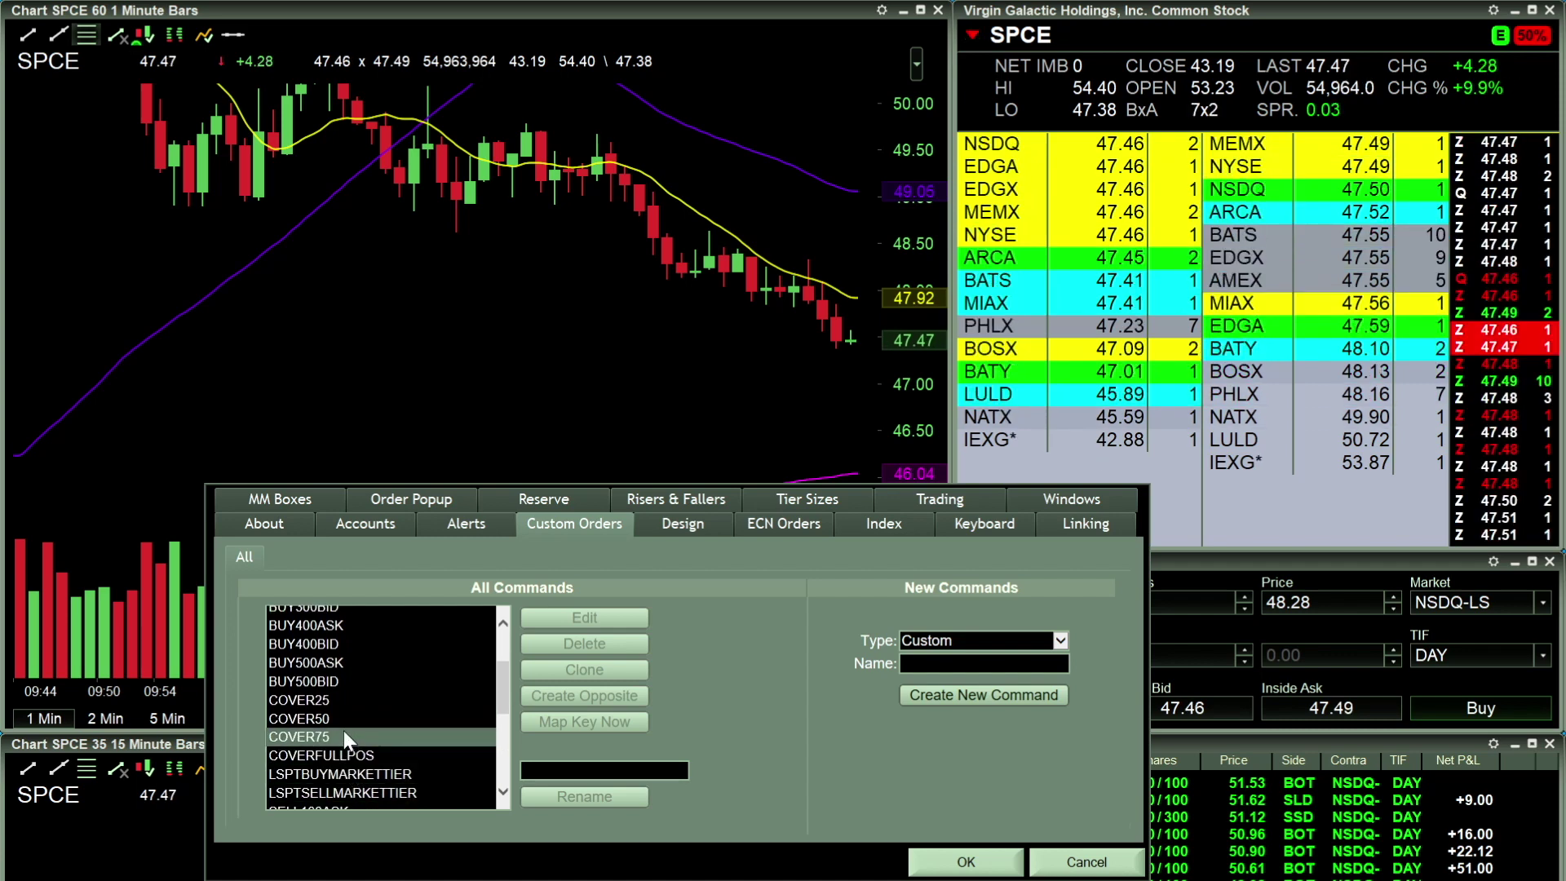
pyautogui.scroll(-5, 341, 715)
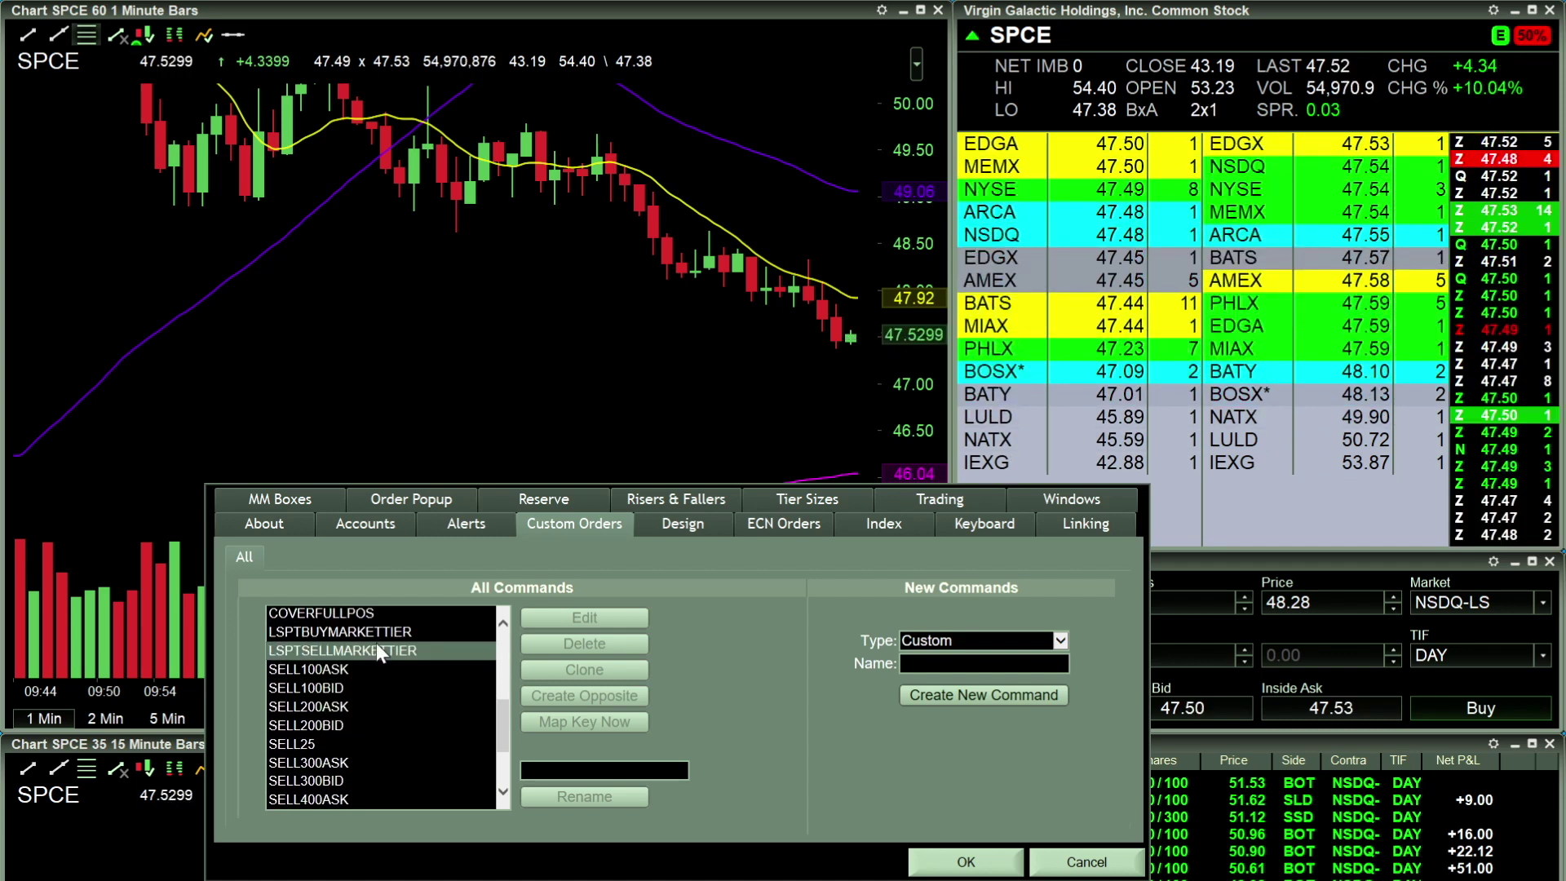
pyautogui.scroll(-1, 393, 672)
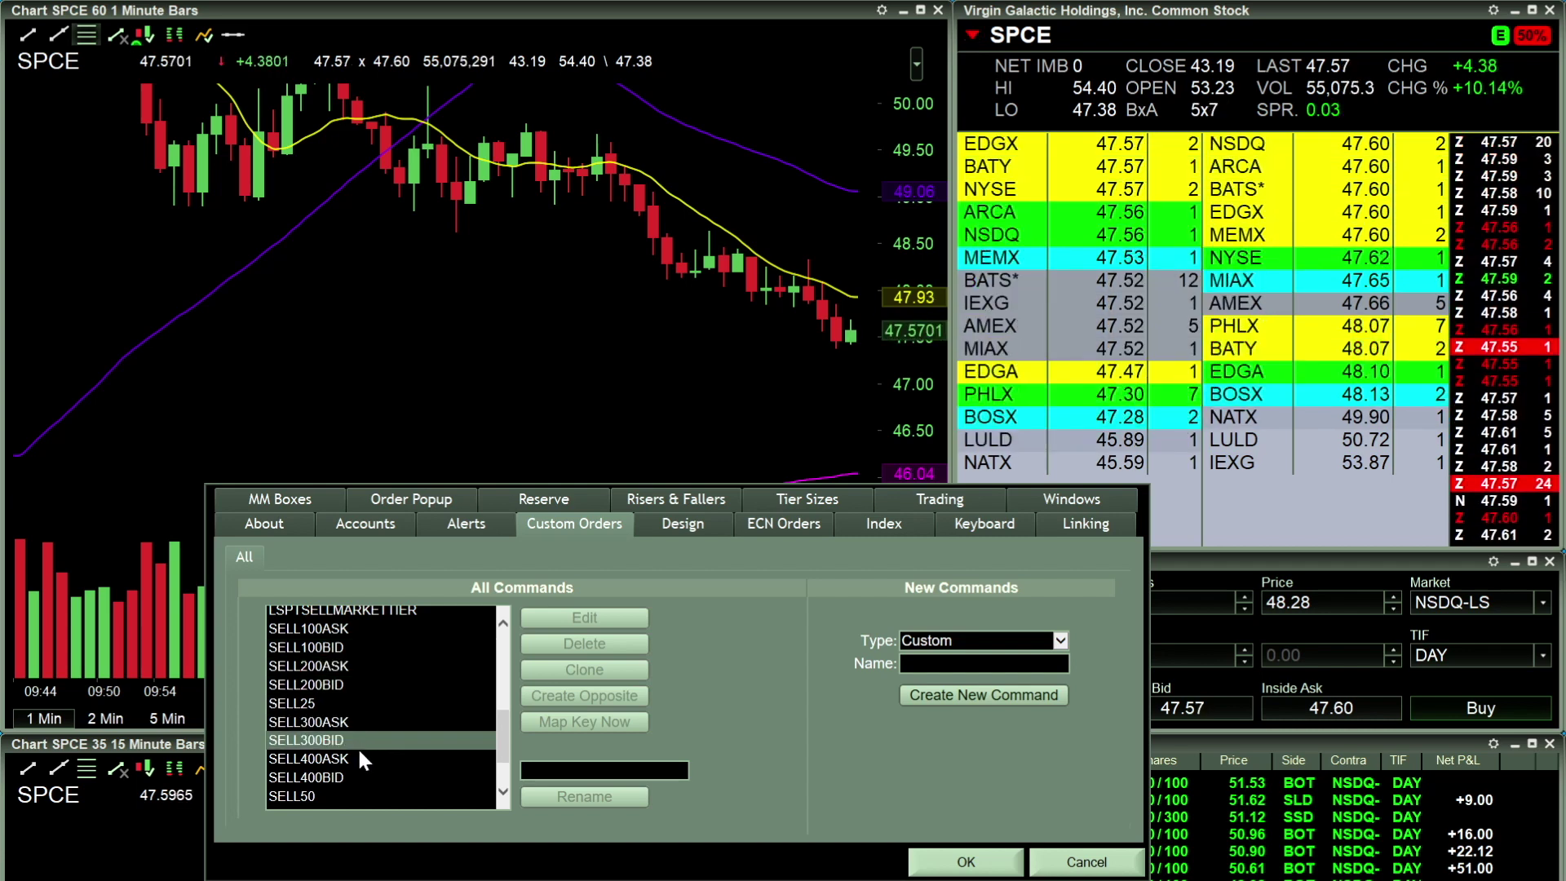
pyautogui.scroll(-2, 354, 771)
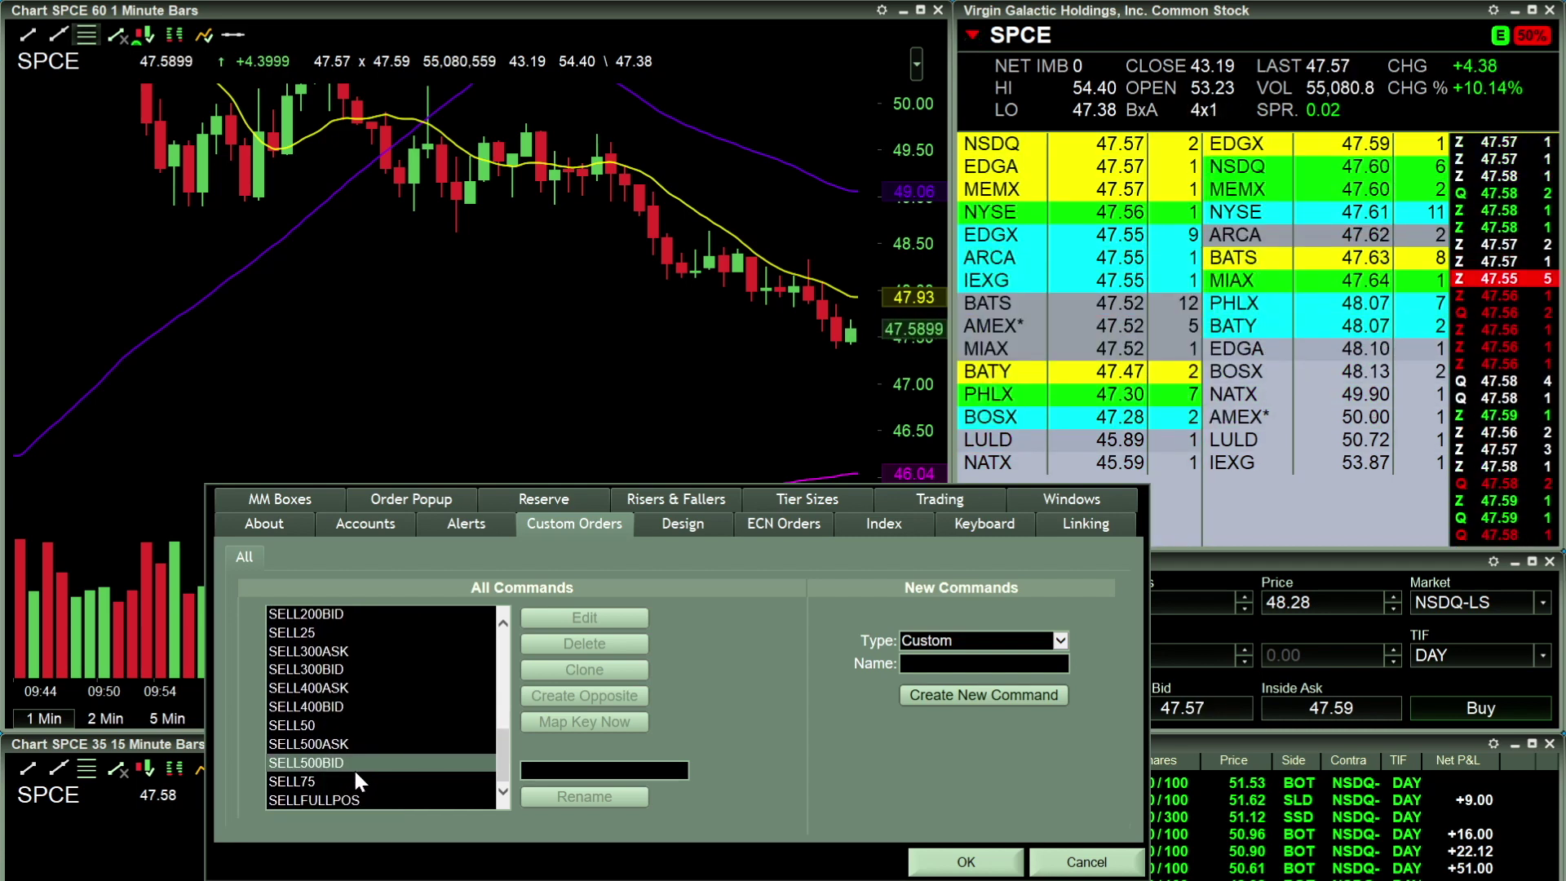
# Step: Review the COVER, LSPT and SELL custom order commands down to SELLFULLPOS, and return to the BUY entries at the start of the list
pyautogui.scroll(5, 344, 778)
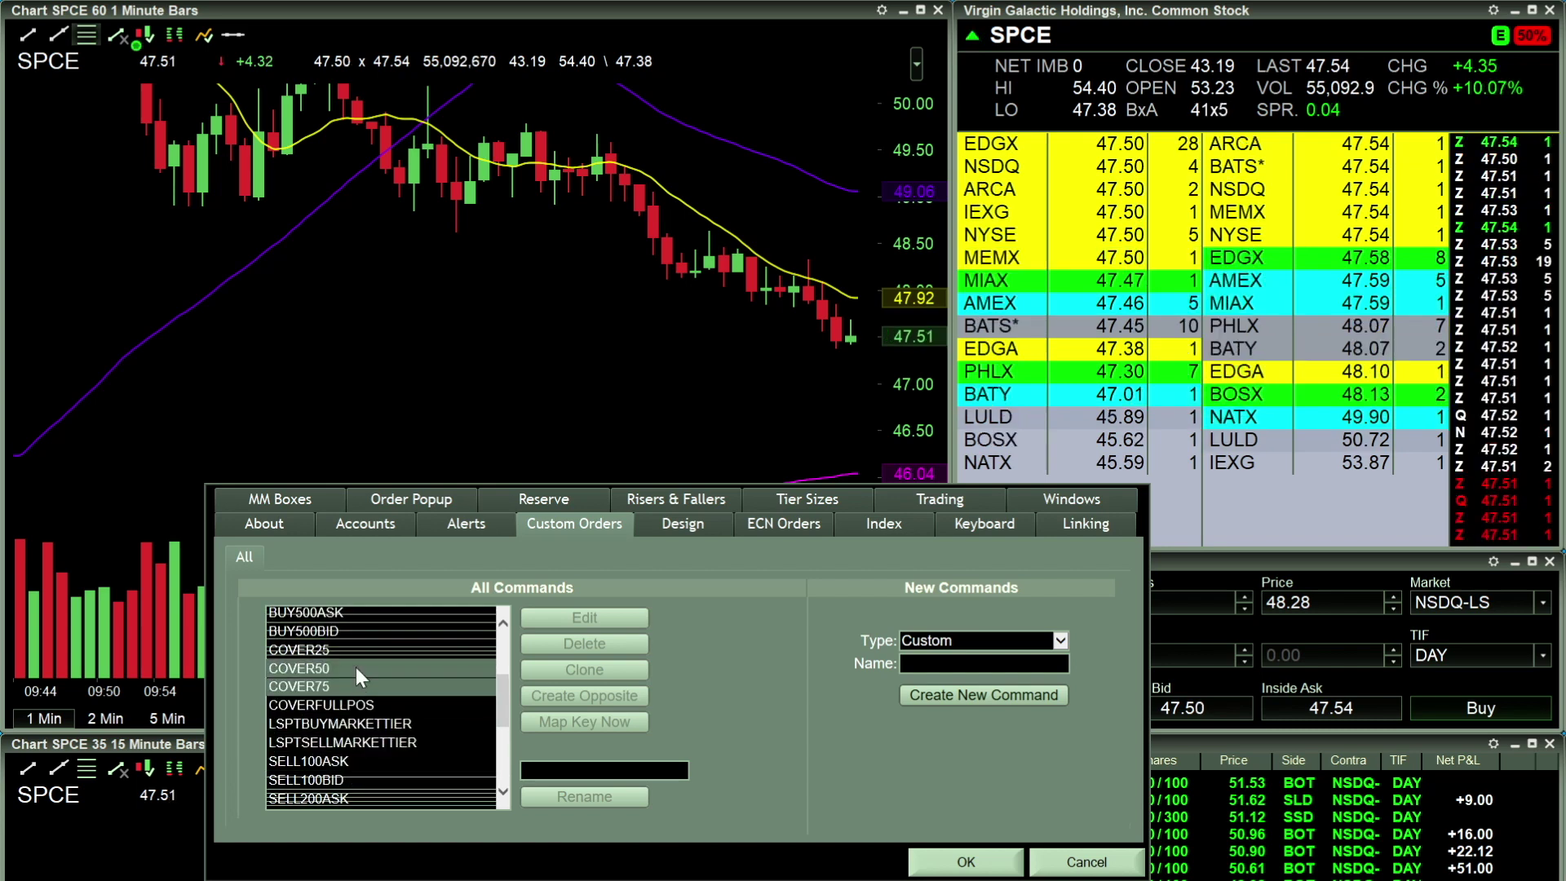
pyautogui.scroll(-3, 363, 771)
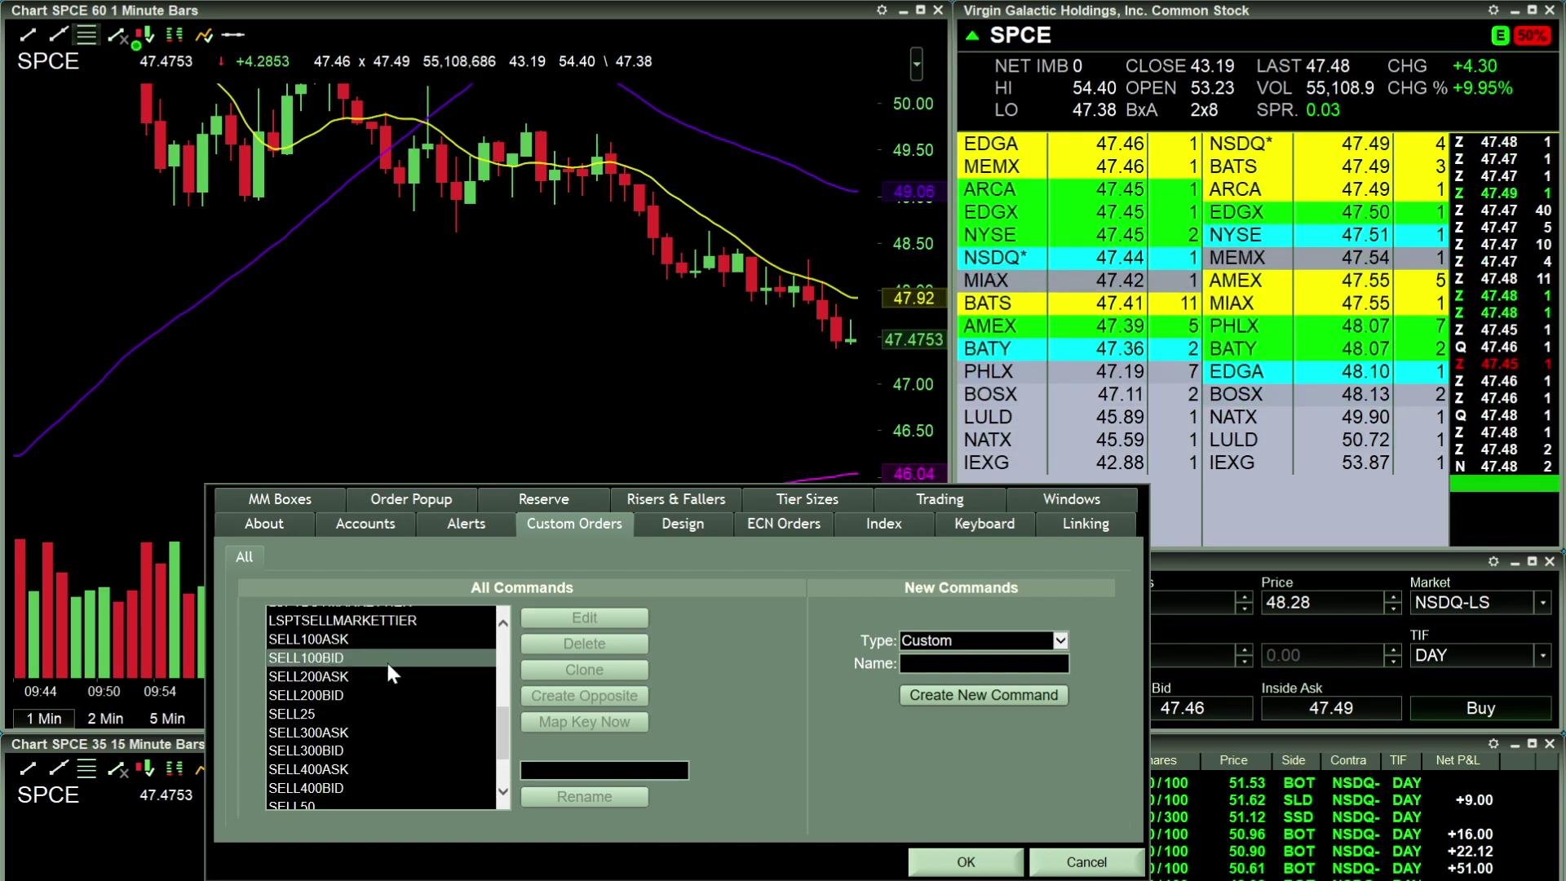
pyautogui.scroll(-2, 379, 772)
pyautogui.scroll(5, 375, 683)
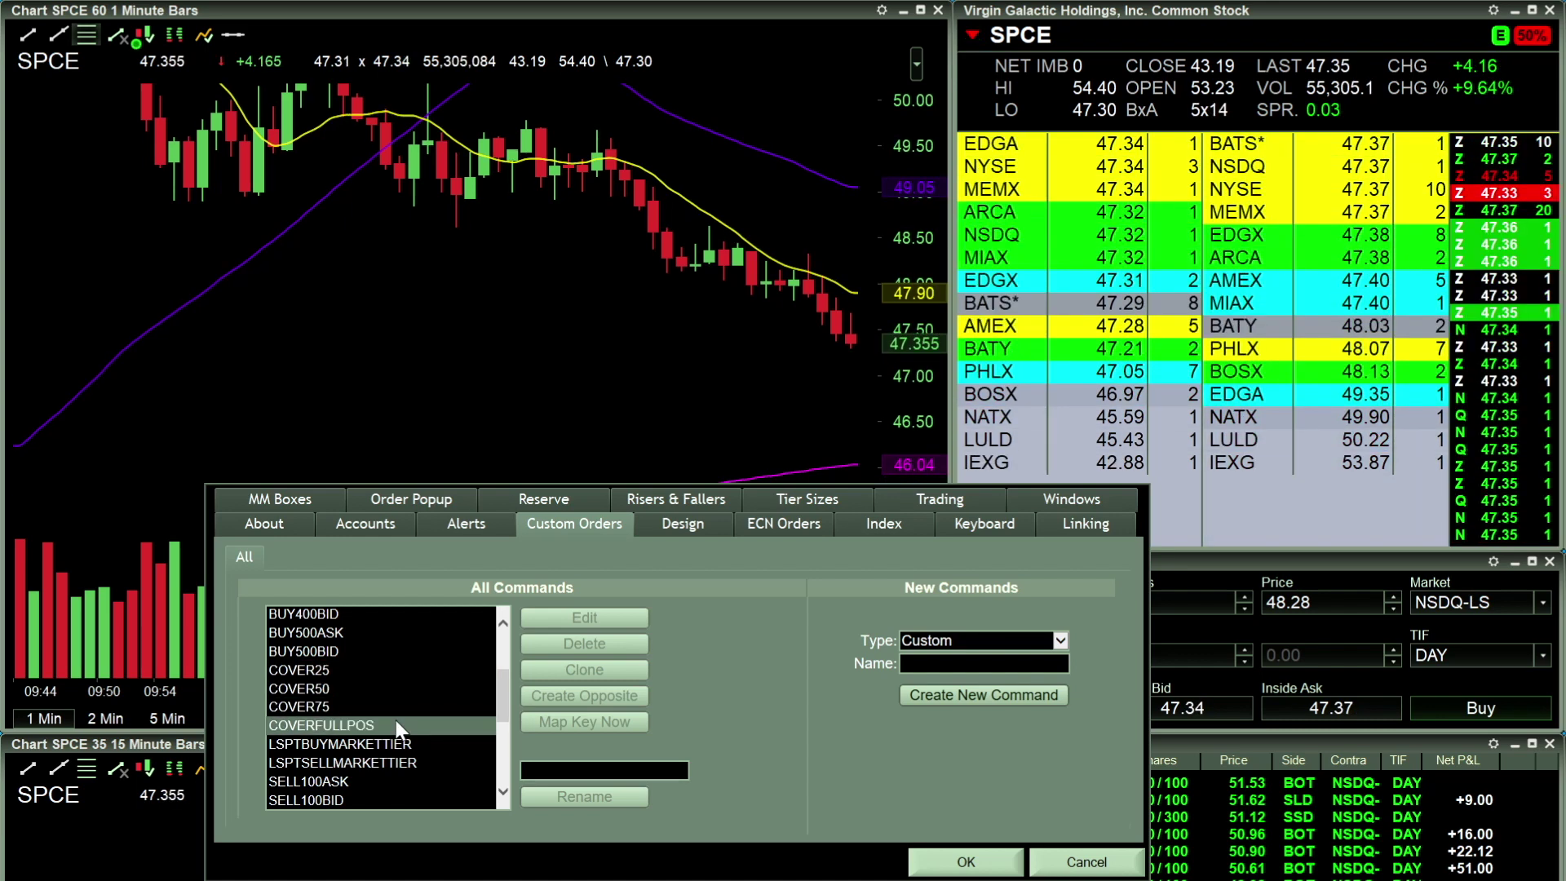
pyautogui.scroll(-3, 395, 721)
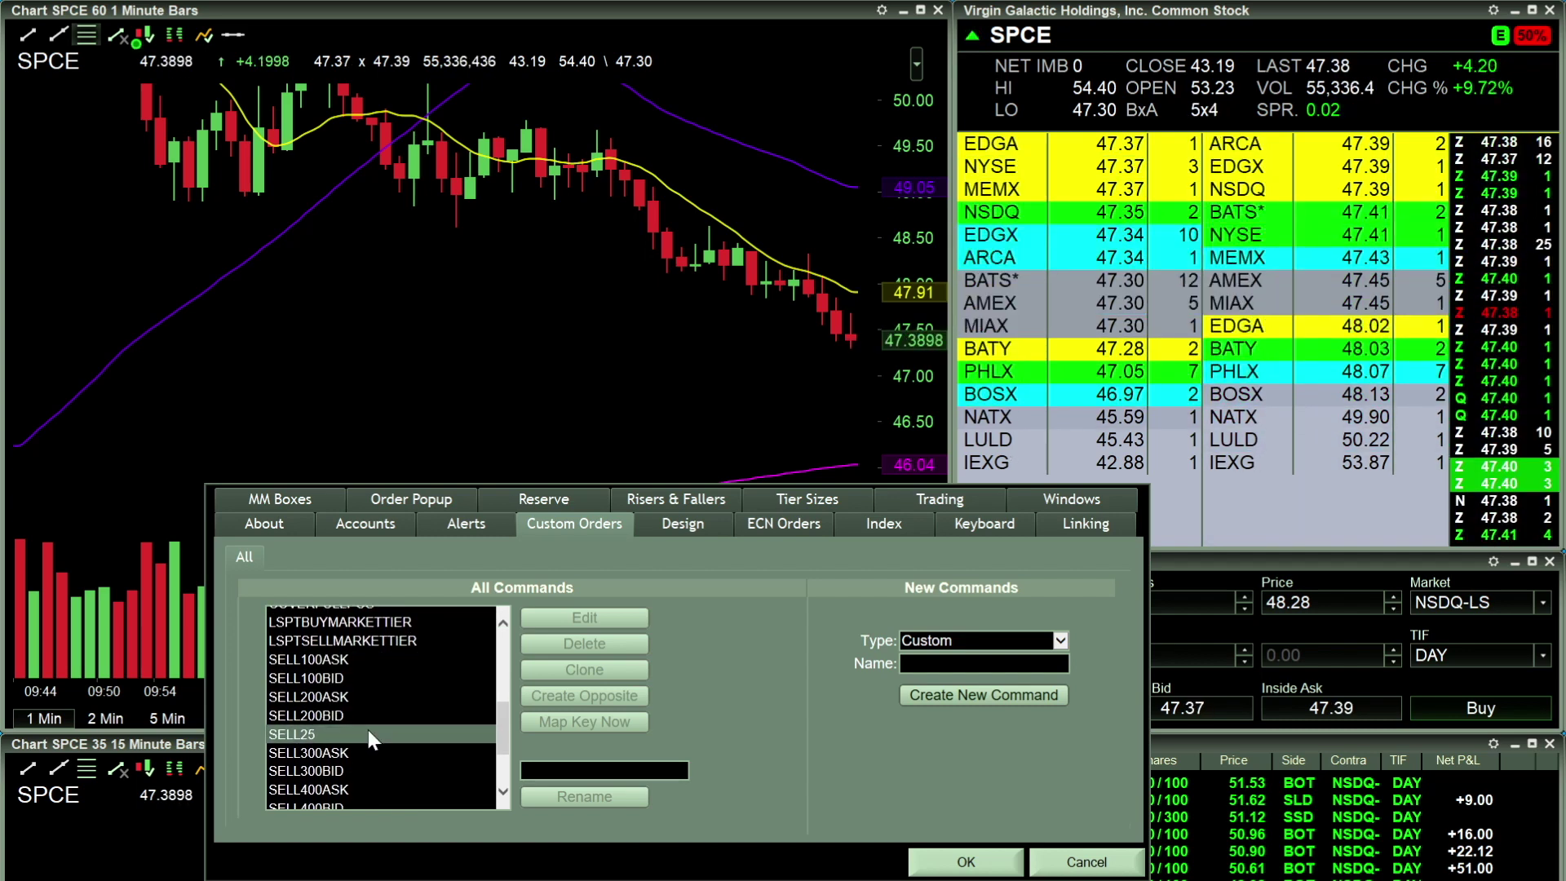
pyautogui.scroll(-1, 369, 730)
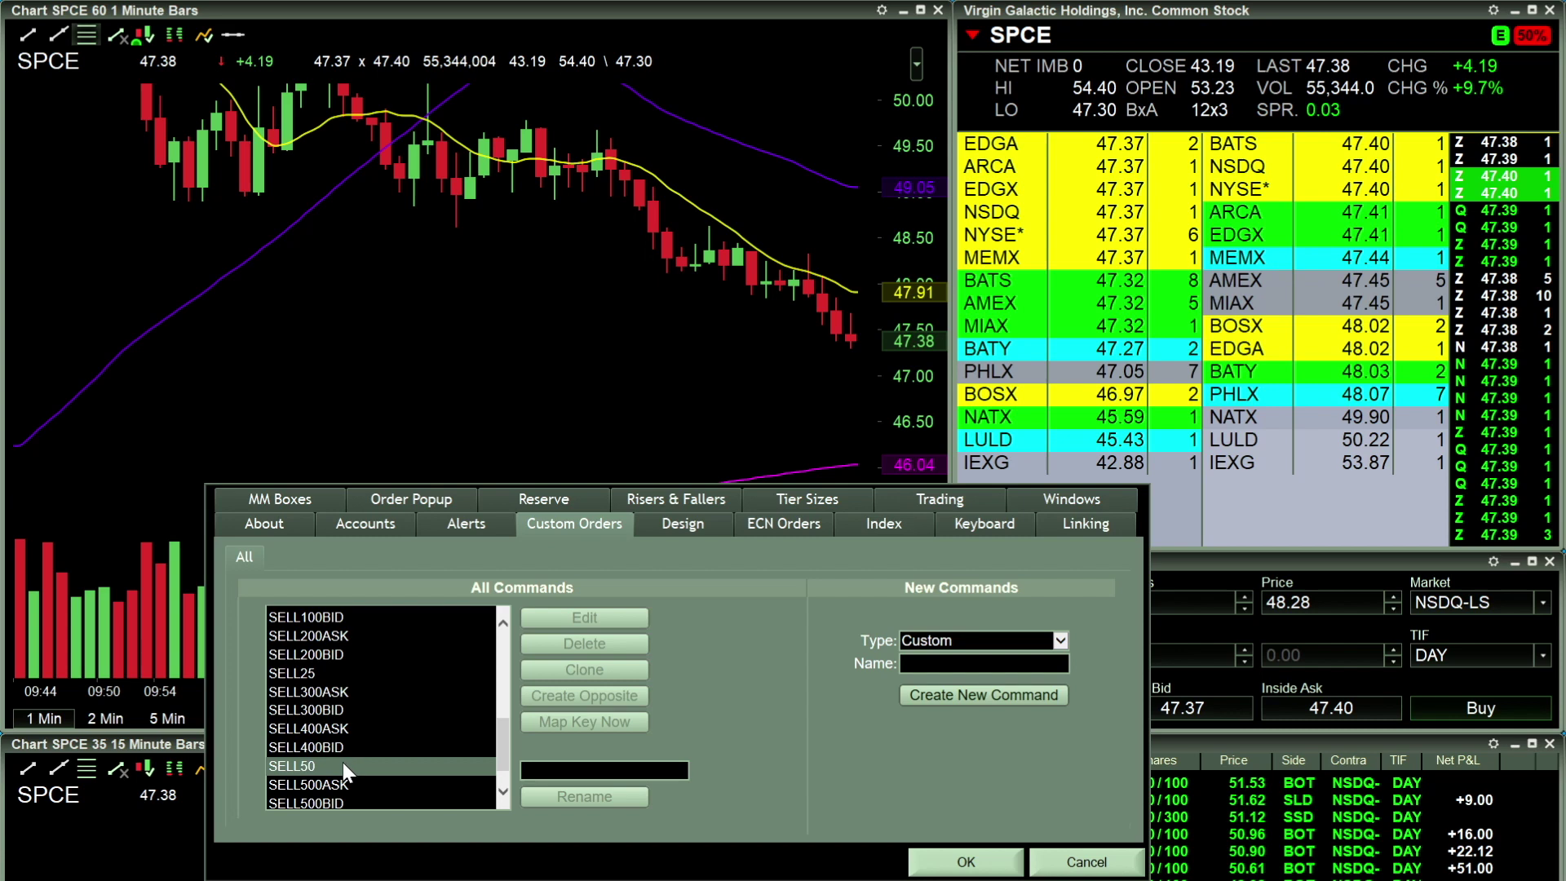
pyautogui.scroll(-1, 342, 765)
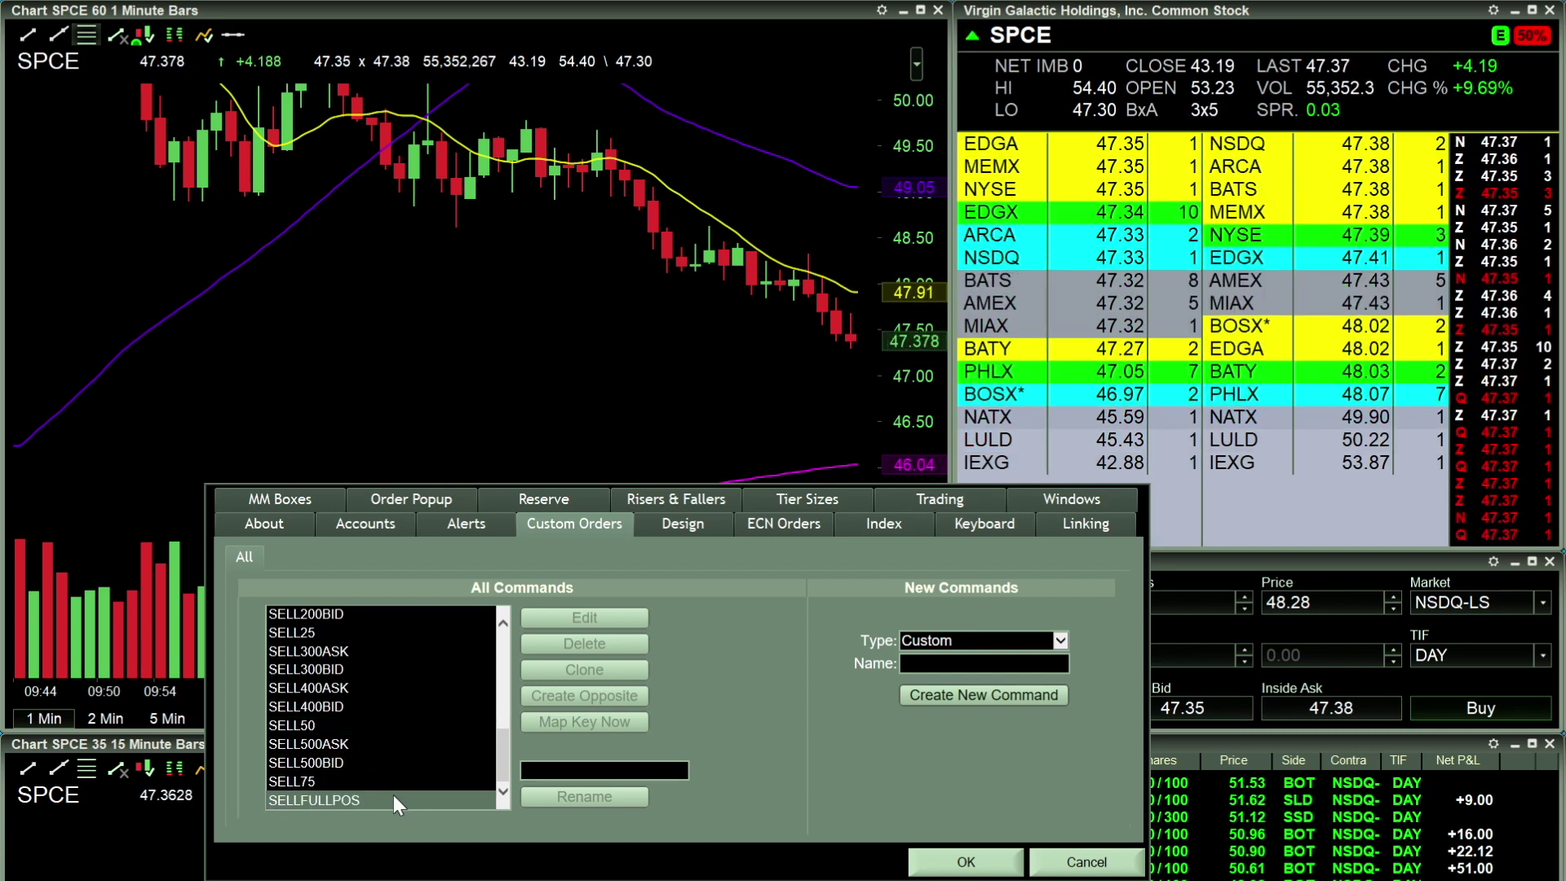
pyautogui.scroll(3, 380, 691)
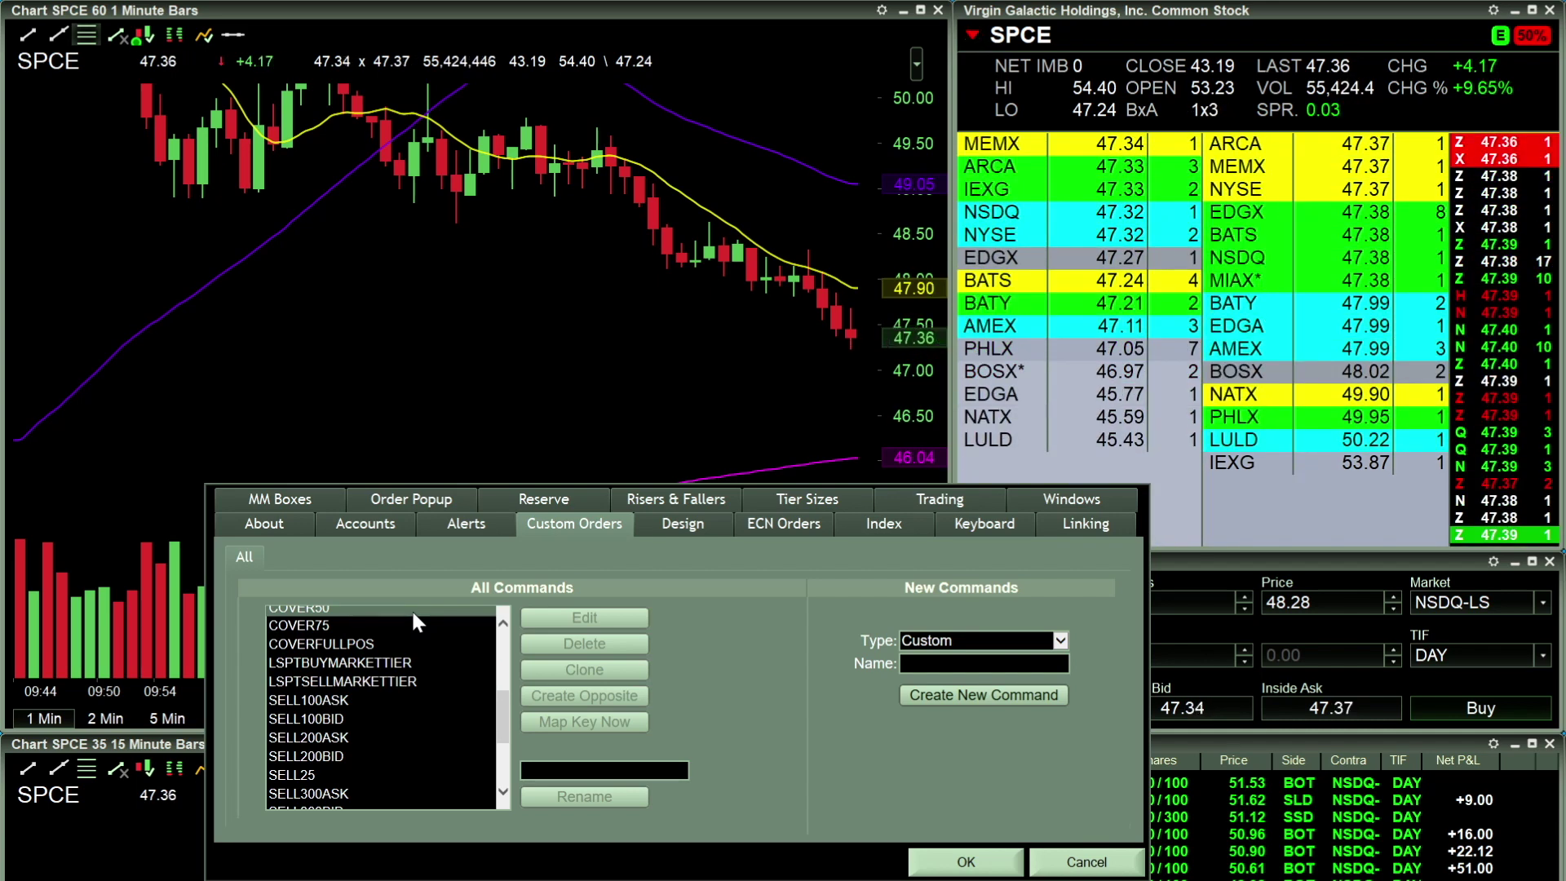
pyautogui.scroll(2, 366, 679)
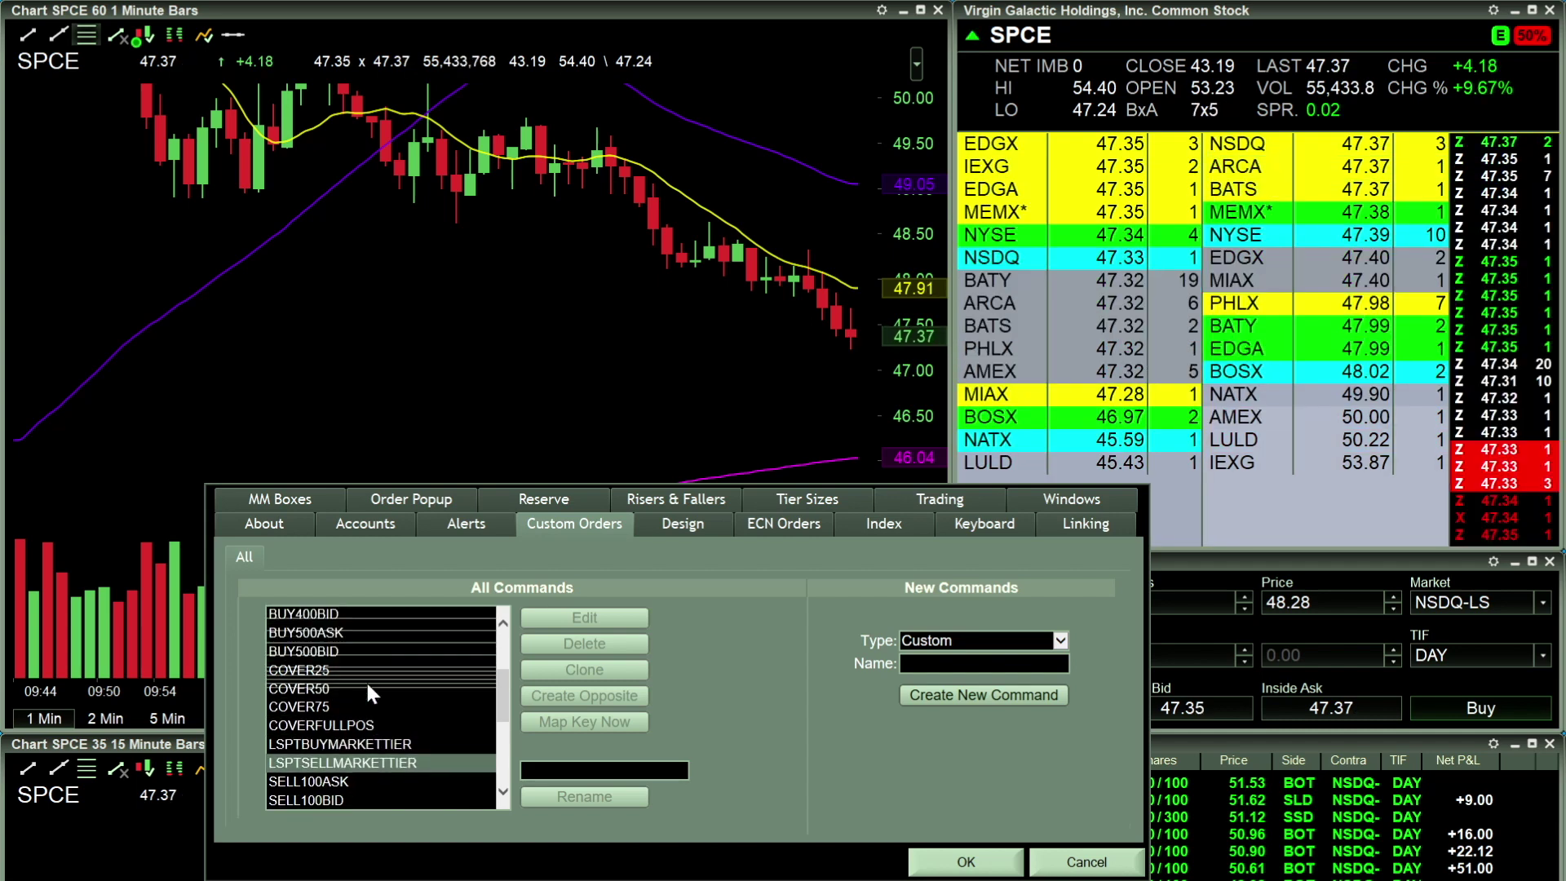
pyautogui.scroll(2, 384, 746)
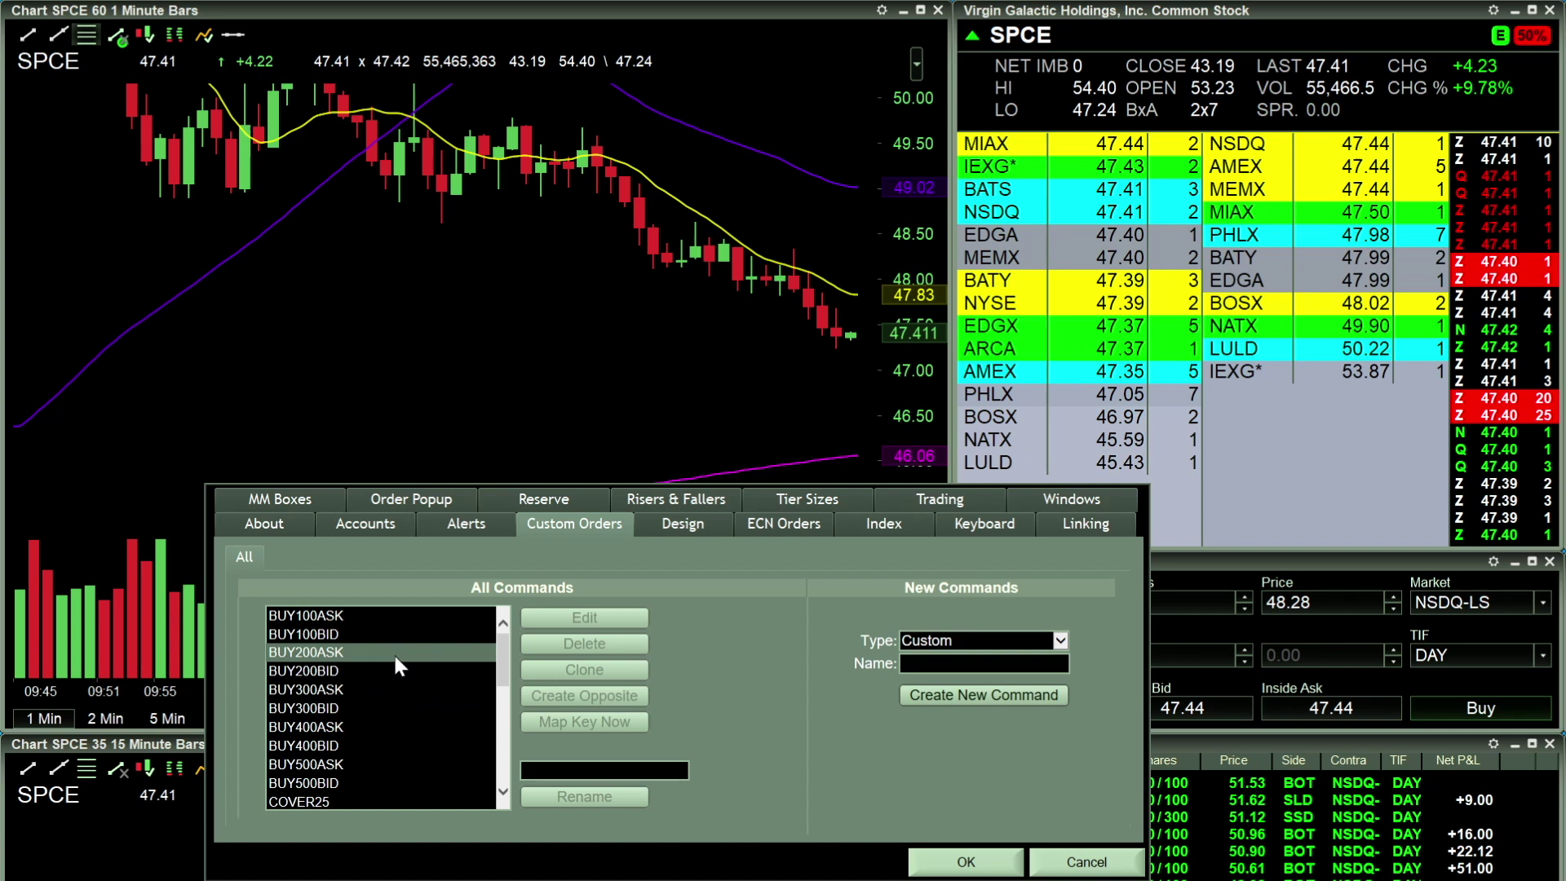
# Step: Create a new Custom-type order command named BUY50ASK
pyautogui.click(393, 616)
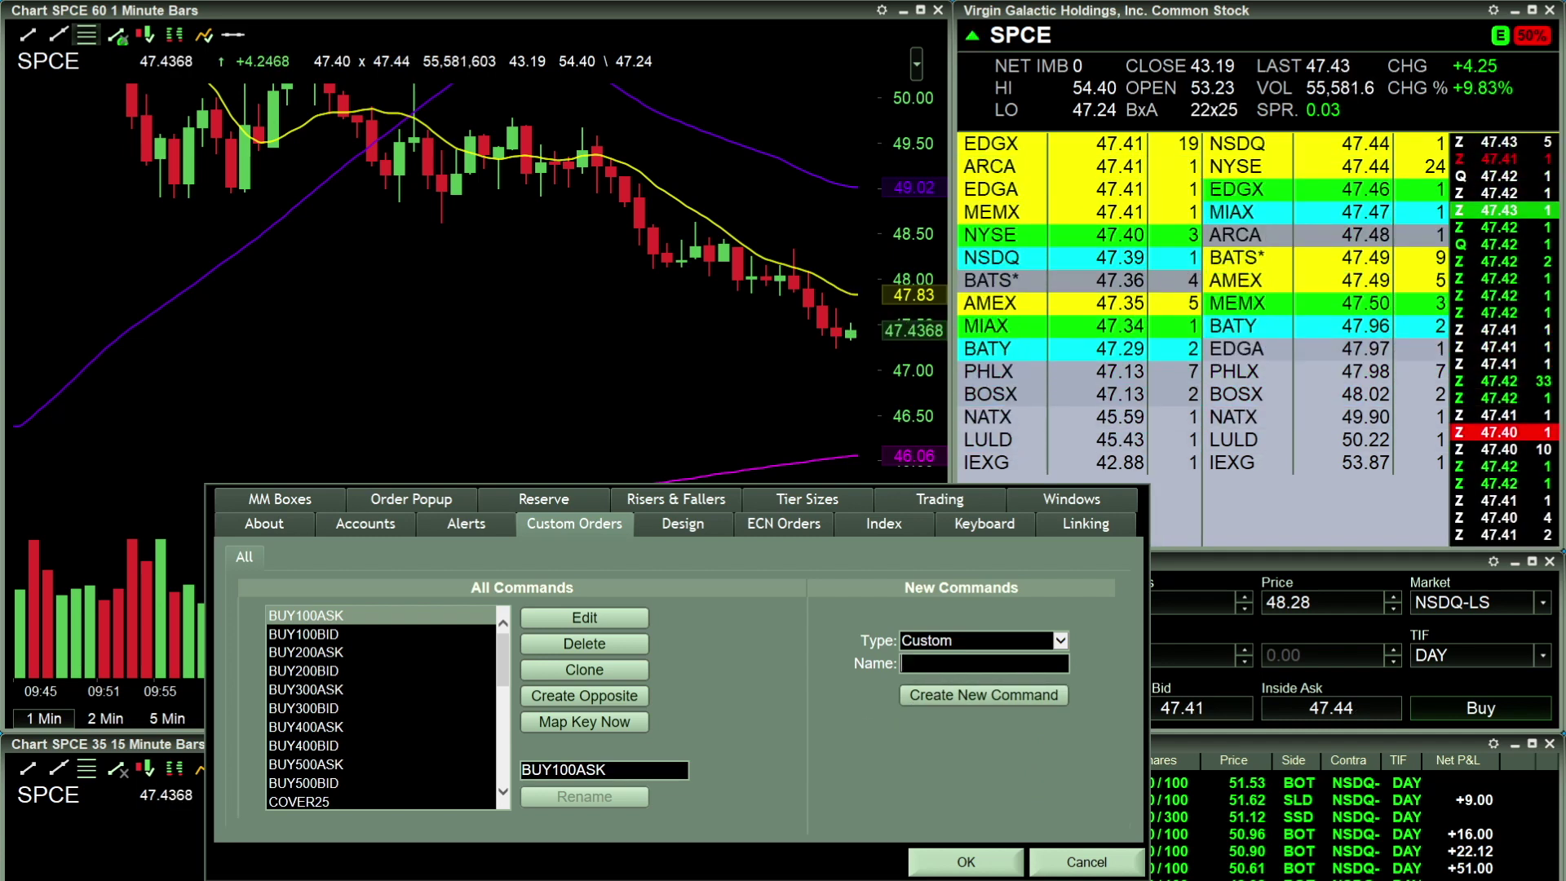
pyautogui.write('BUY50AS')
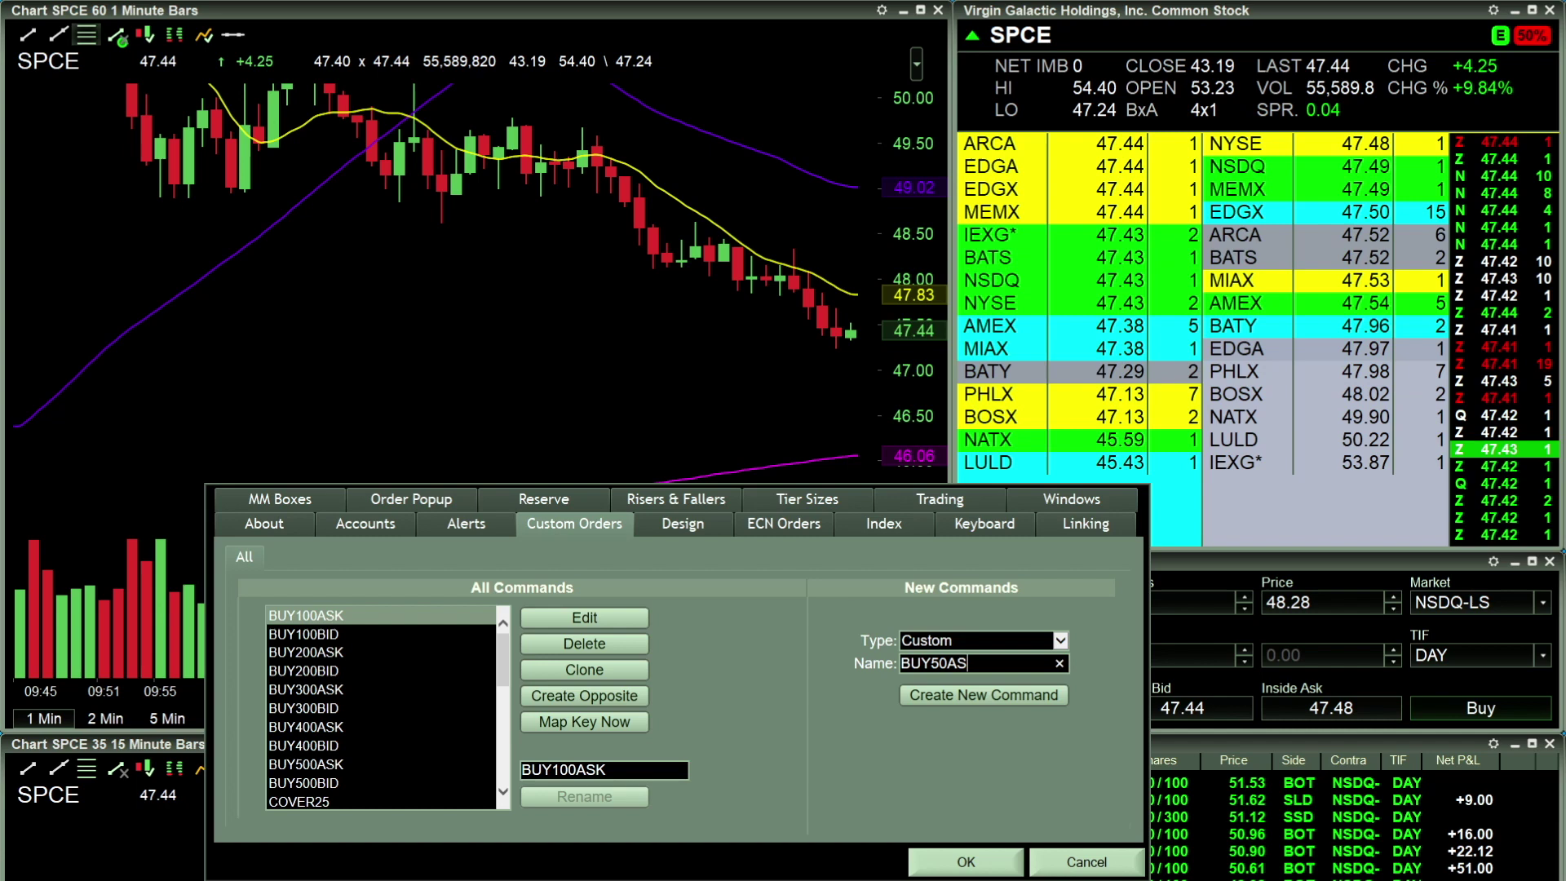
pyautogui.write('K')
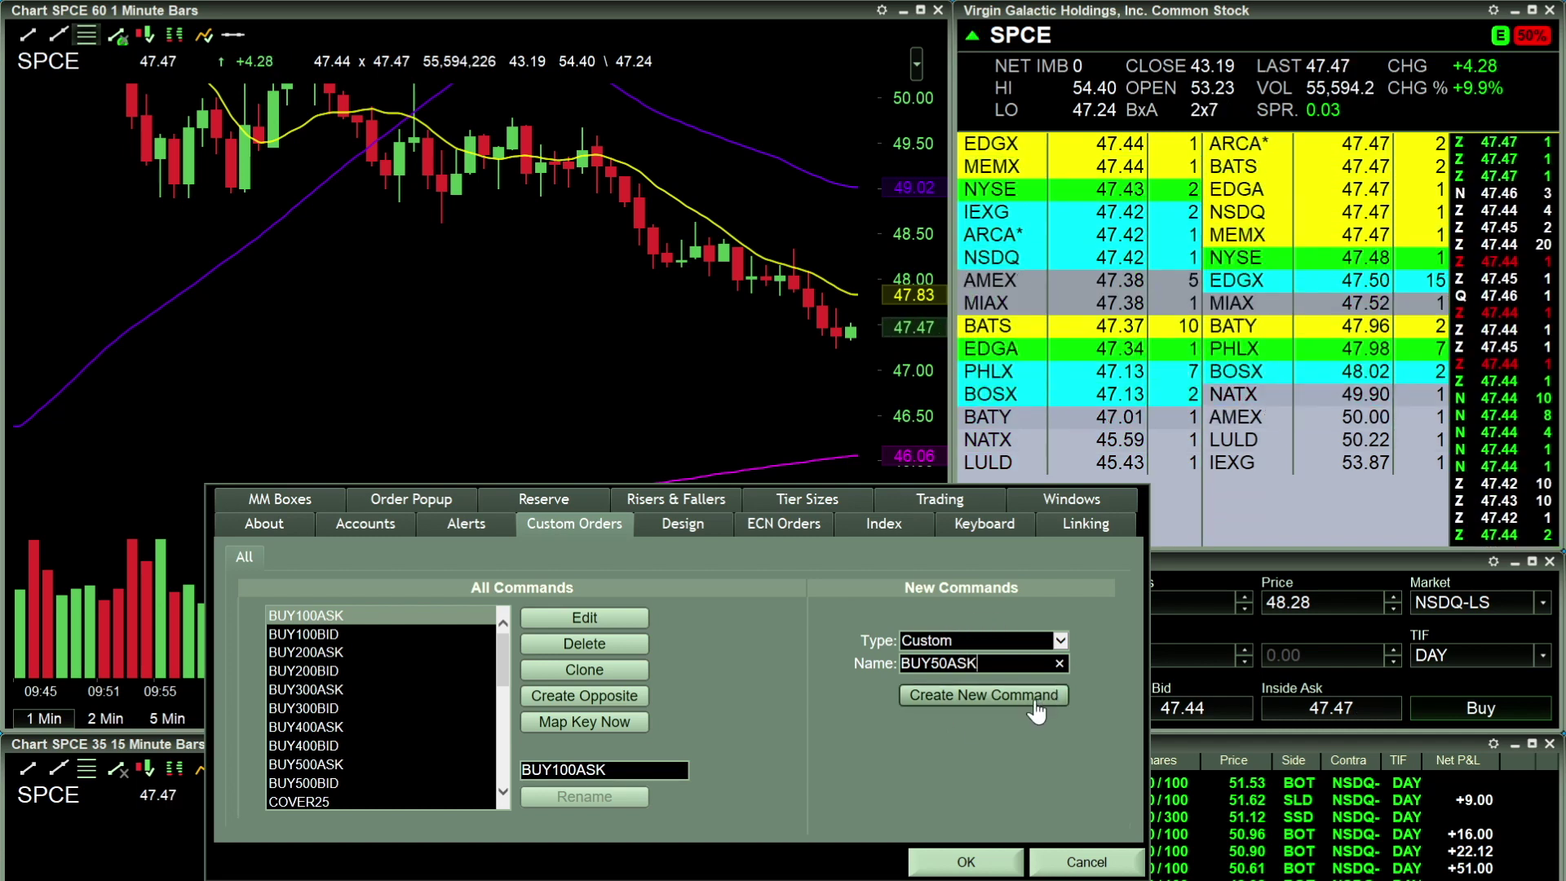
pyautogui.click(1033, 698)
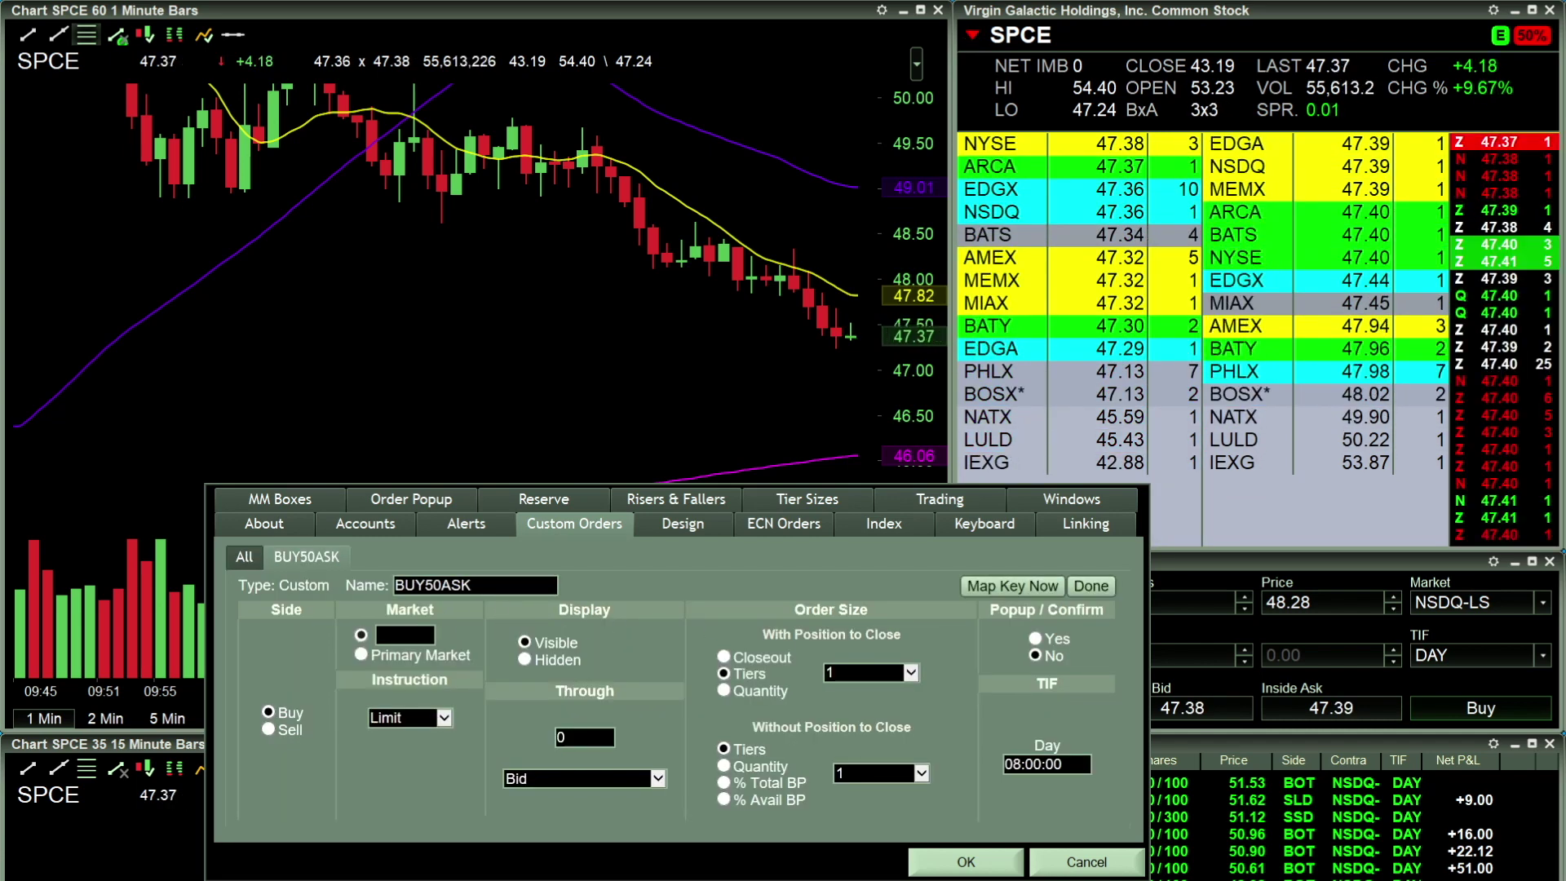
# Step: Set the BUY50ASK command's market to NSDQ, with the side as Buy and the instruction as Limit
pyautogui.click(405, 634)
pyautogui.write('NSDQ')
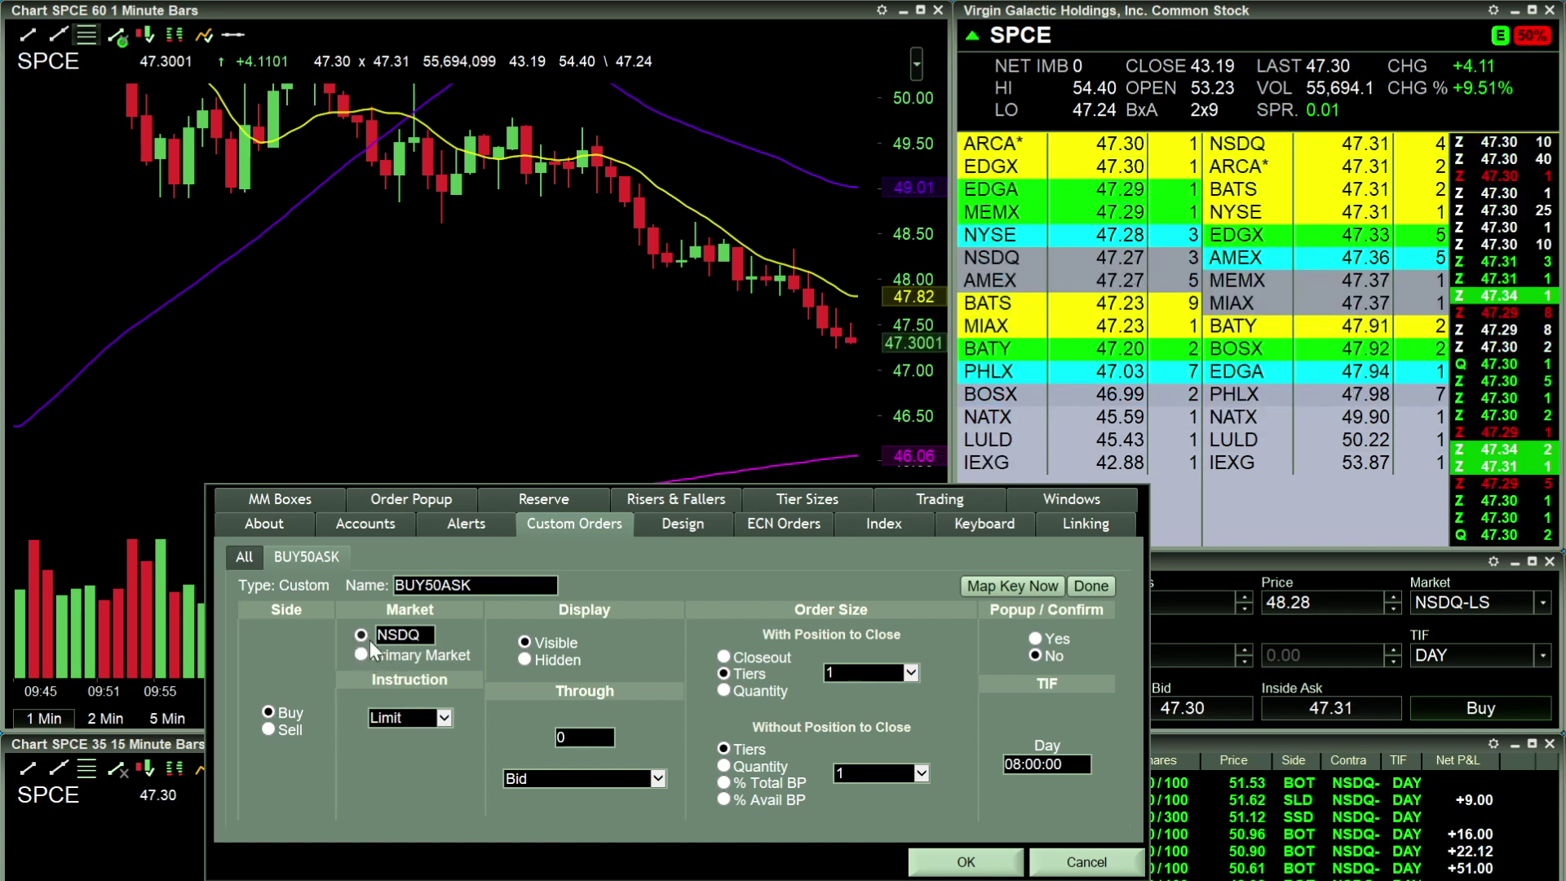
pyautogui.click(360, 635)
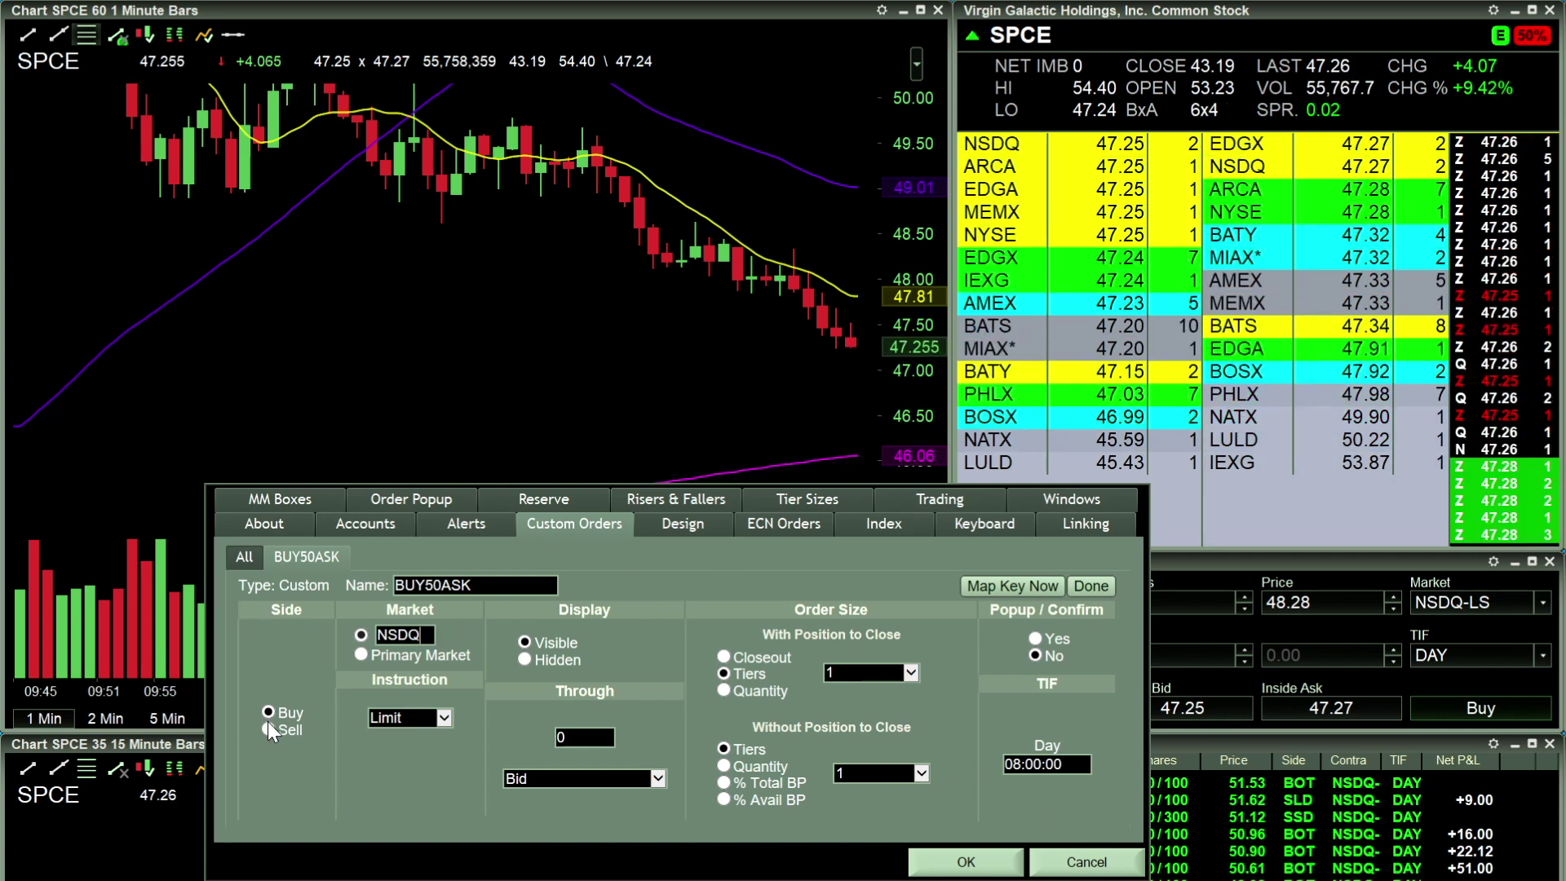
pyautogui.click(267, 721)
pyautogui.click(268, 708)
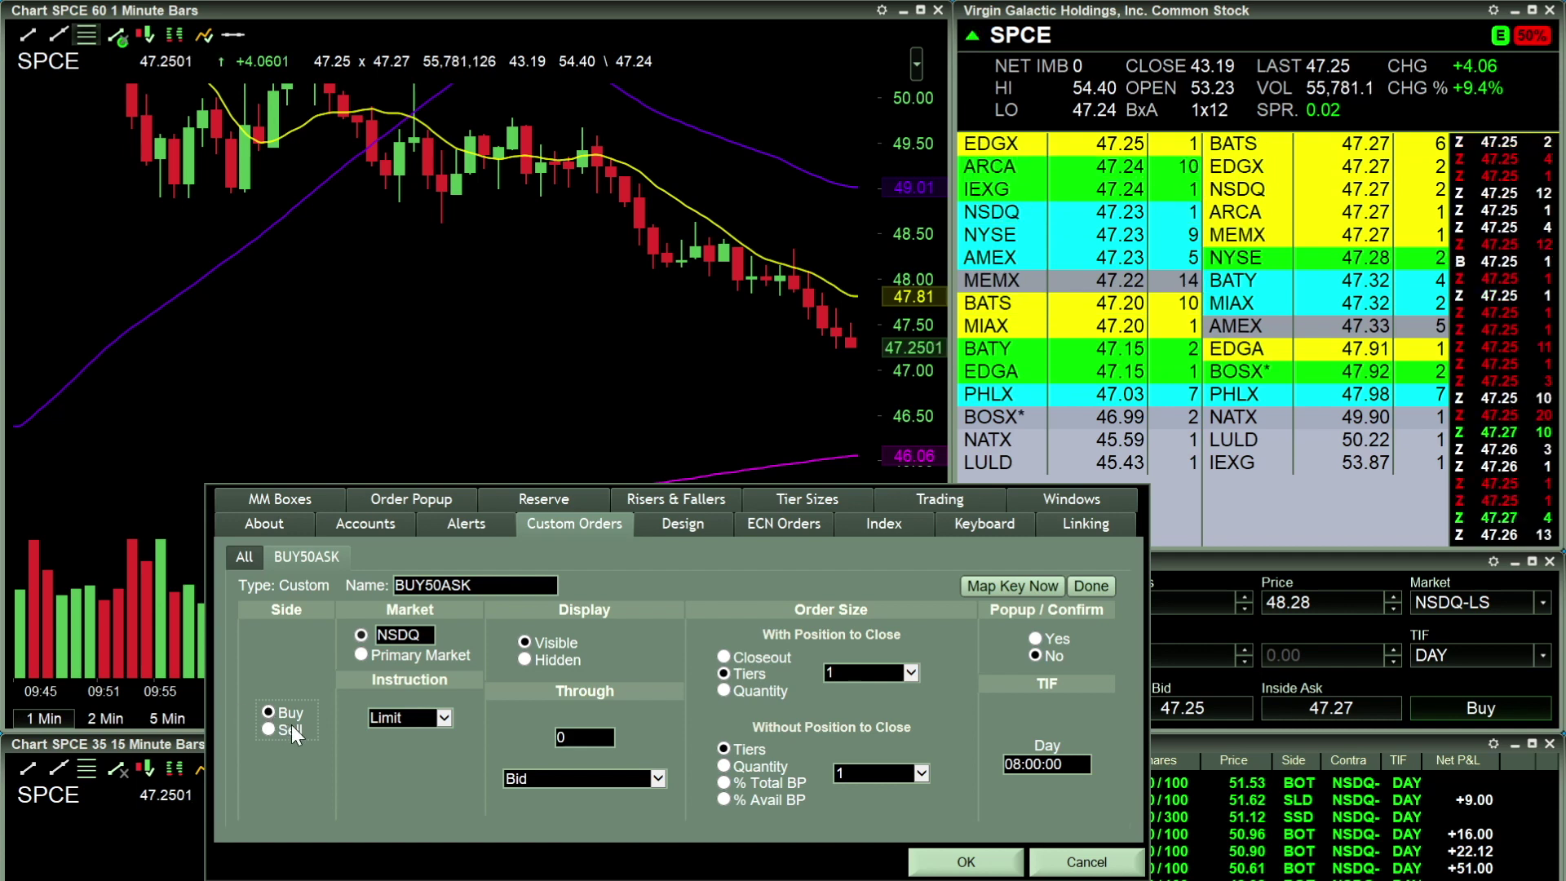
pyautogui.click(413, 719)
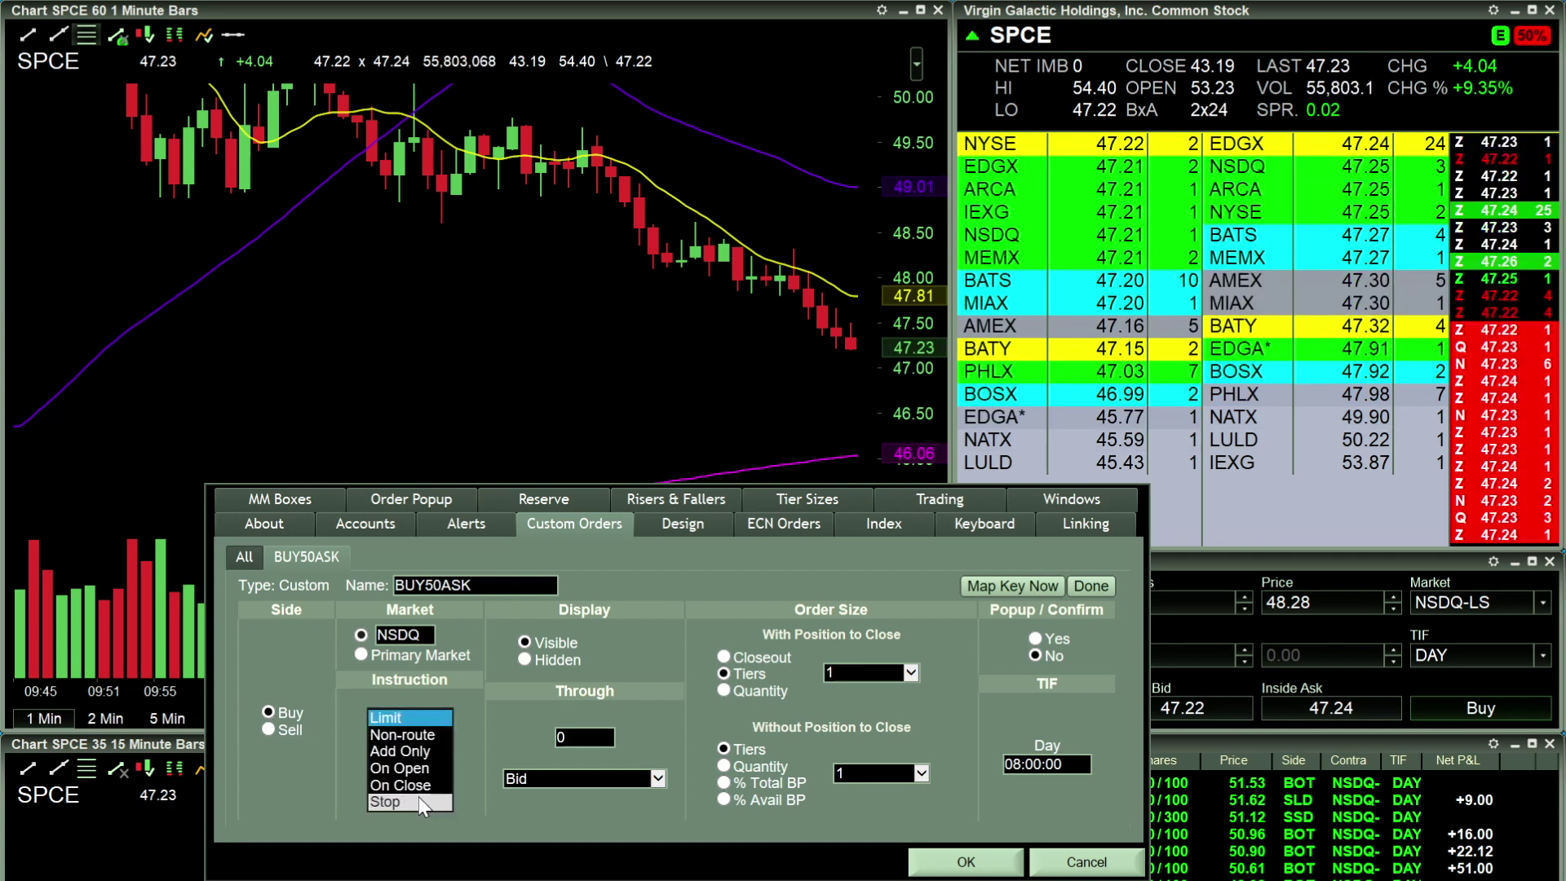
pyautogui.click(403, 717)
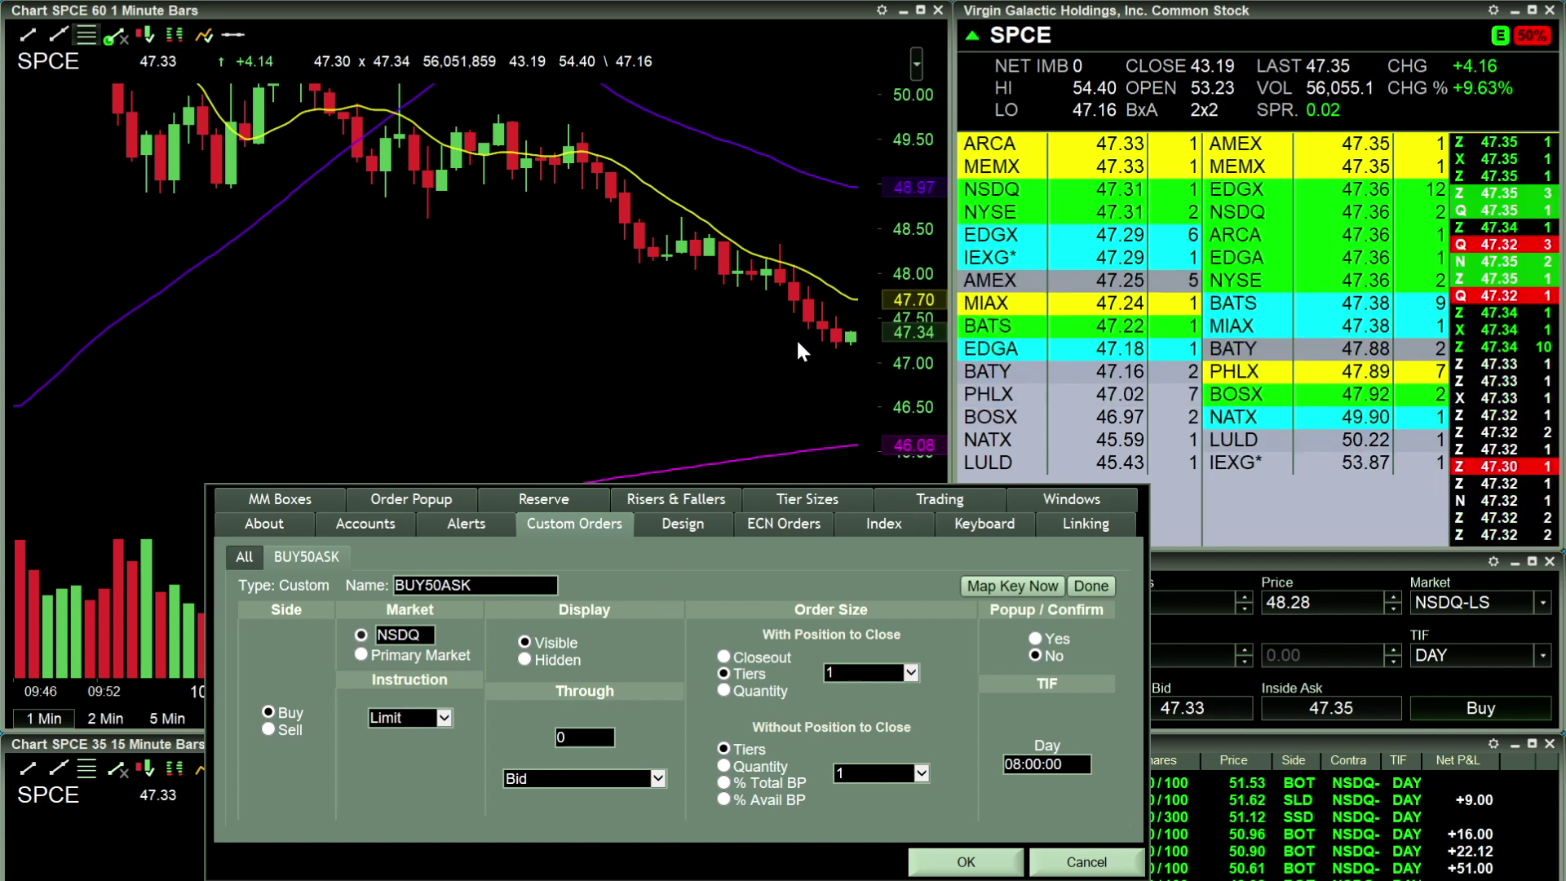
# Step: Set the command's Through price offset from the Bid to 0.01, and replace it with -0.01
pyautogui.write('.')
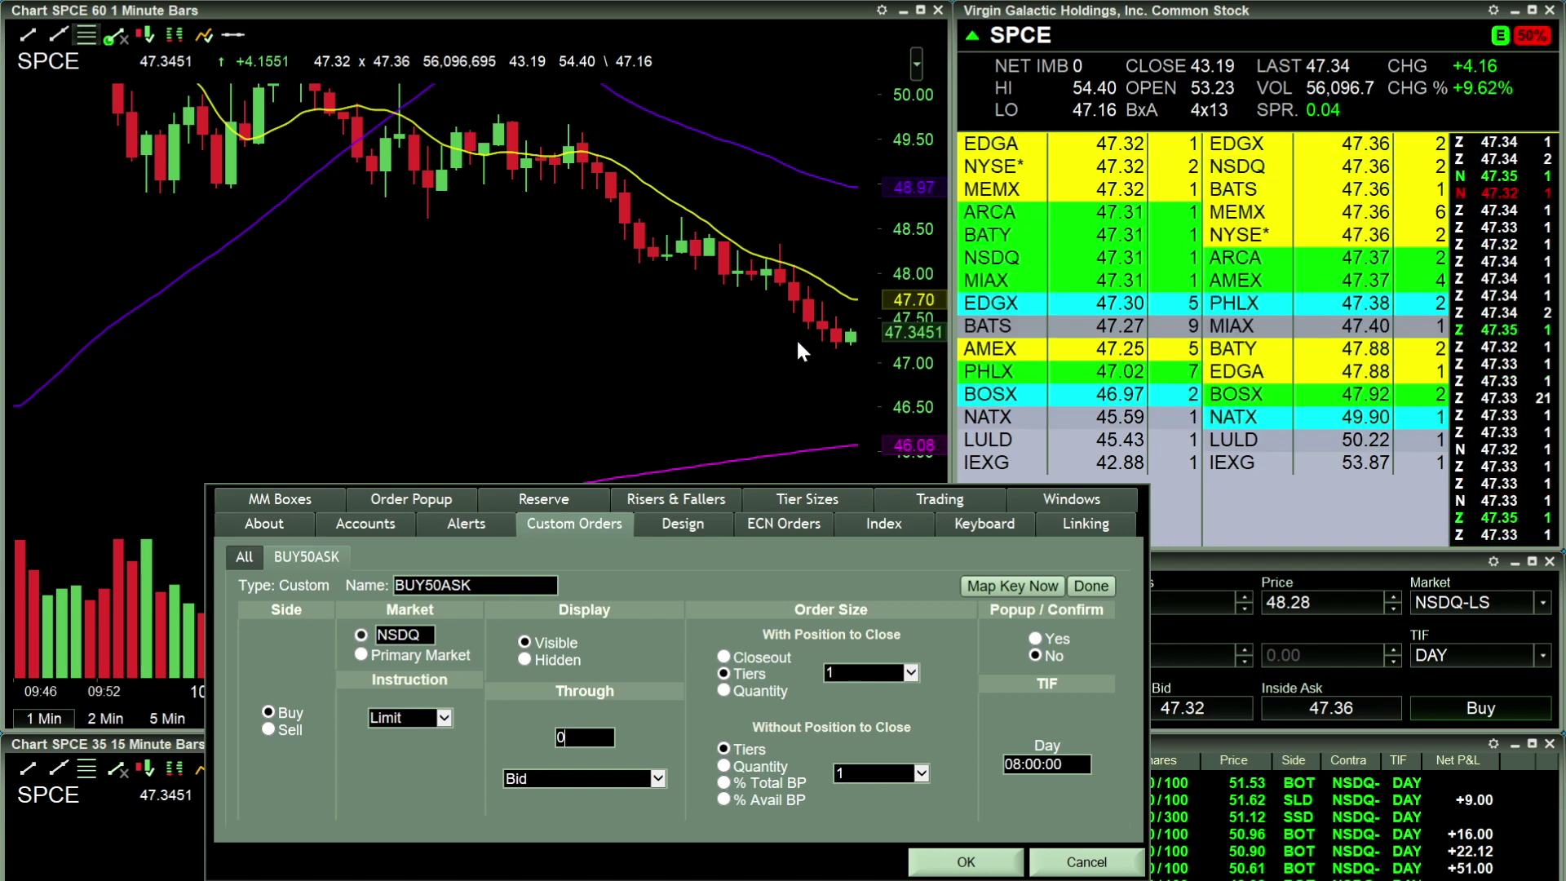
pyautogui.write('01')
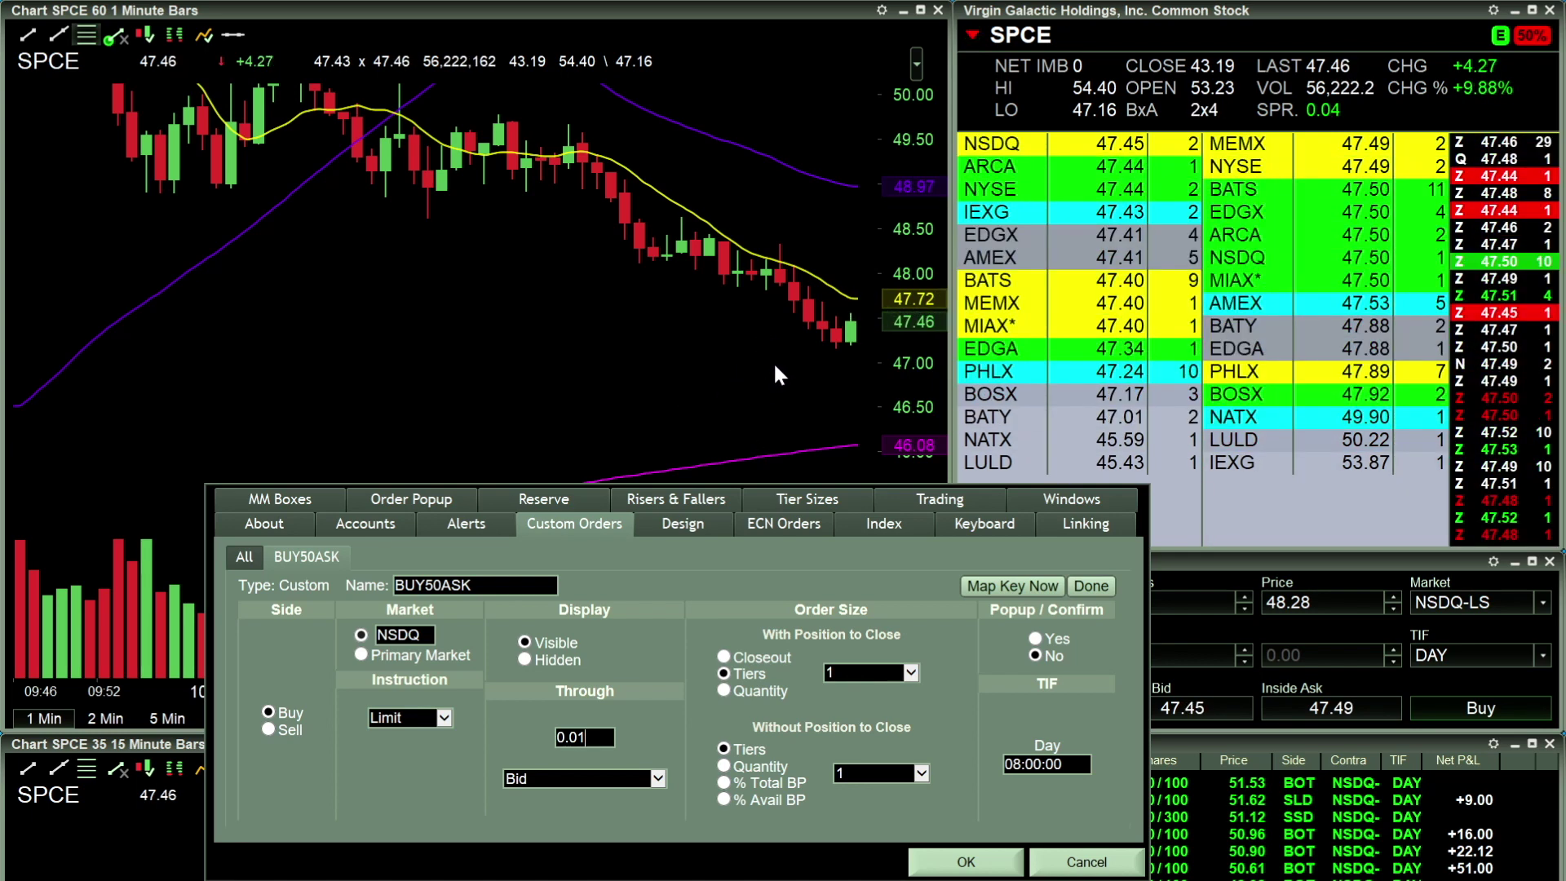
pyautogui.doubleClick(555, 737)
pyautogui.press('BackSpace')
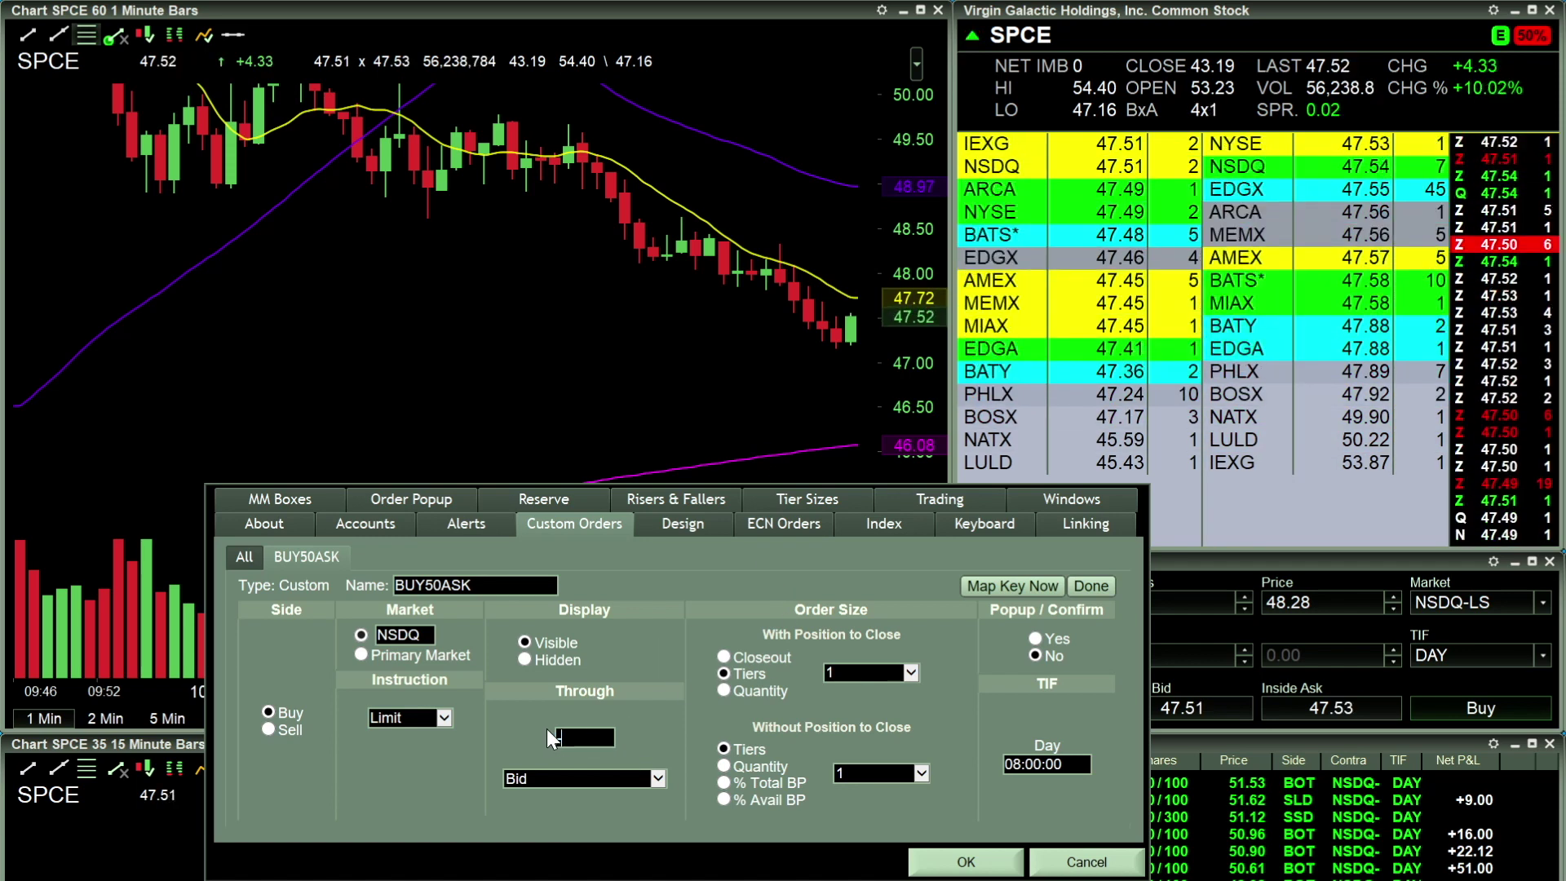
pyautogui.write('-.01')
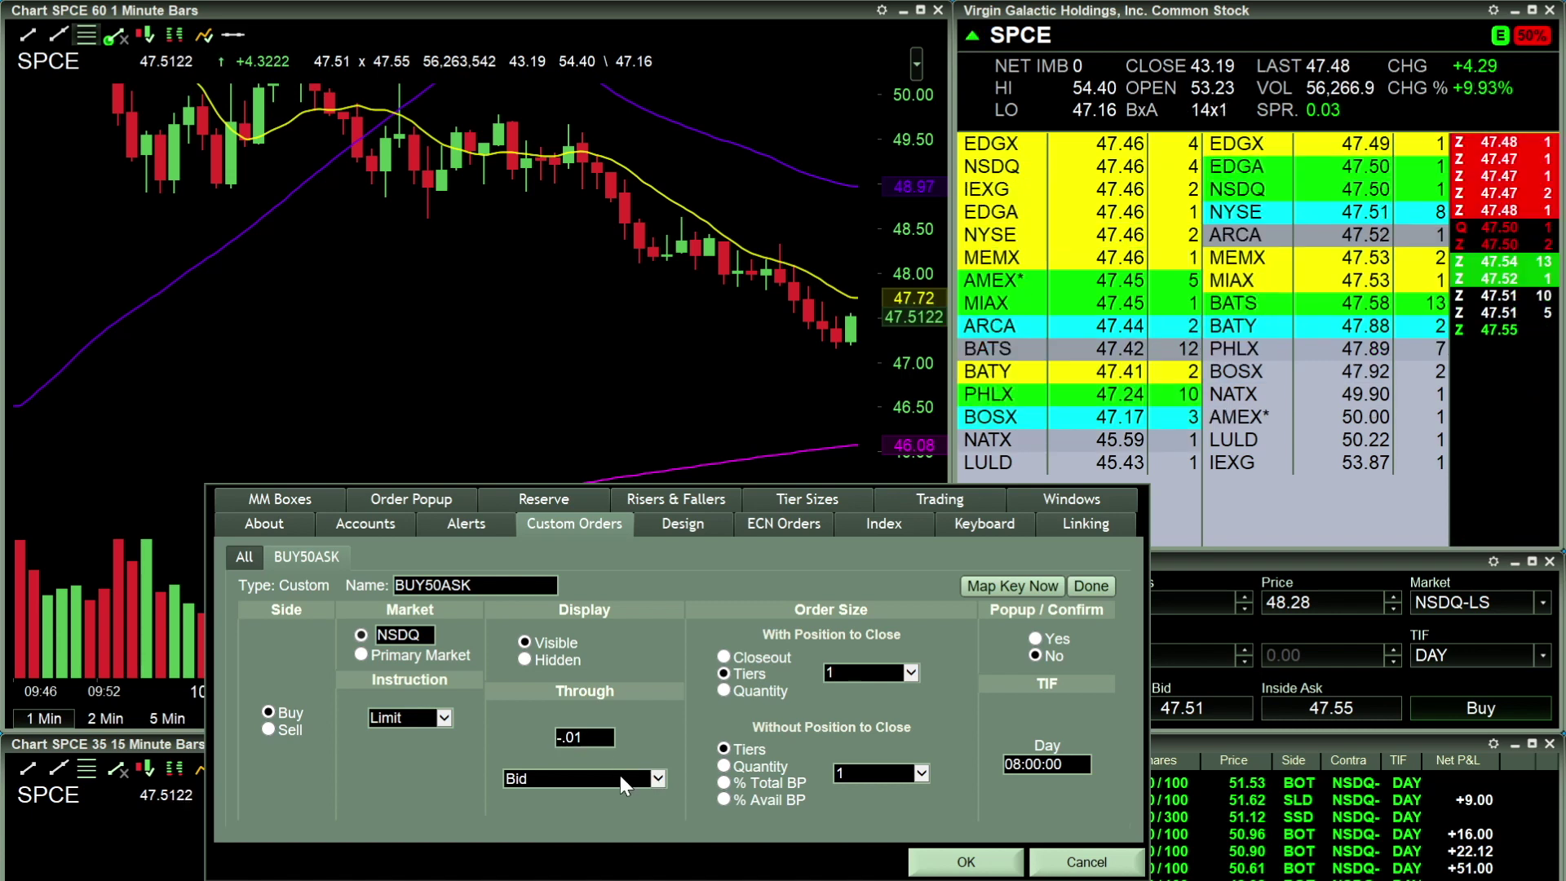
pyautogui.press('BackSpace')
pyautogui.press('BackSpace')
pyautogui.press('BackSpace')
pyautogui.write('0.')
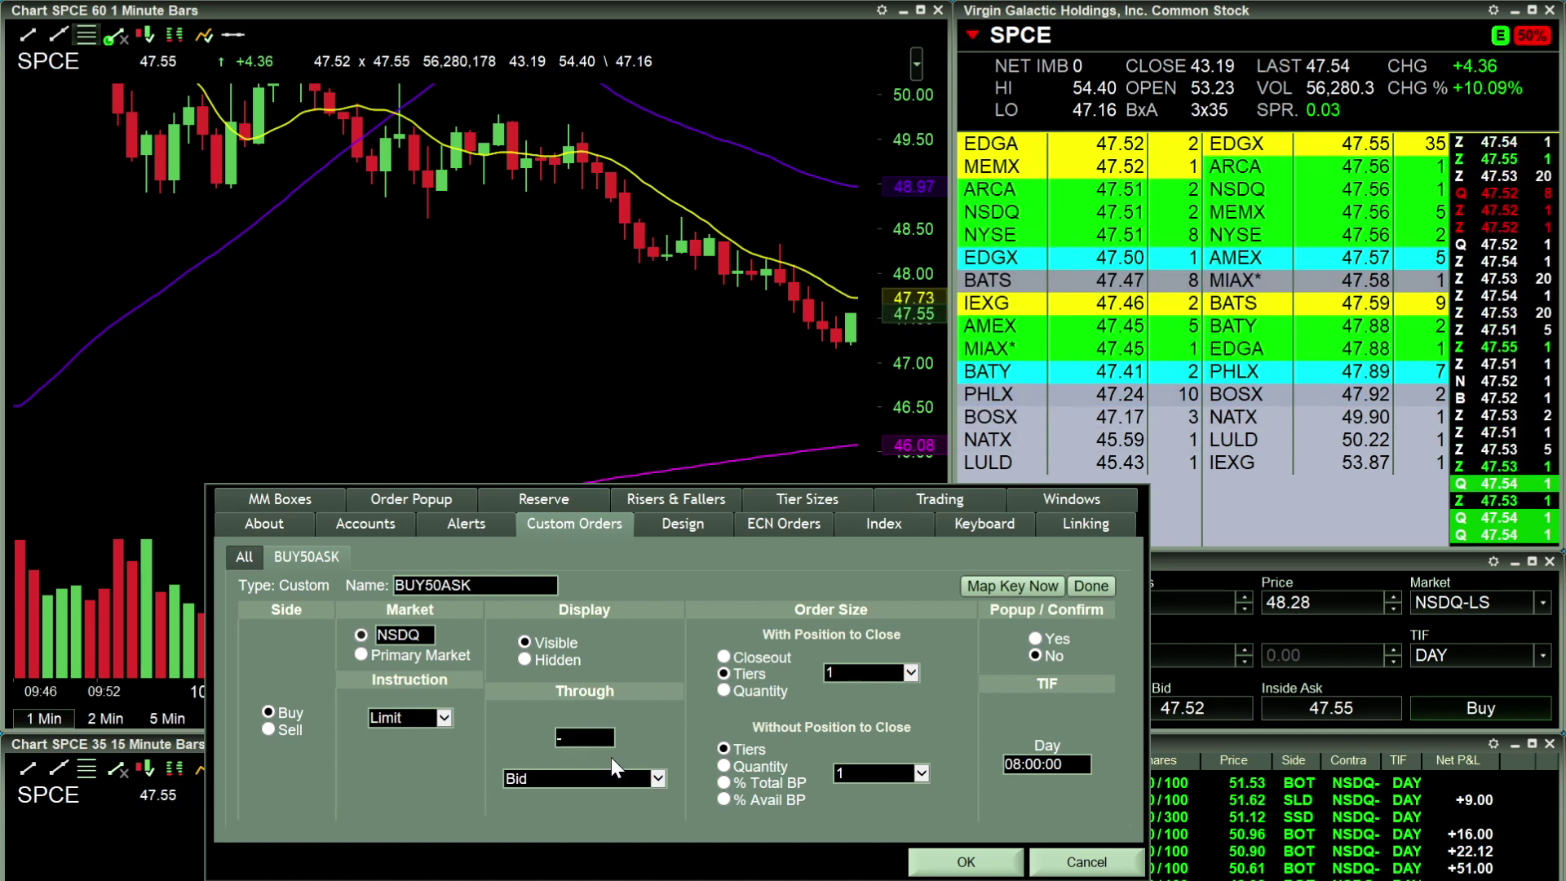
pyautogui.write('01')
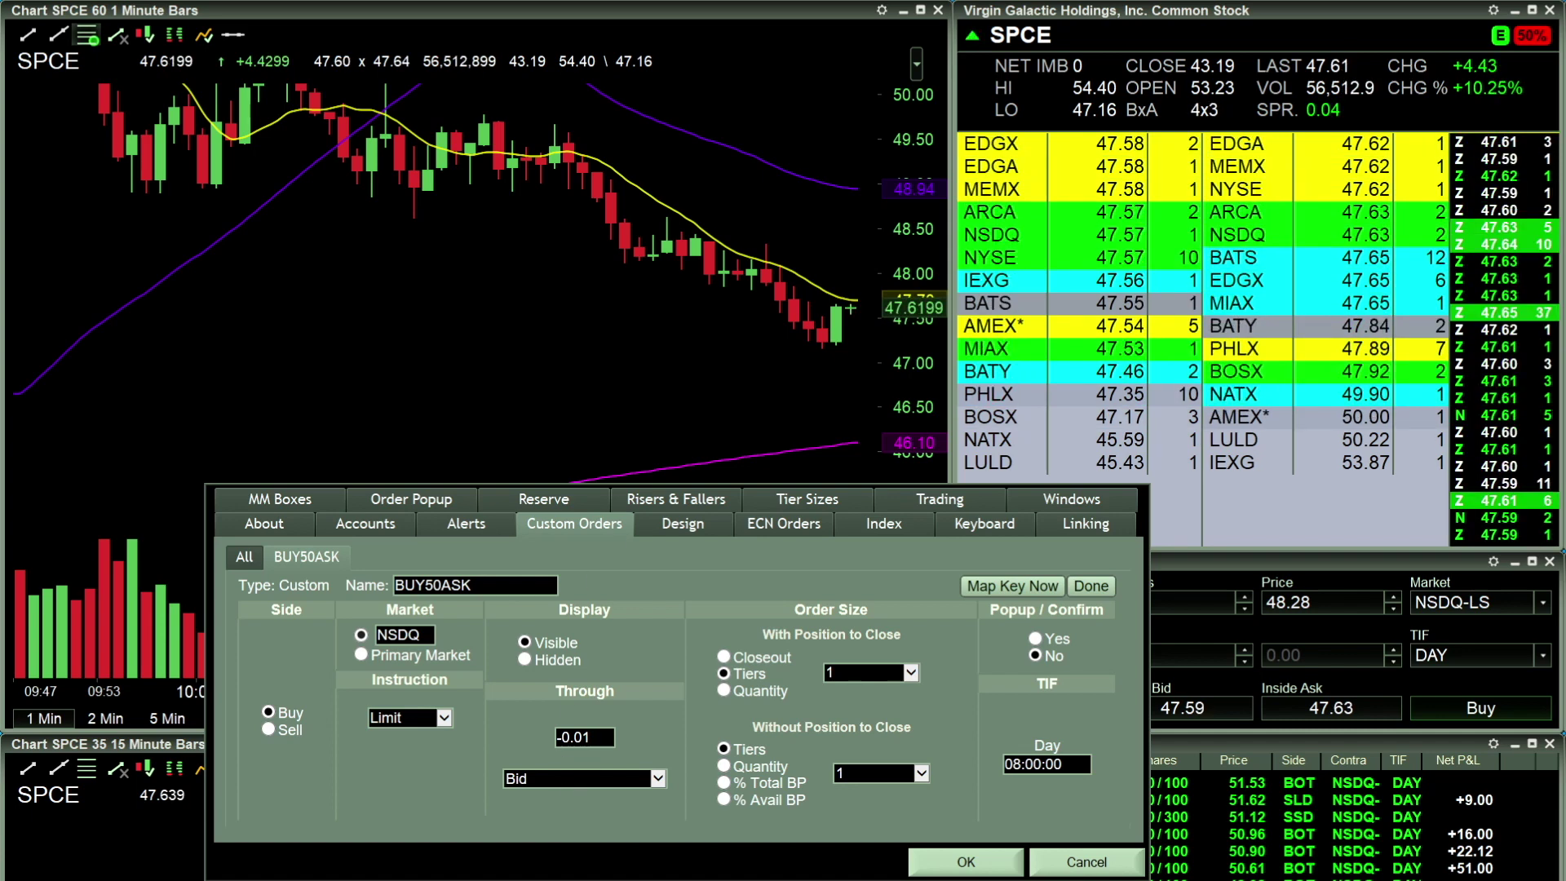
pyautogui.moveTo(591, 738); pyautogui.dragTo(555, 738)
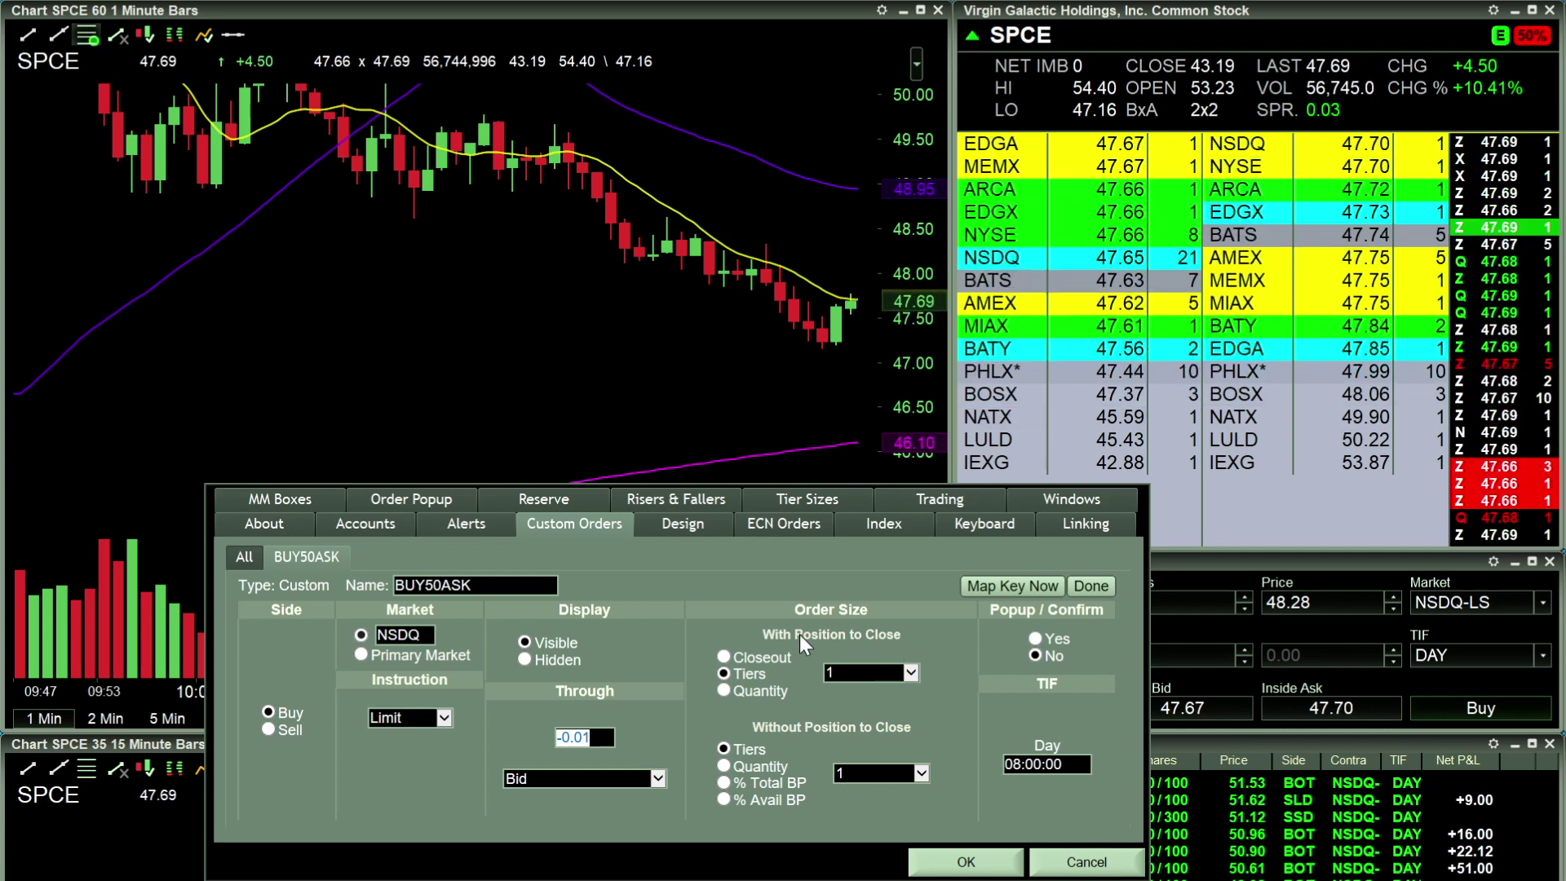
# Step: Compare the Closeout and Tiers sizing for orders with a position to close, and choose Quantity with 50 shares
pyautogui.click(786, 657)
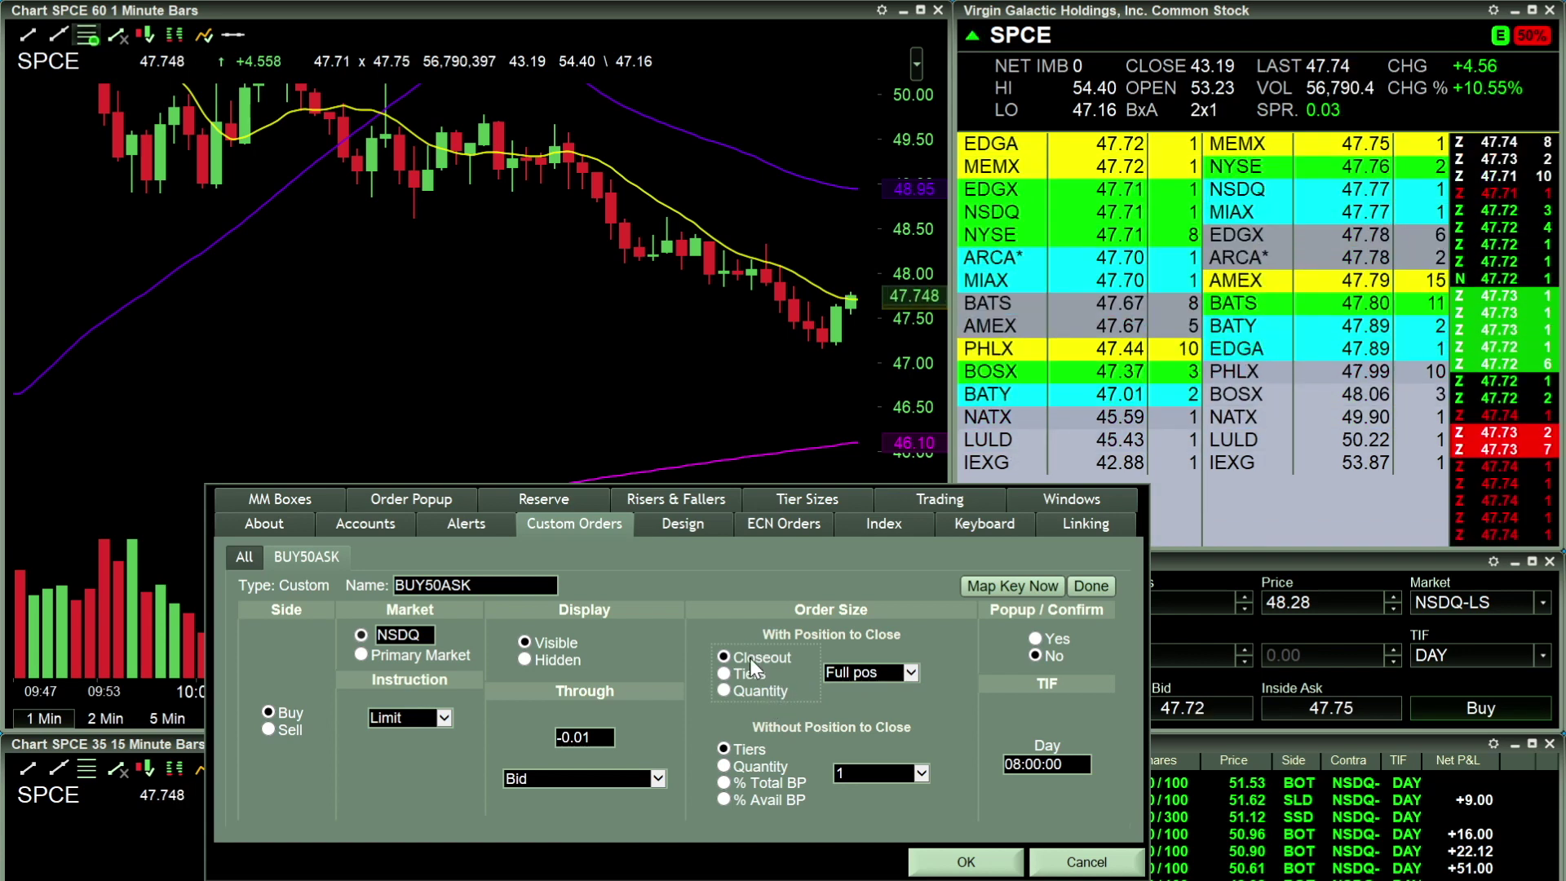
pyautogui.click(745, 674)
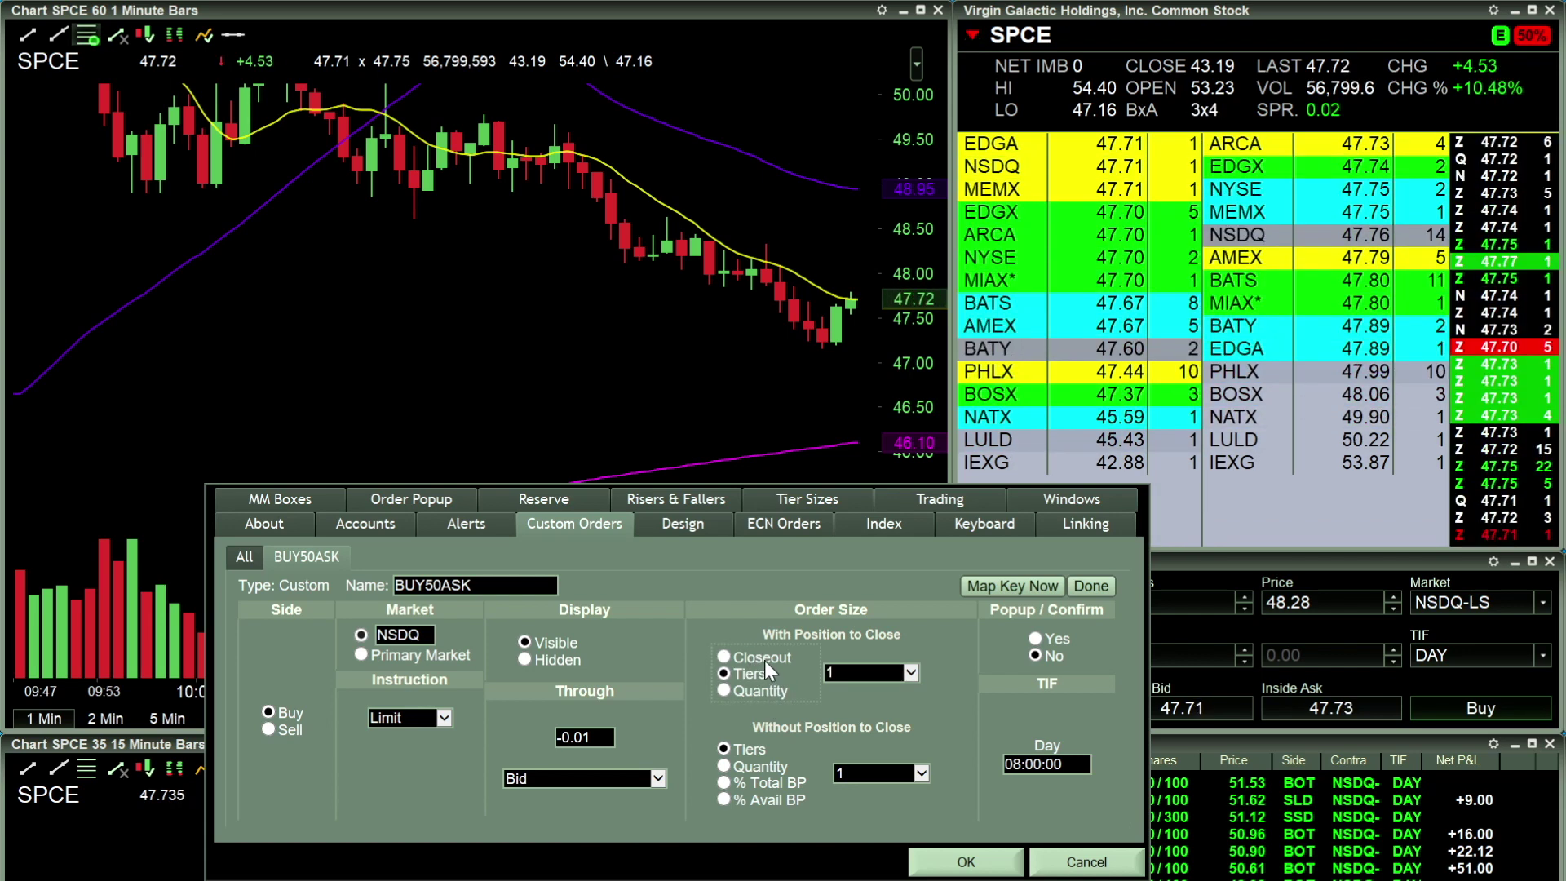
pyautogui.click(780, 656)
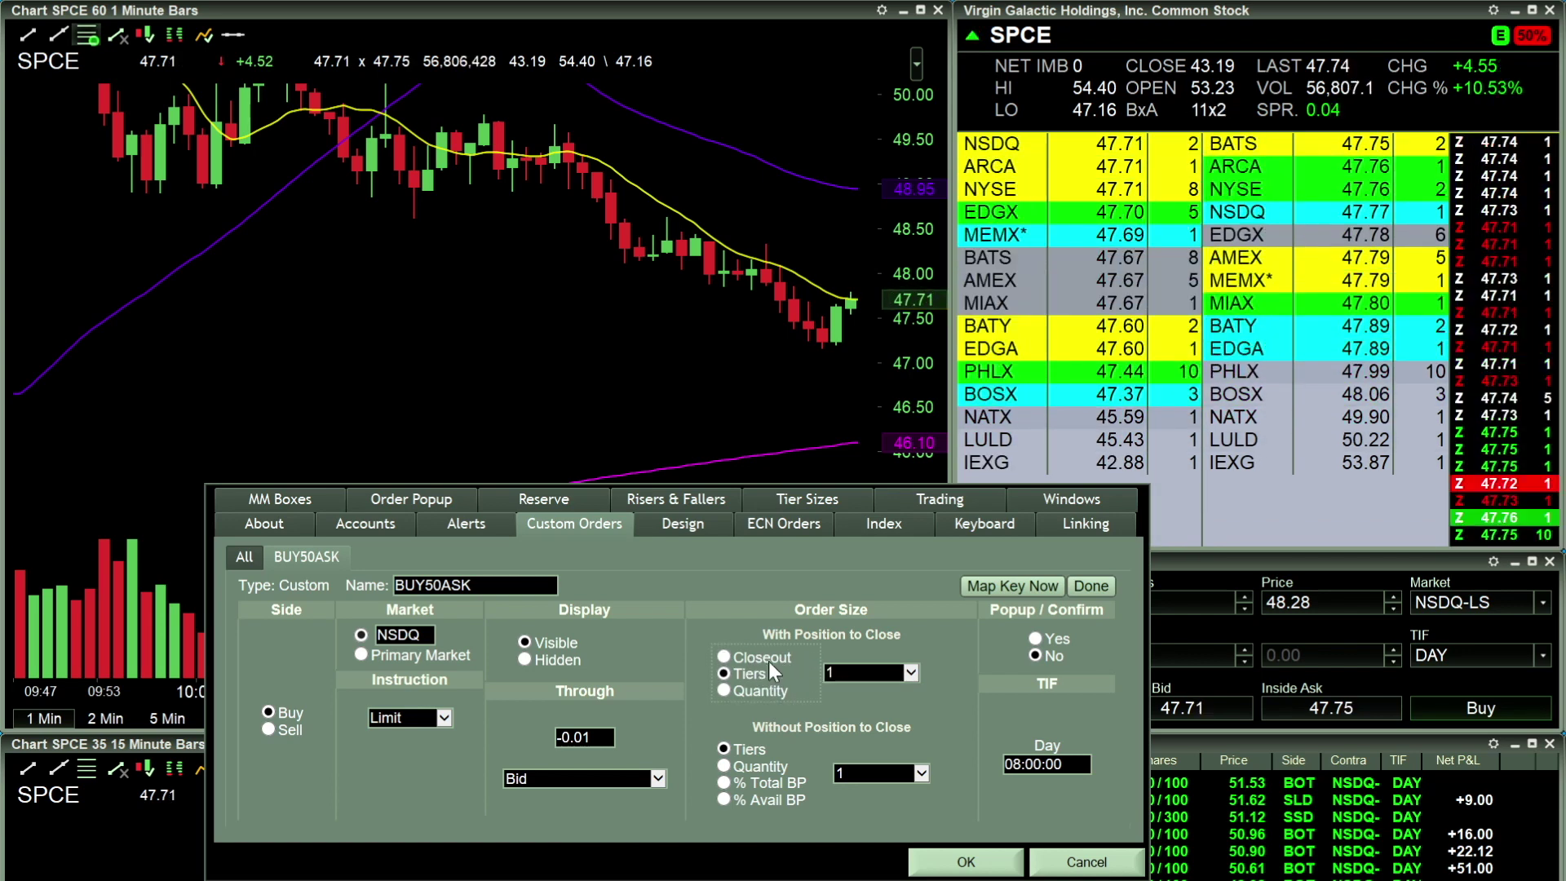
pyautogui.click(772, 655)
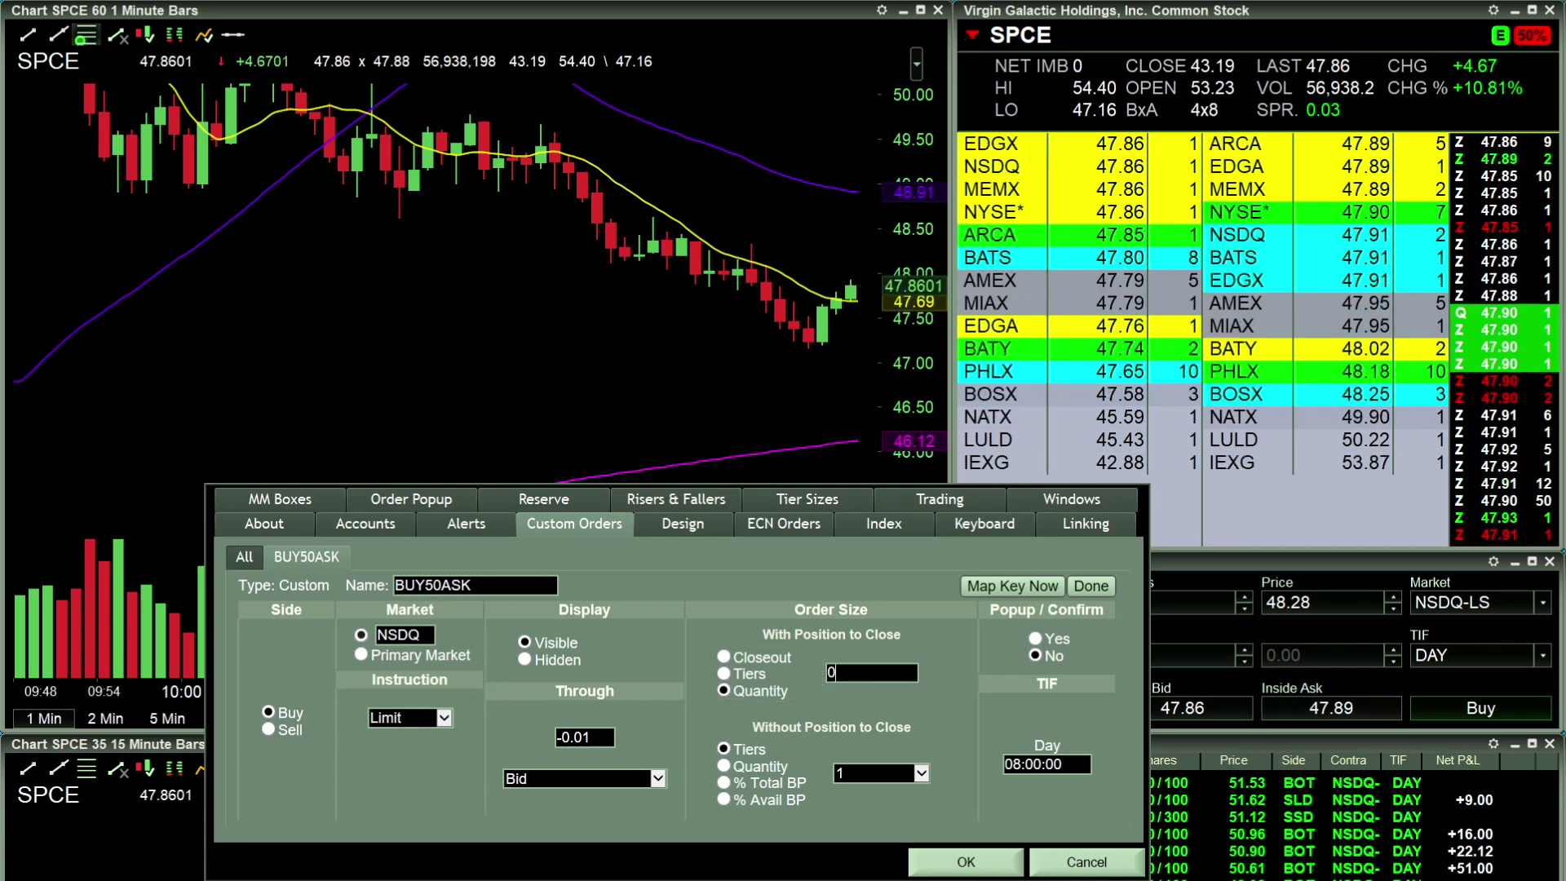
pyautogui.write('50')
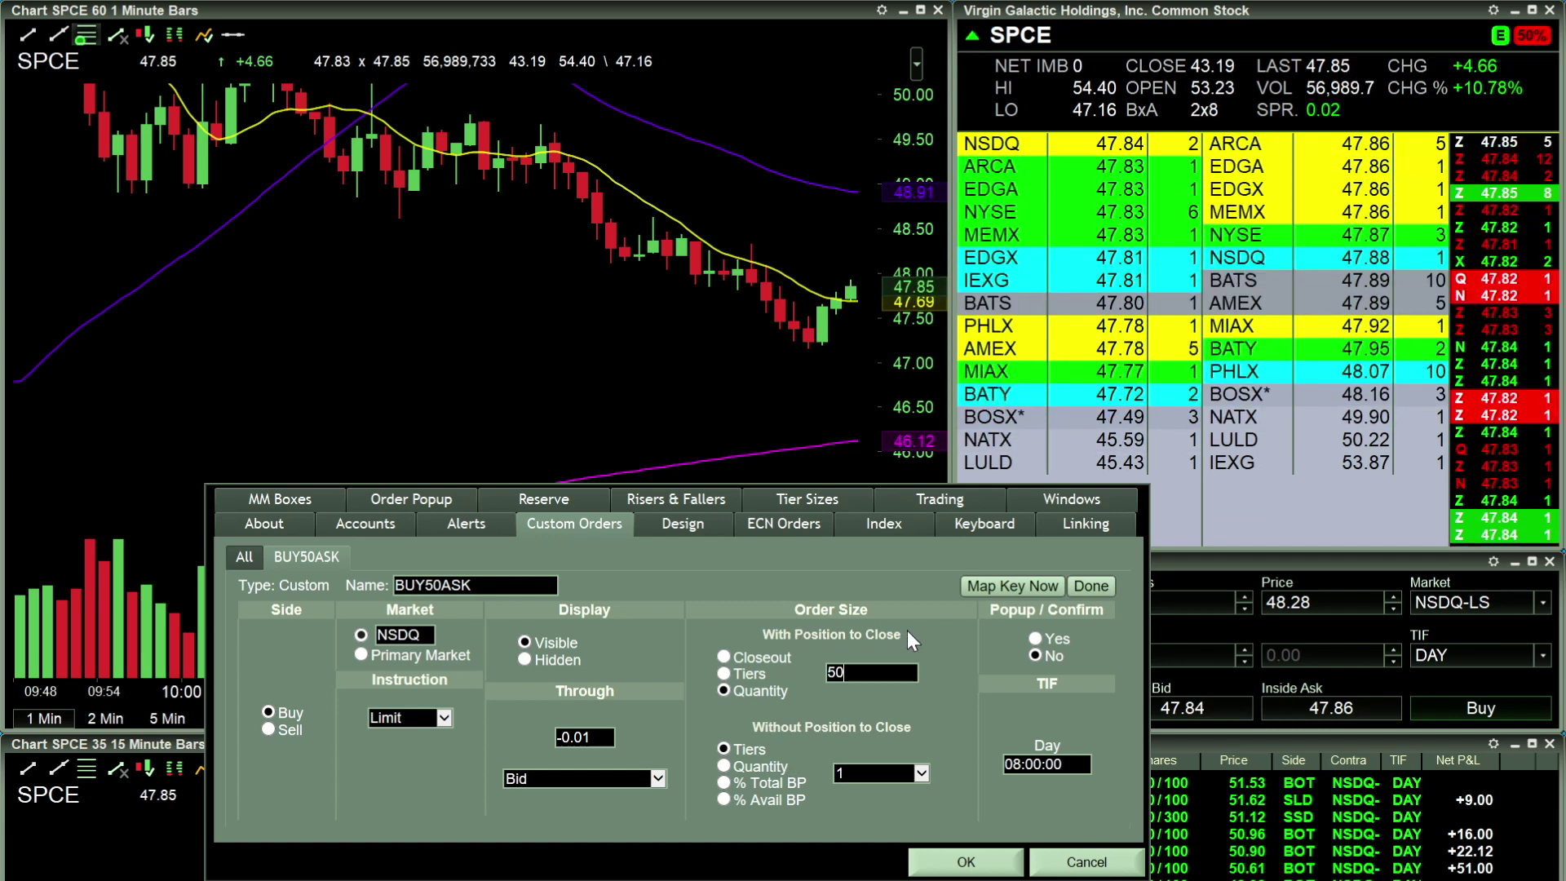
# Step: Set the order size without a position to close to a Quantity of 50
pyautogui.click(775, 766)
pyautogui.click(867, 766)
pyautogui.write('0')
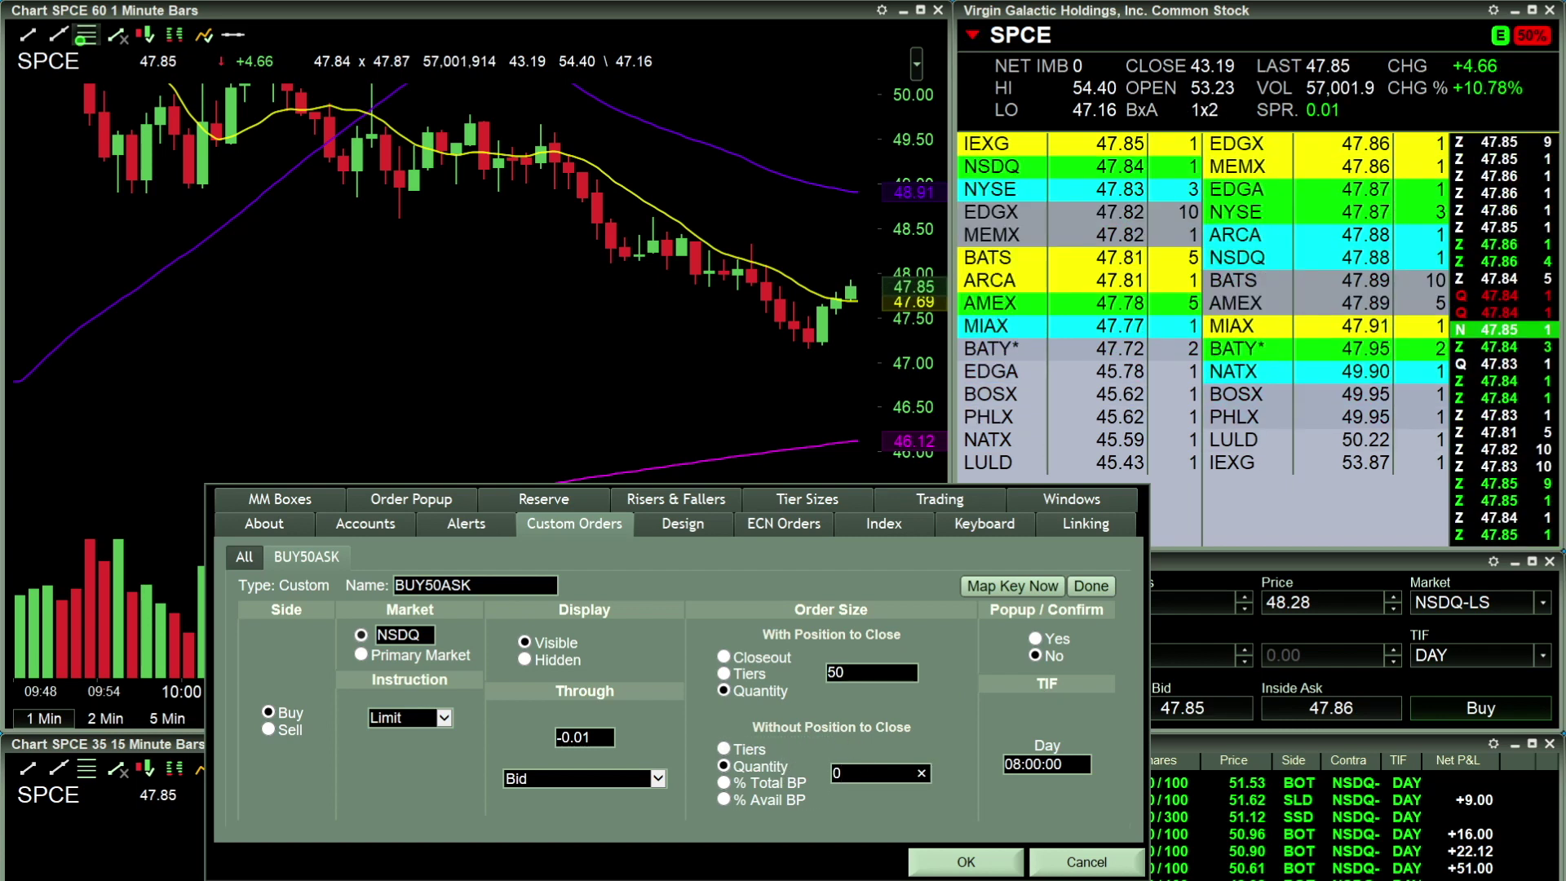
pyautogui.press('BackSpace')
pyautogui.write('50')
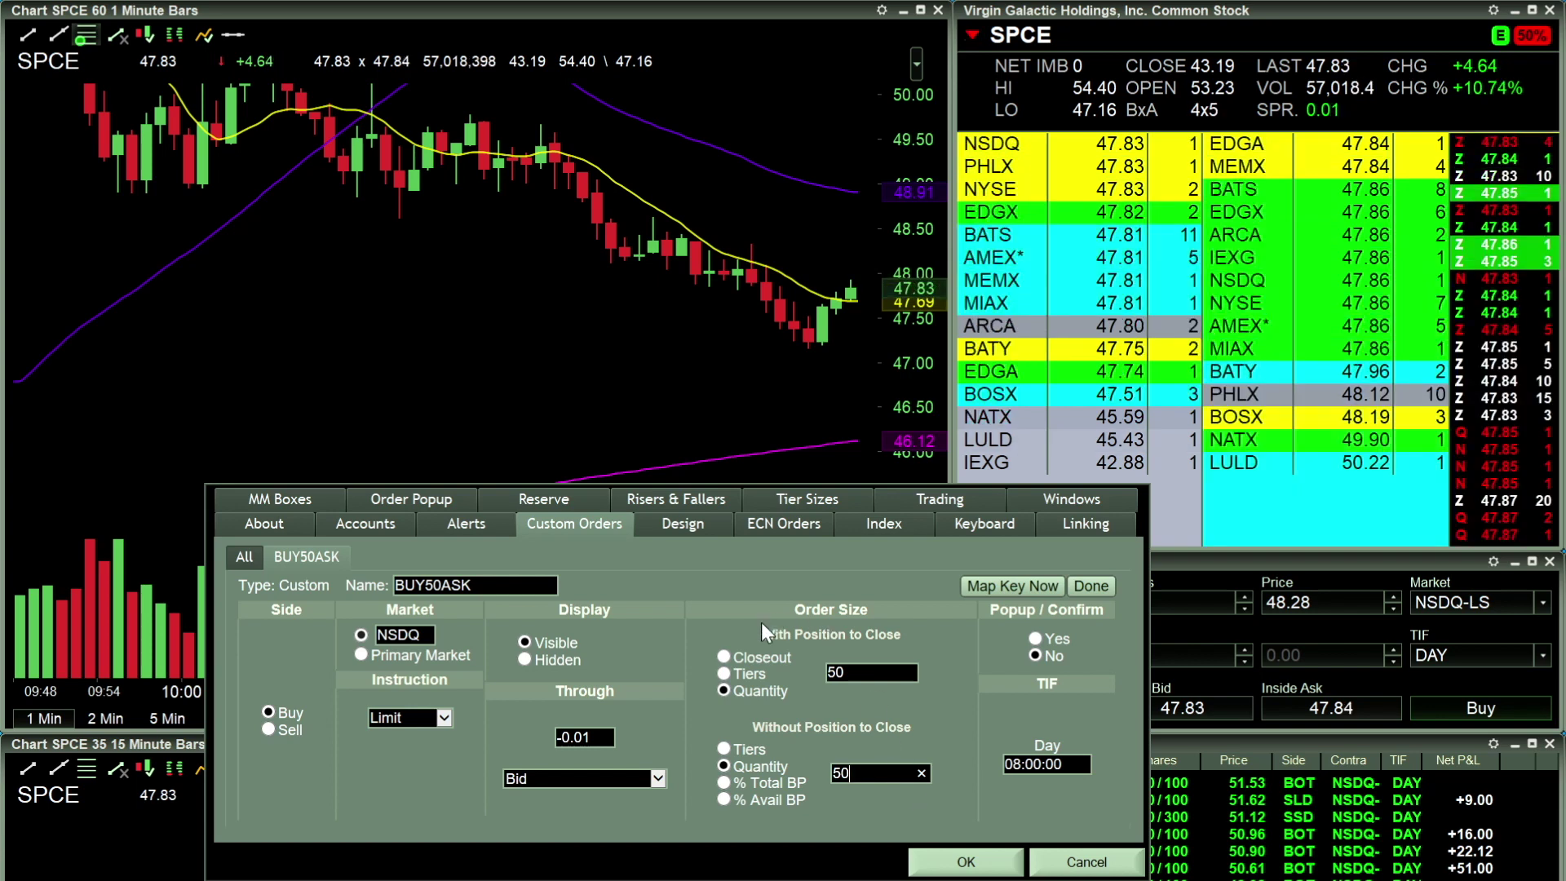
# Step: View BUY50ASK among the custom commands available for key mapping, and close the settings without saving
pyautogui.click(1031, 583)
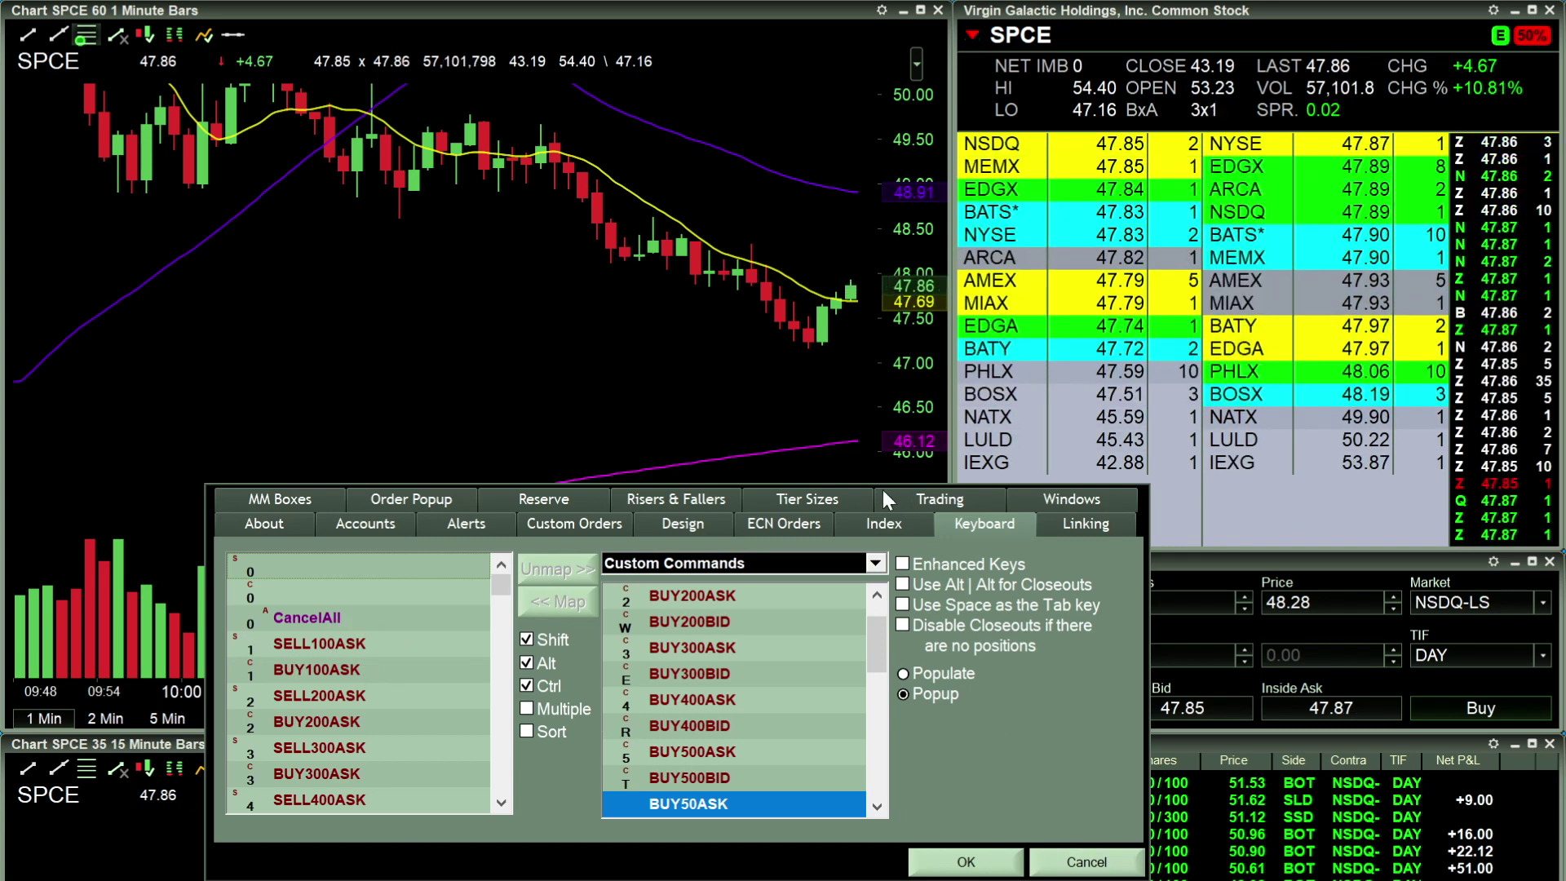
pyautogui.scroll(-2, 736, 658)
pyautogui.scroll(1, 735, 663)
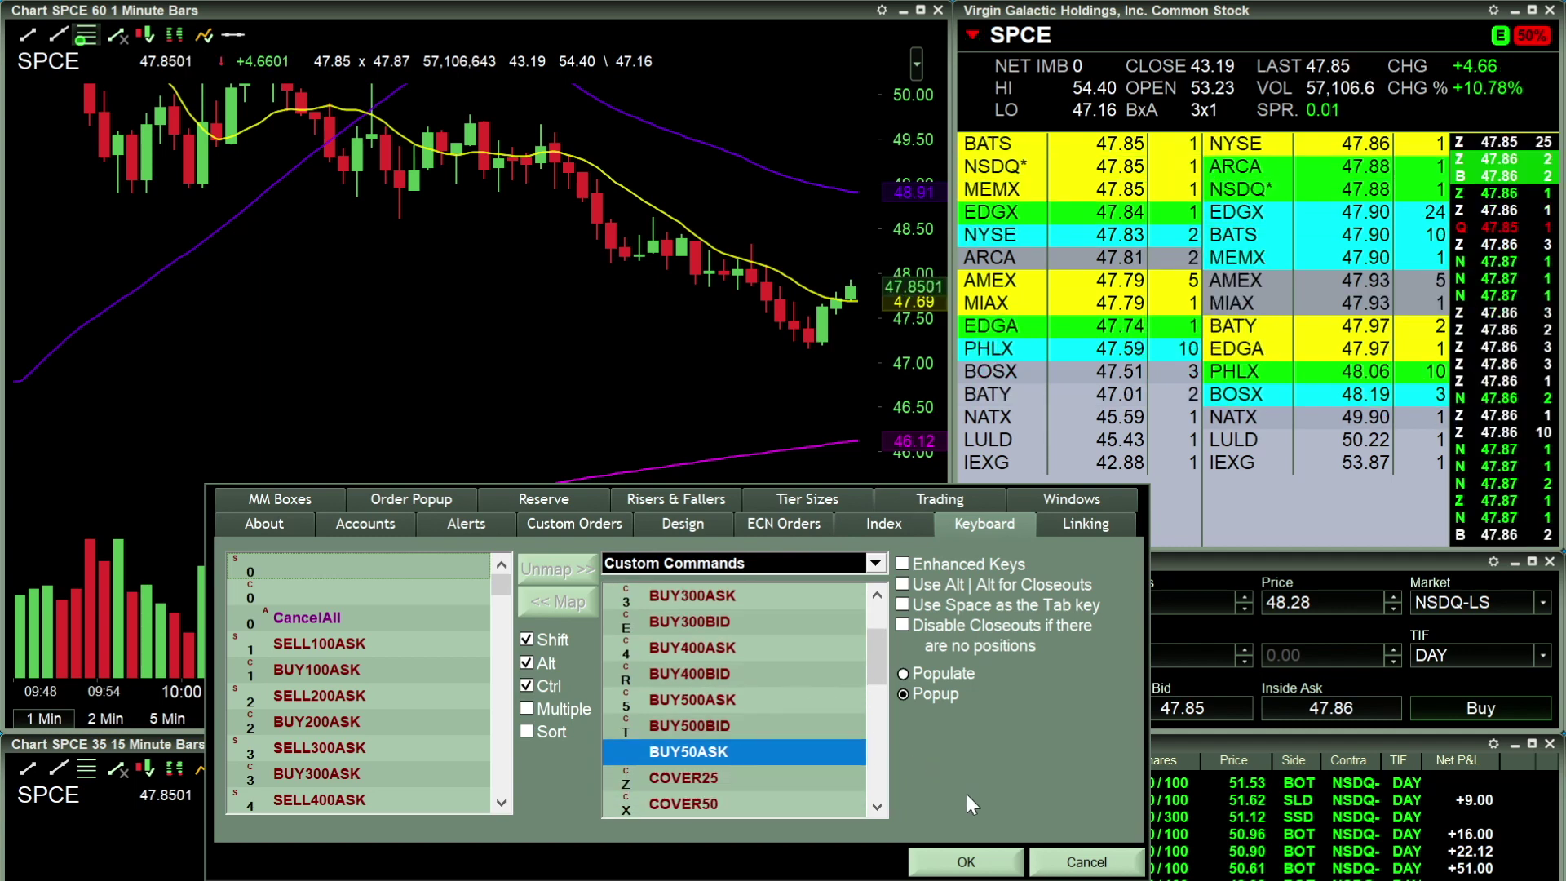
pyautogui.click(1078, 863)
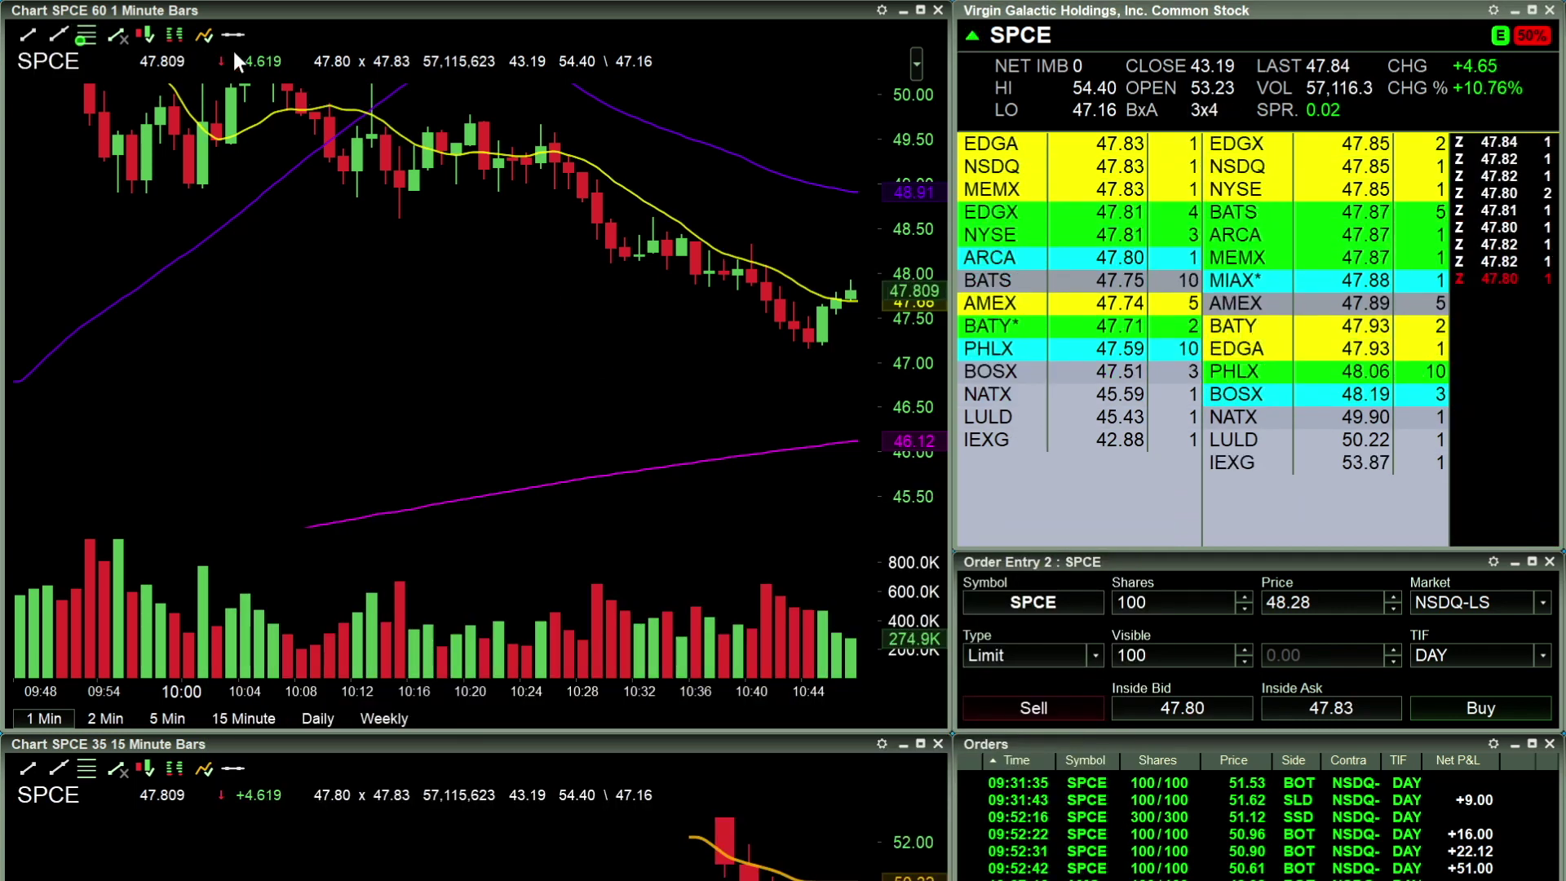
# Step: Delete the BUY50ASK command from the custom orders list in the settings and save the change
pyautogui.rightClick(122, 11)
pyautogui.click(126, 14)
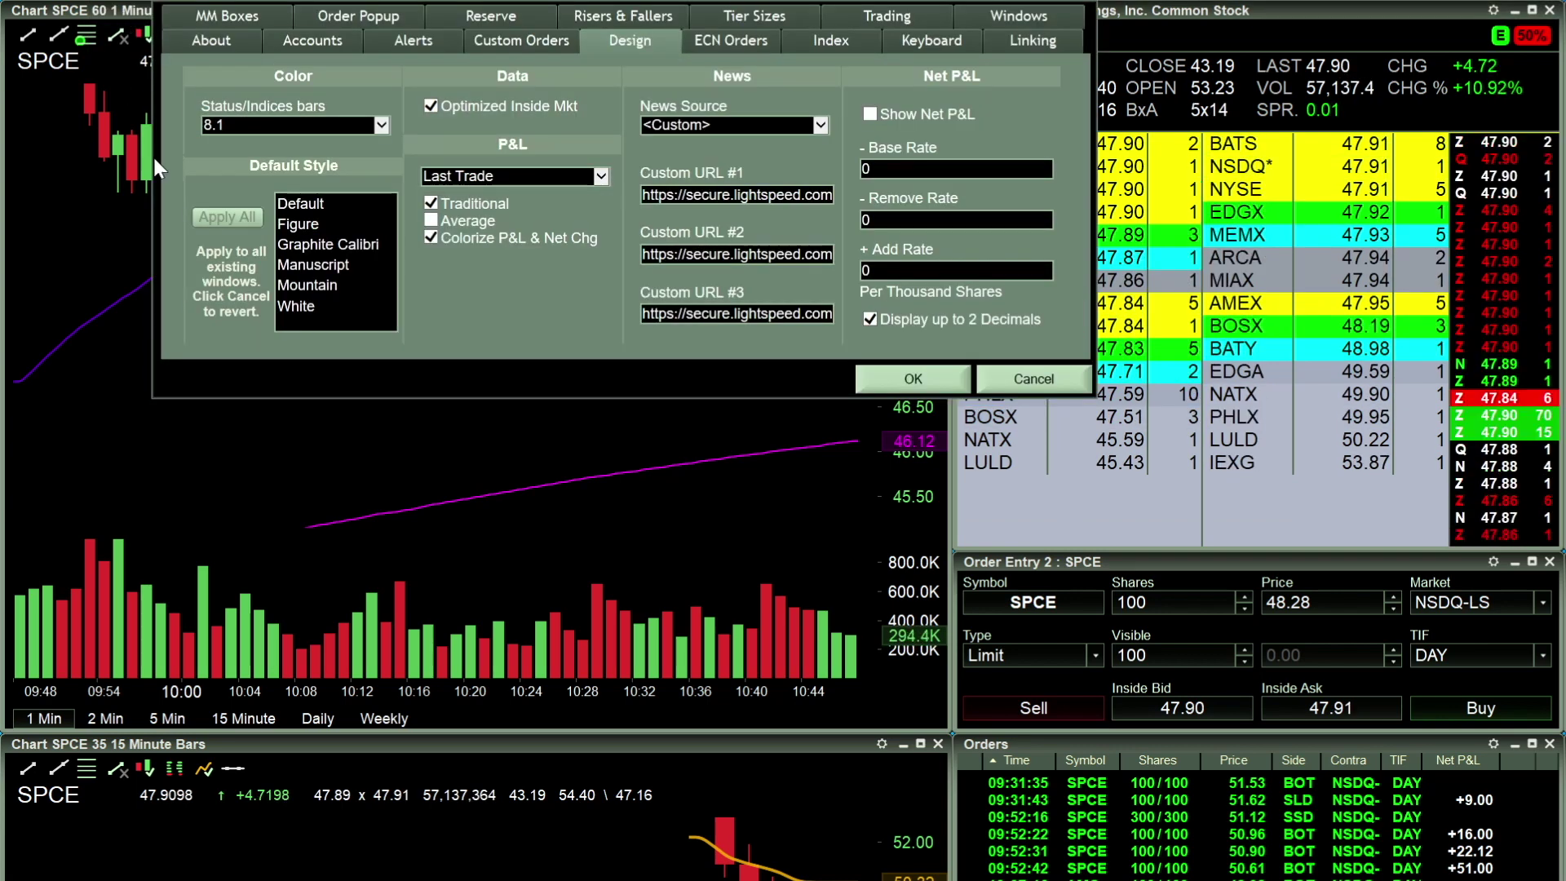
pyautogui.click(494, 42)
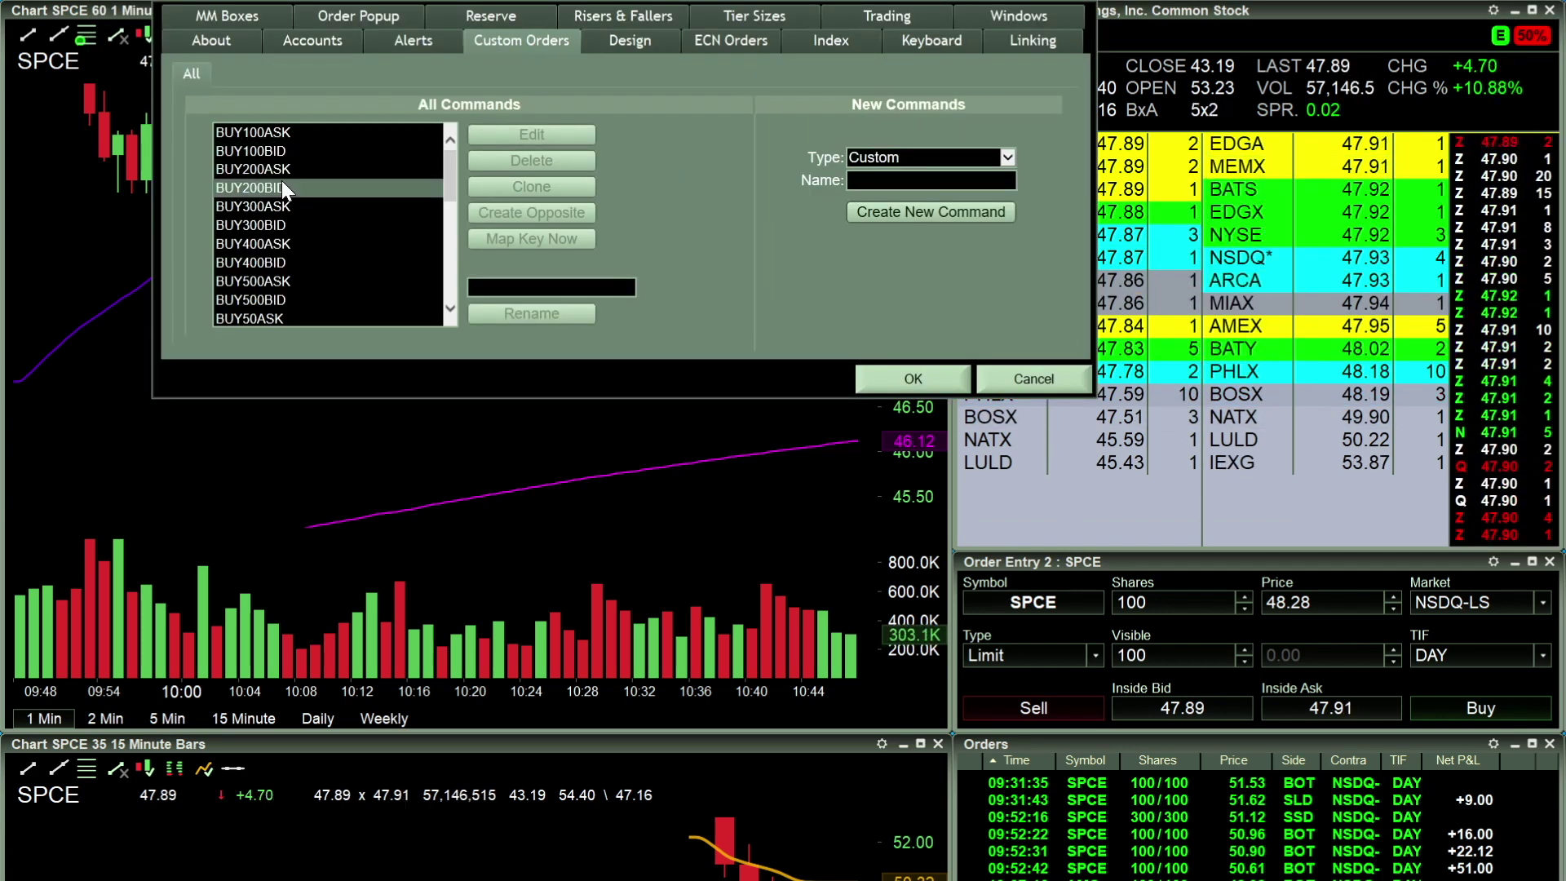
pyautogui.scroll(-2, 314, 232)
pyautogui.scroll(2, 318, 243)
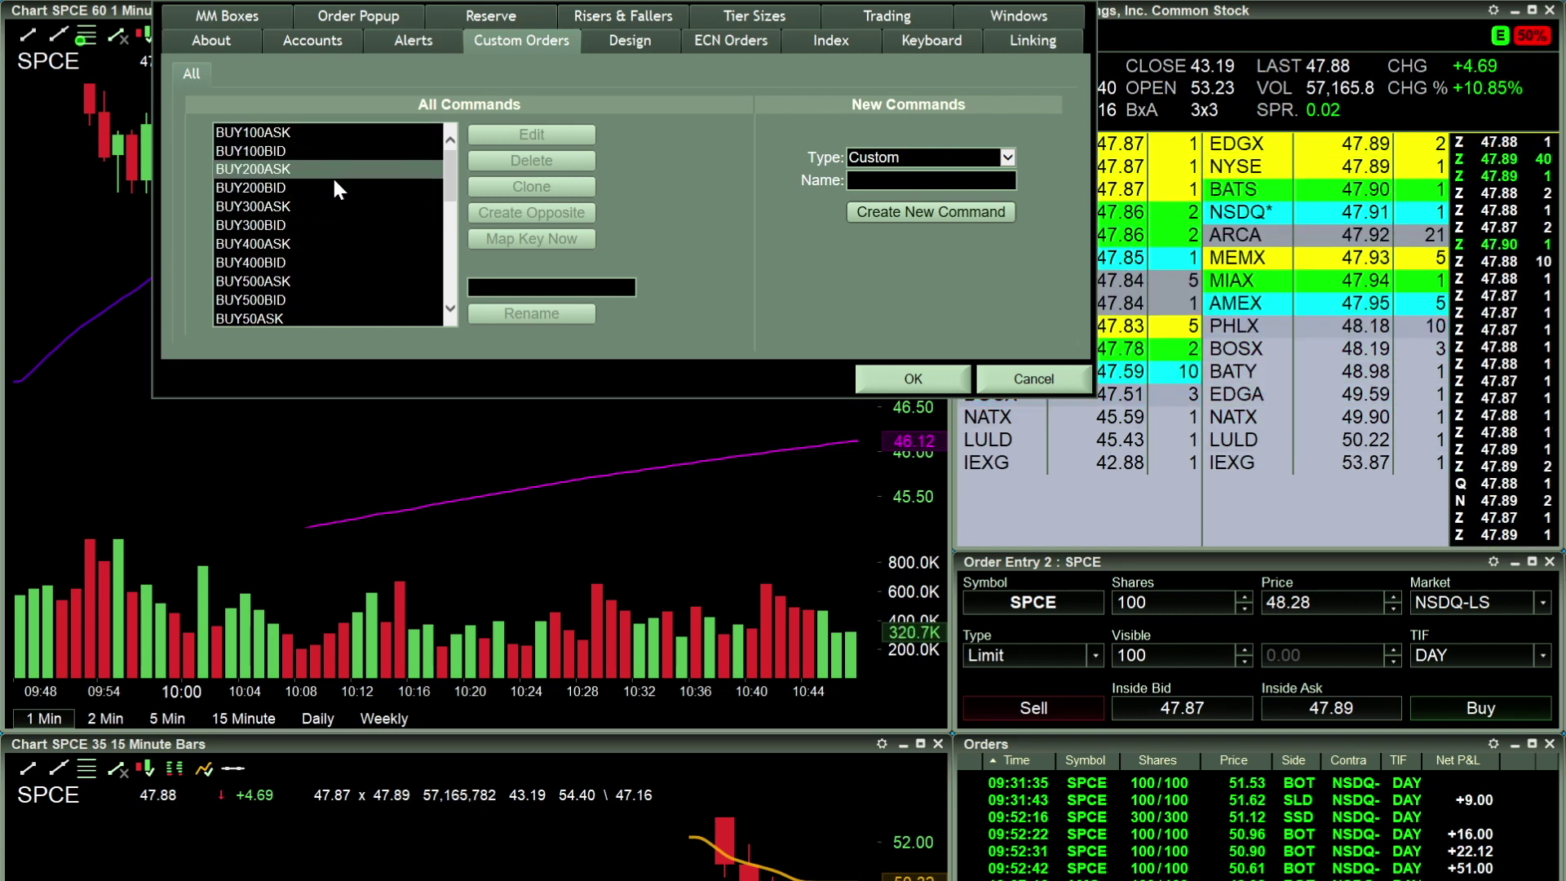
pyautogui.scroll(-1, 317, 300)
pyautogui.click(316, 298)
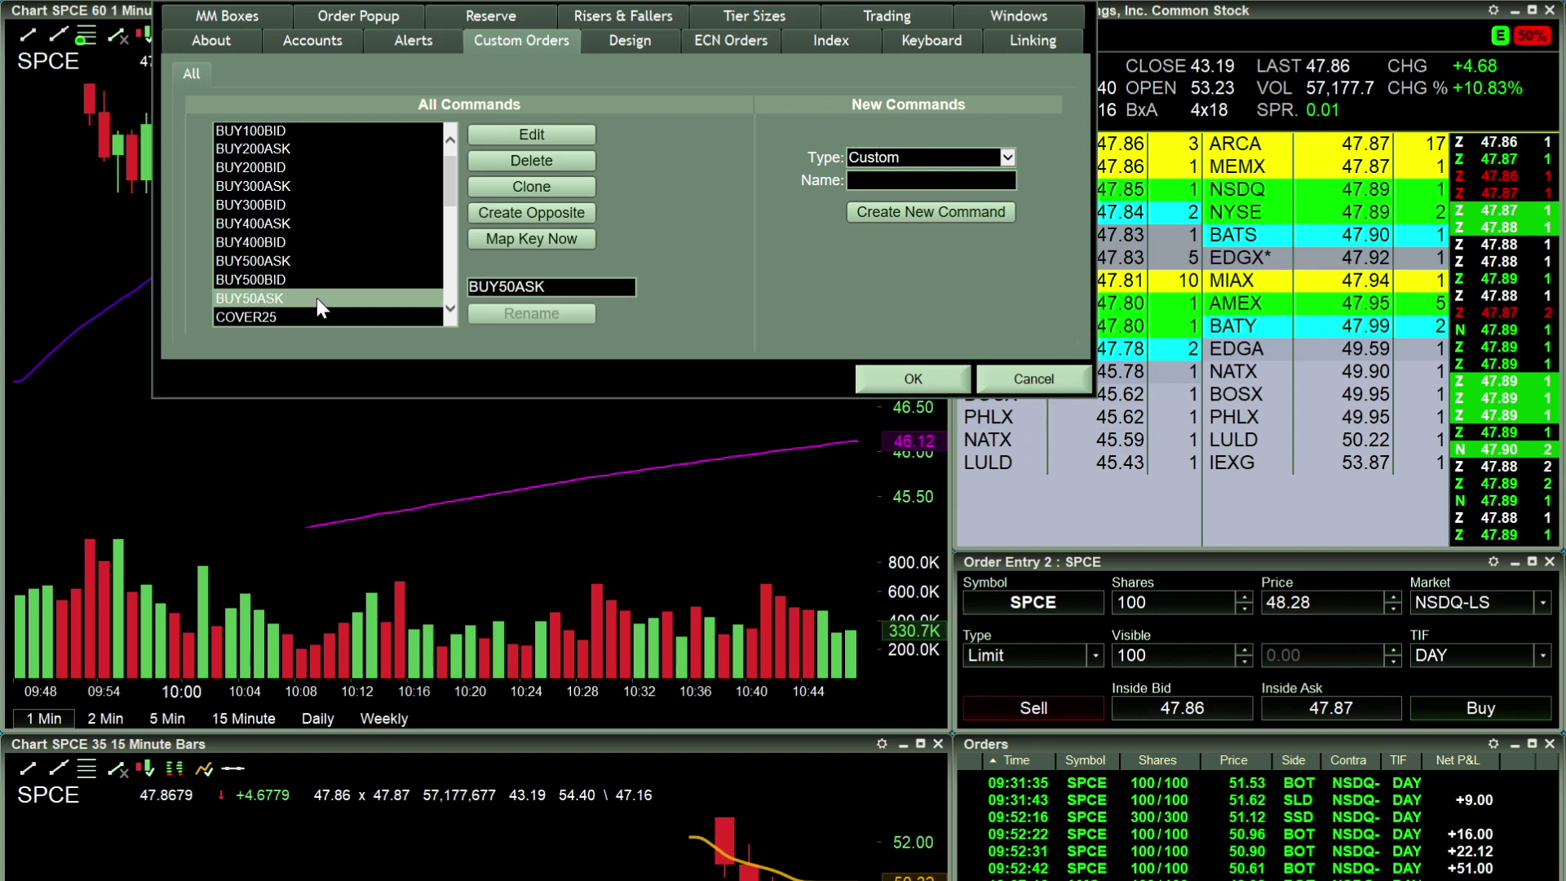
pyautogui.click(506, 159)
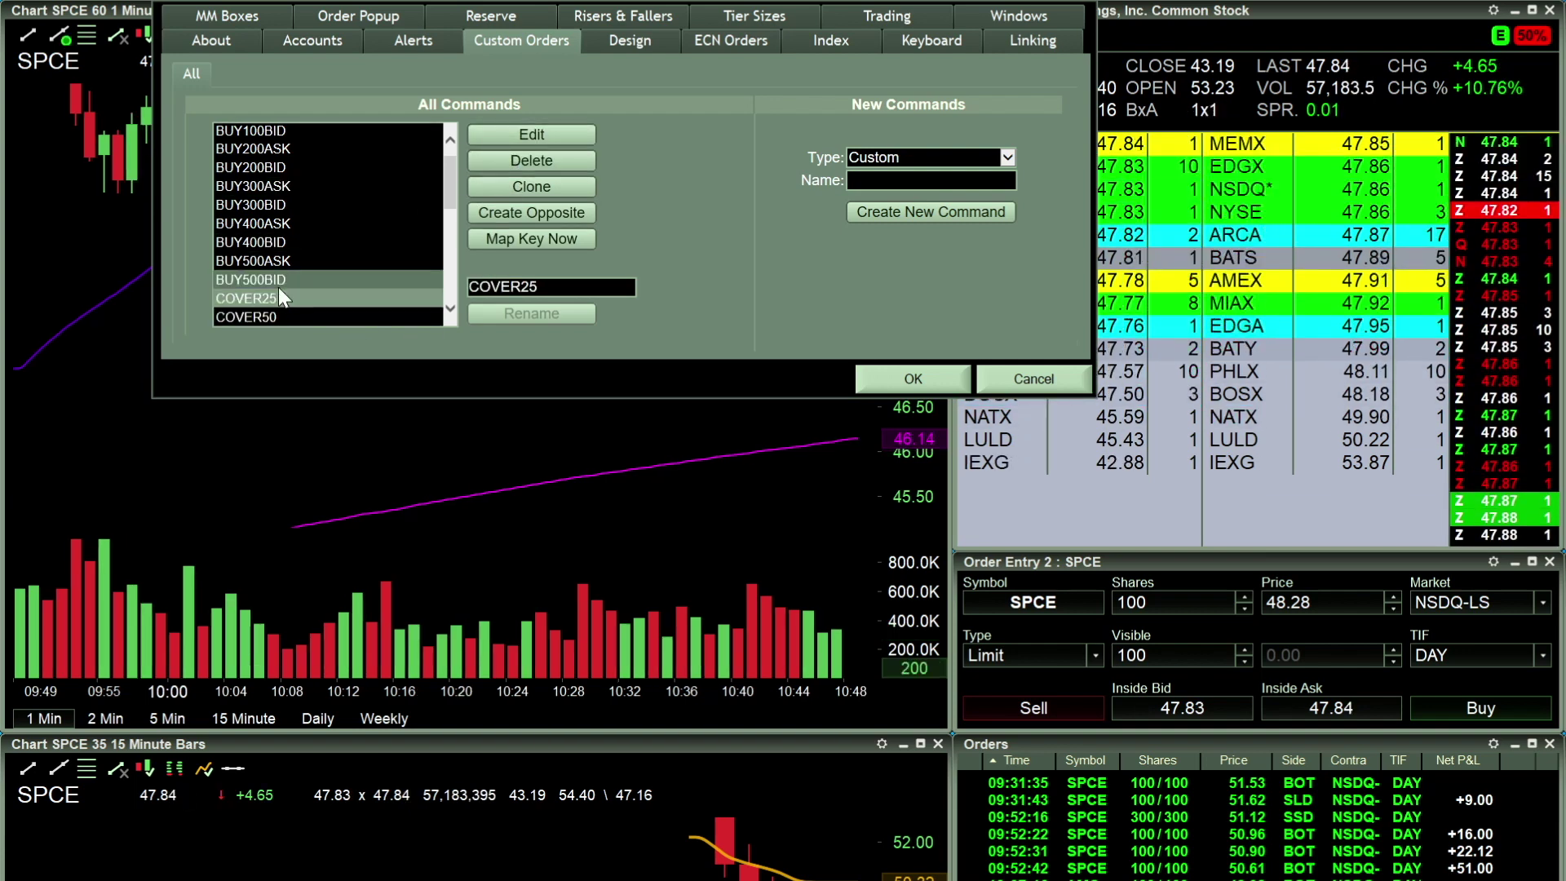
pyautogui.click(935, 377)
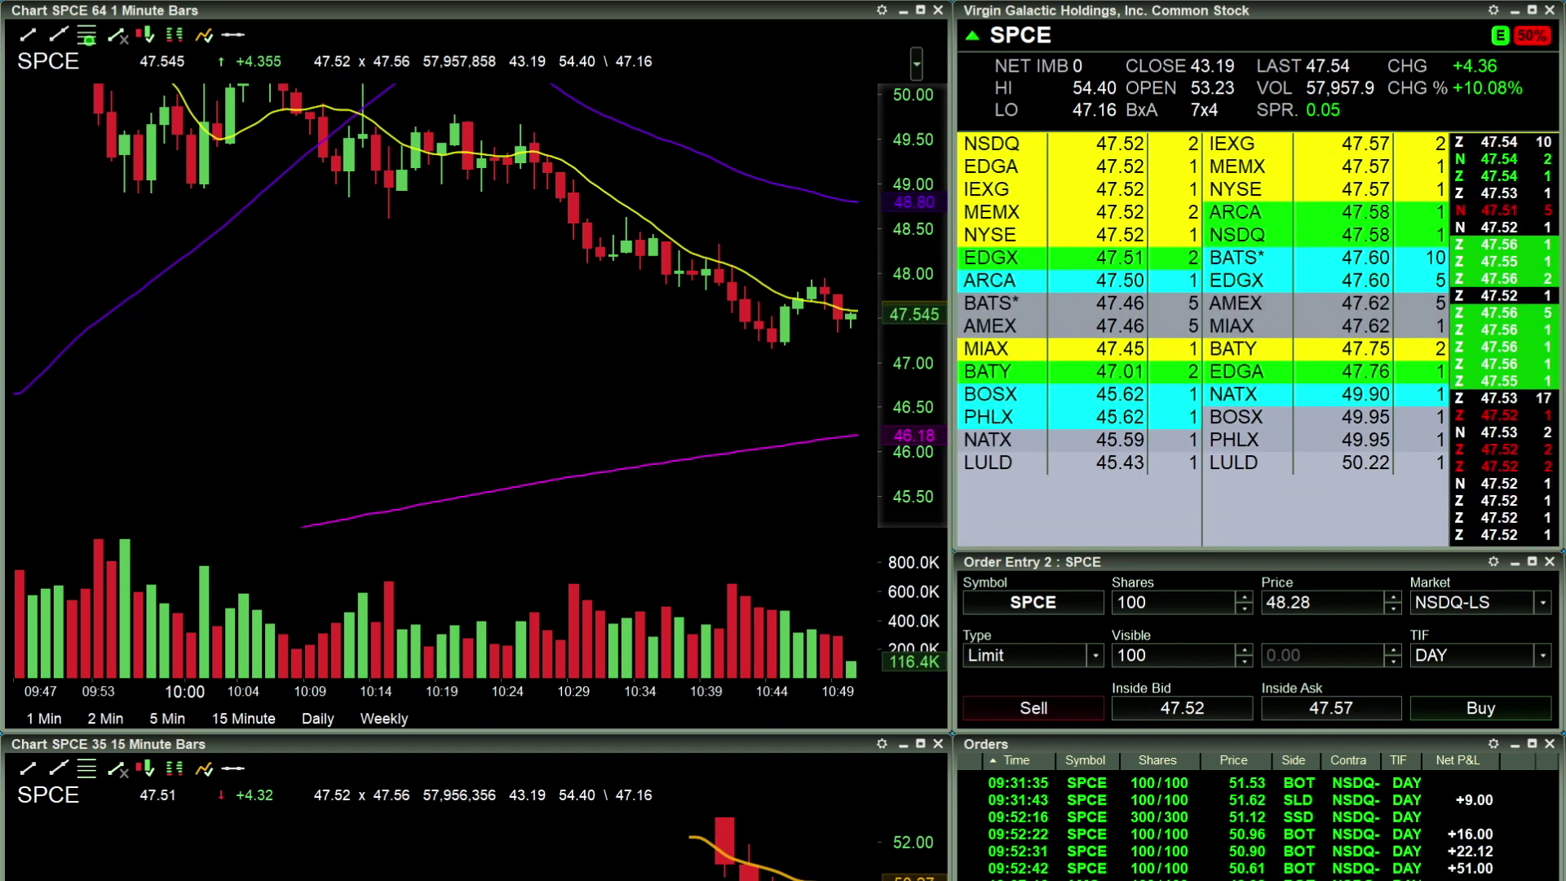
# Step: View the apple keyboard.jfif image in Photos over the charts, enlarging its window in width and height, and close it
pyautogui.moveTo(1565, 395); pyautogui.dragTo(638, 56)
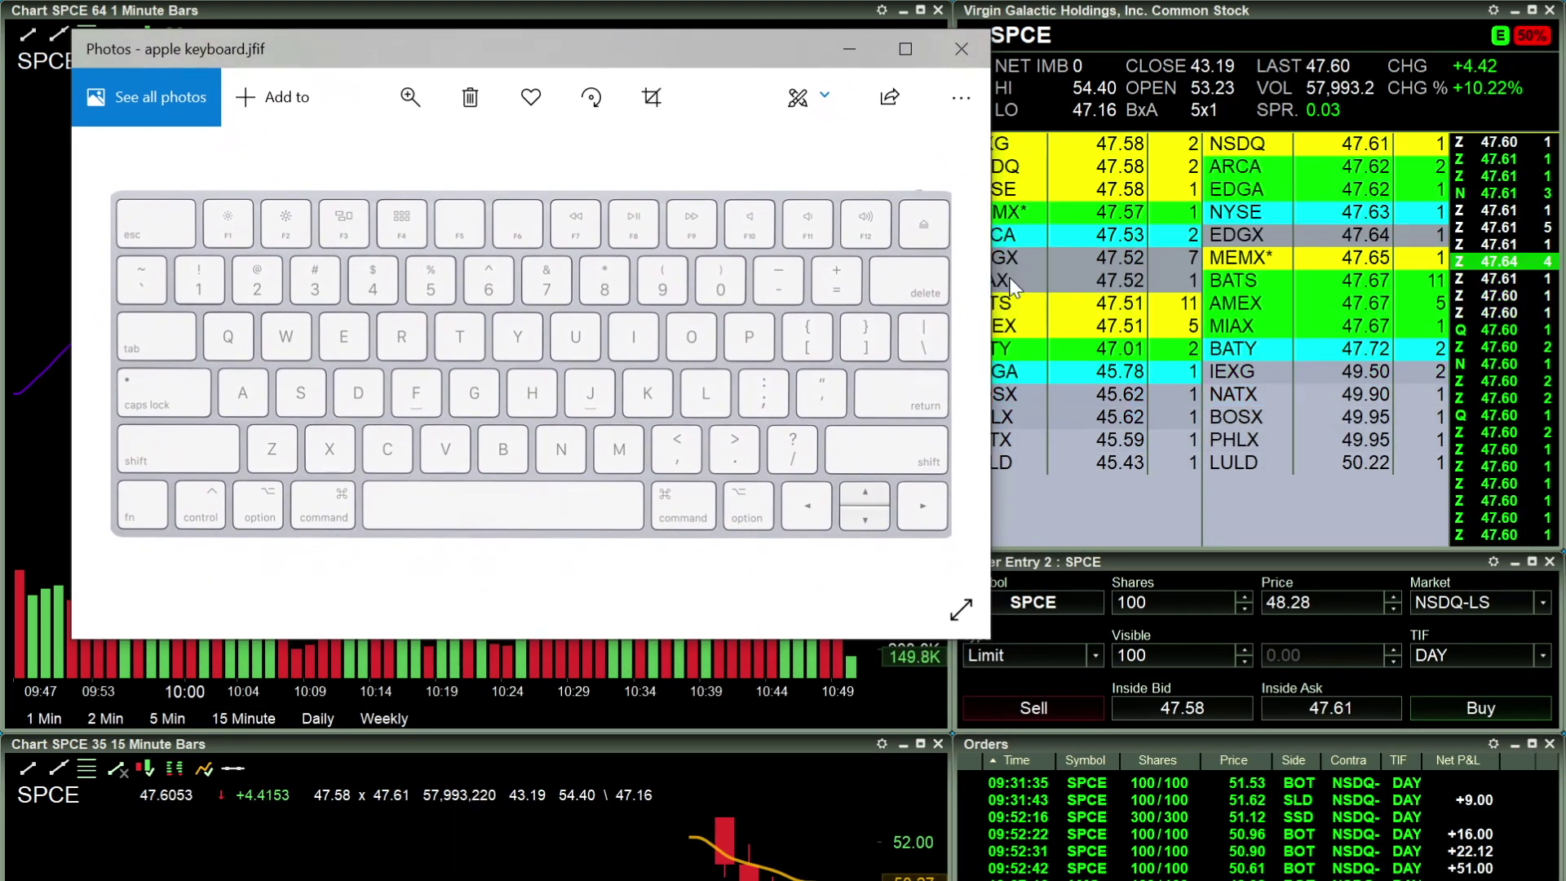
pyautogui.moveTo(989, 356); pyautogui.dragTo(1487, 357)
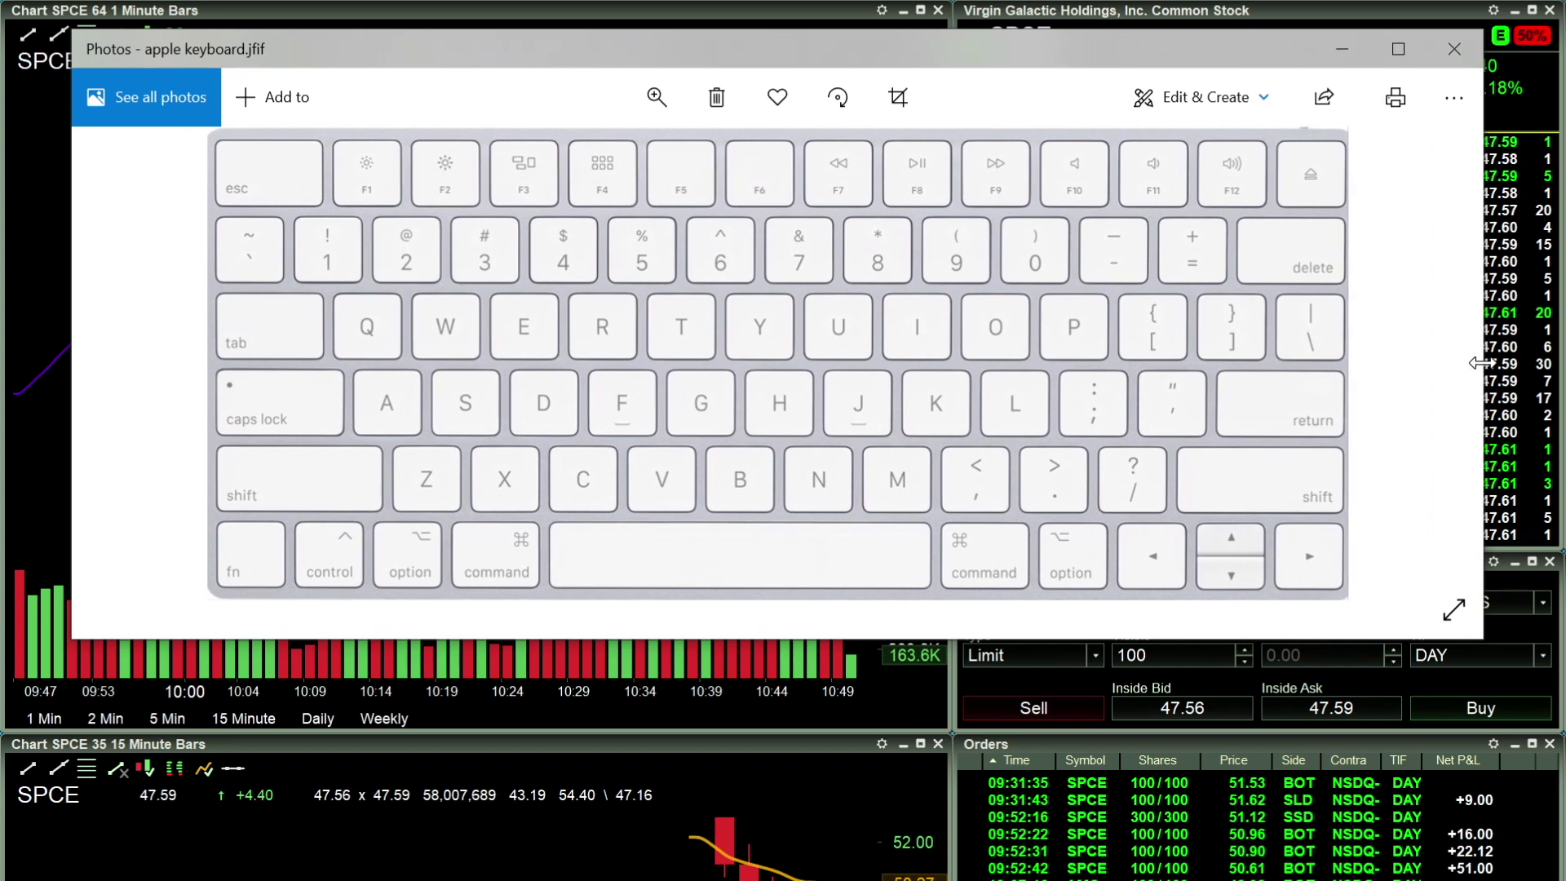
pyautogui.moveTo(786, 638); pyautogui.dragTo(790, 761)
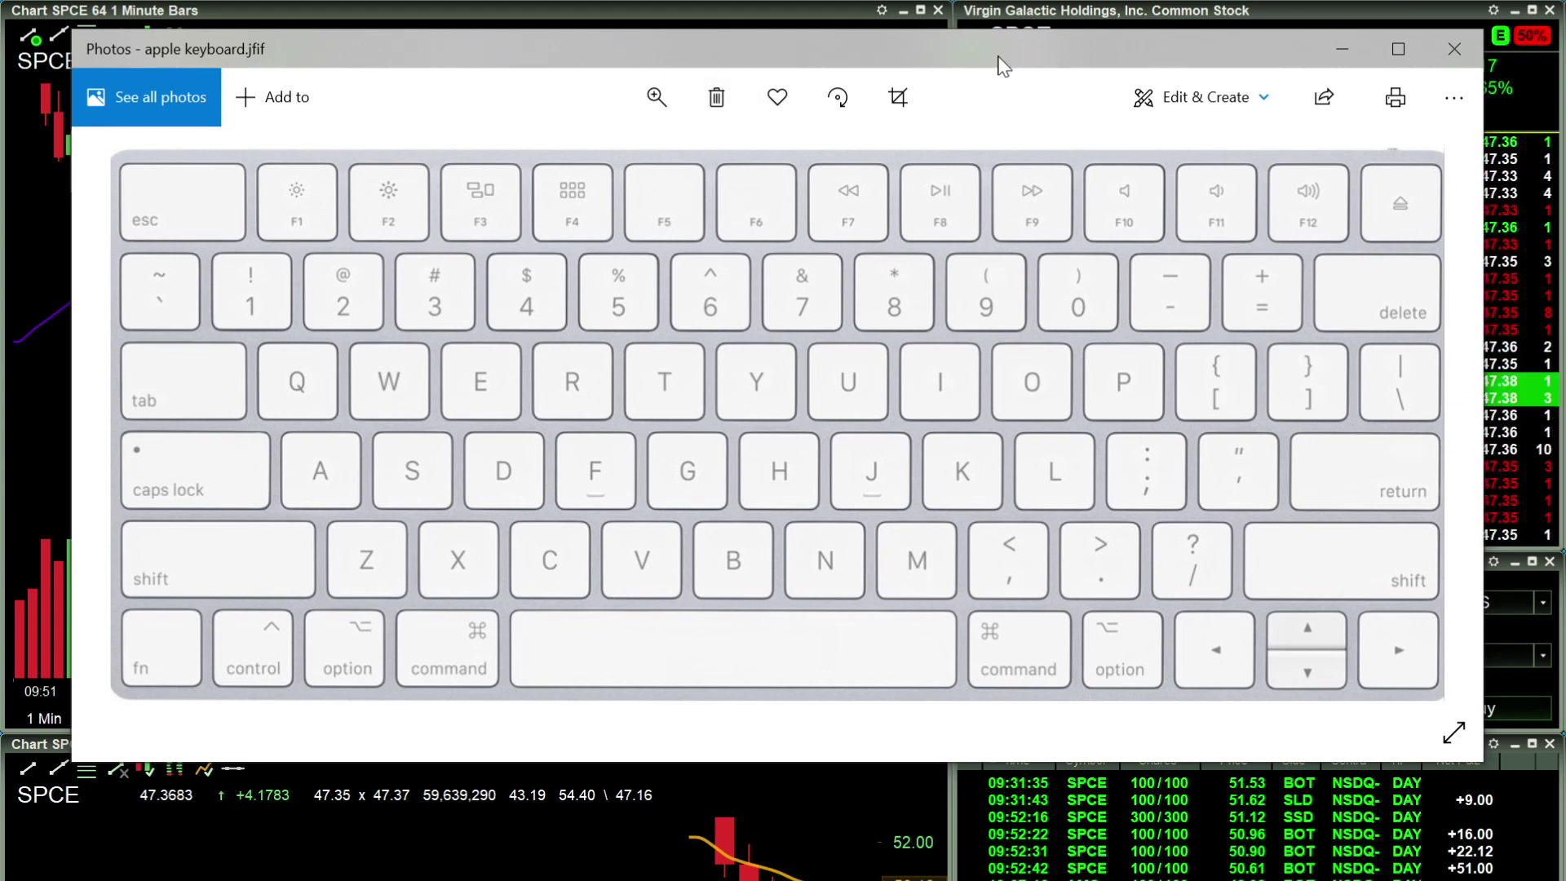
pyautogui.click(1454, 49)
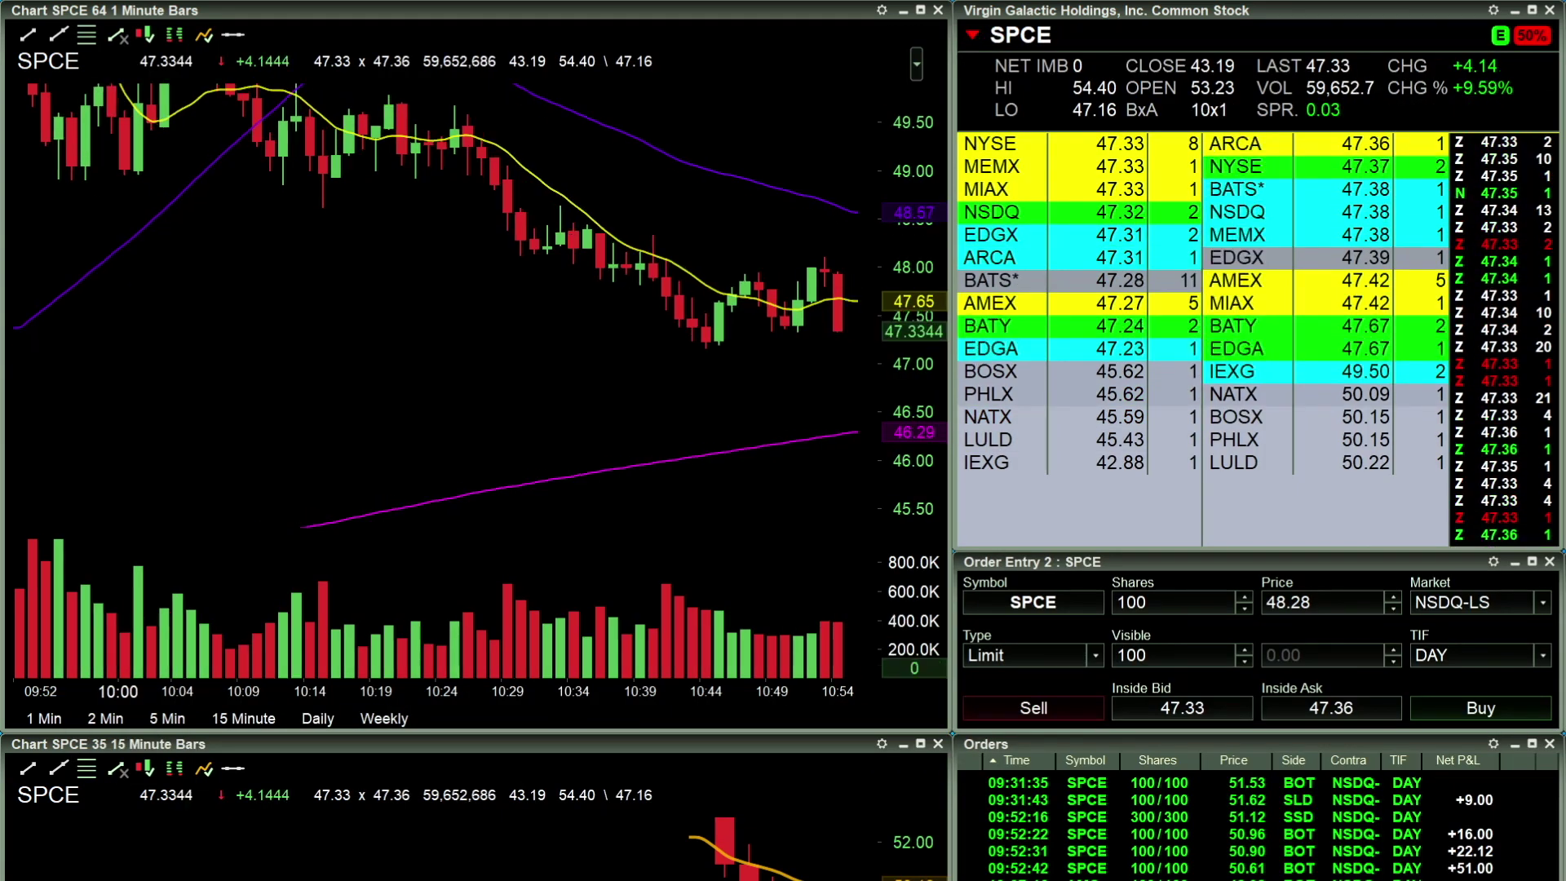